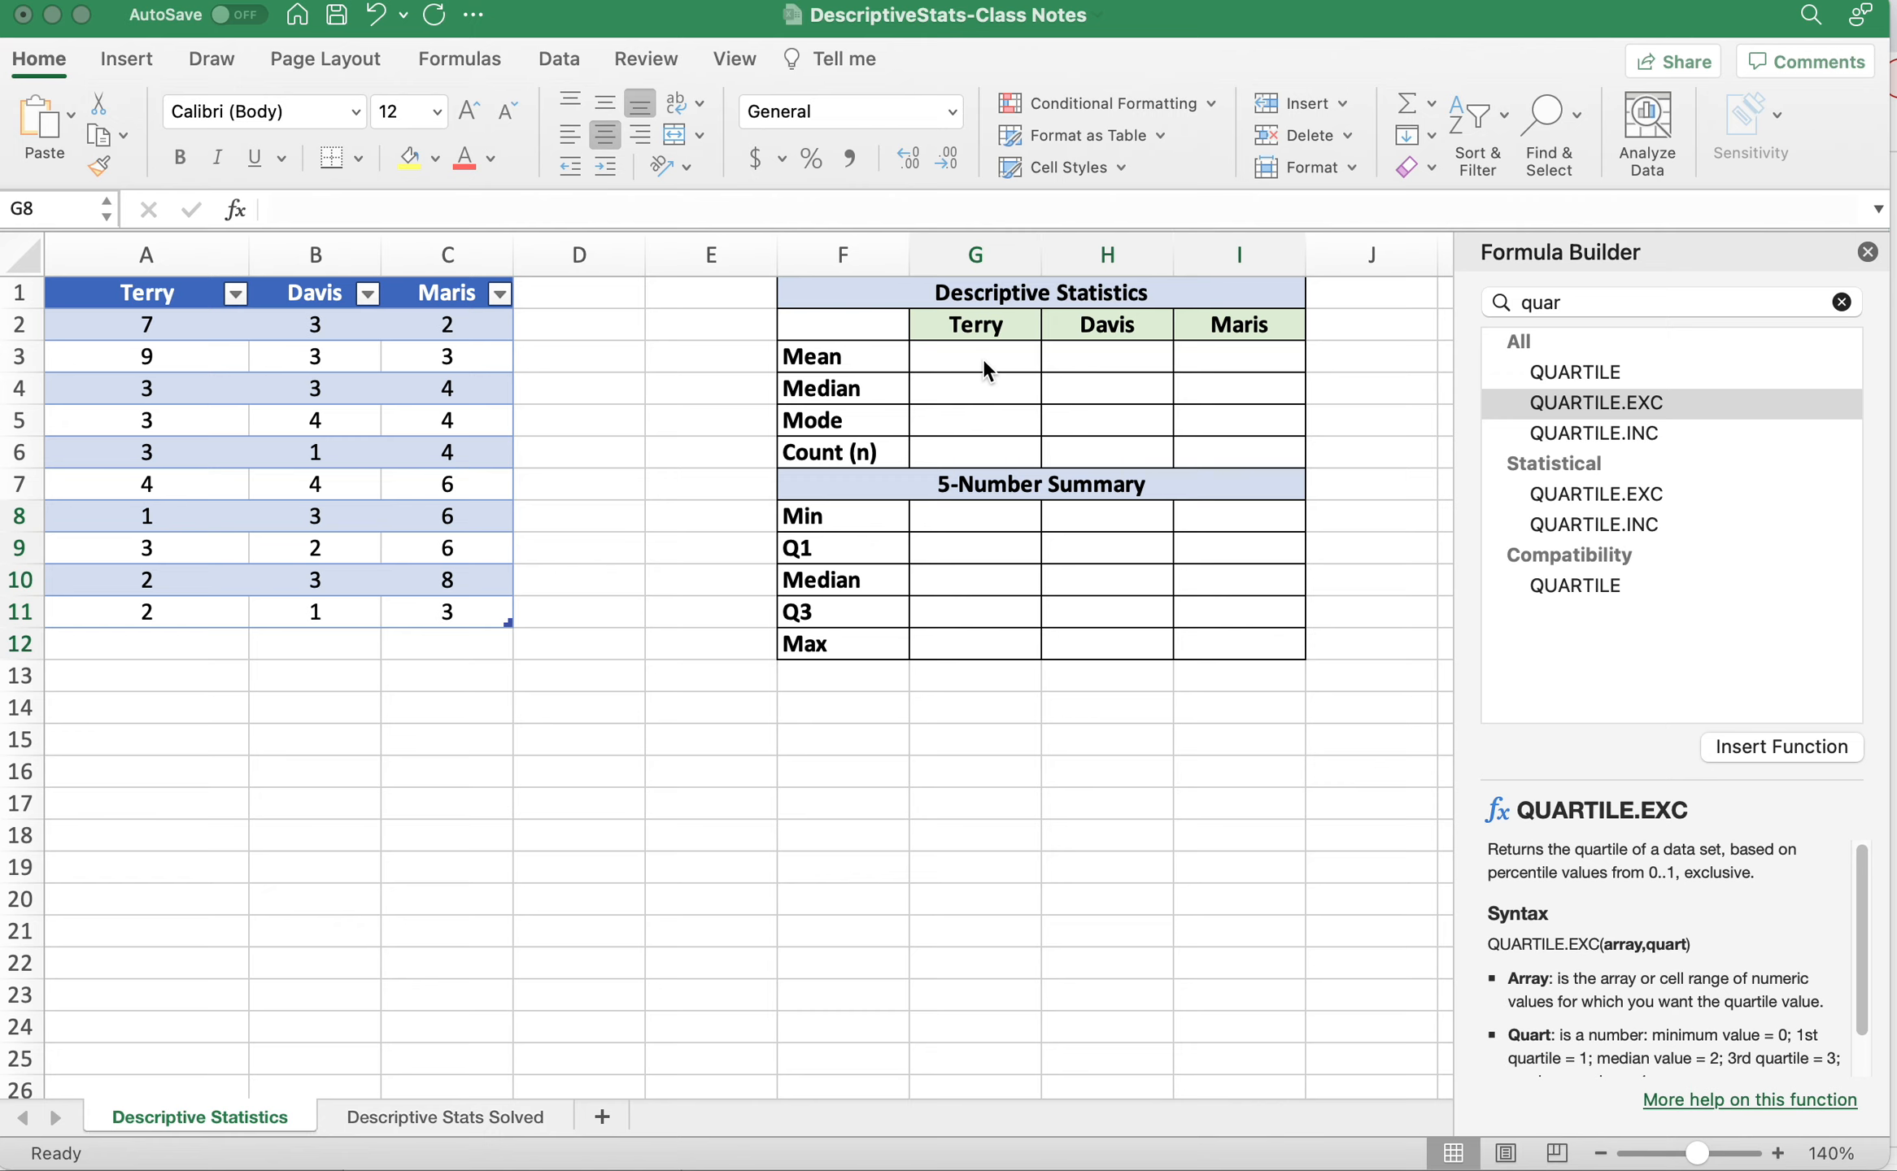
Close the Formula Builder and calculate the mean of A2:A11 in cell G3 with the AVERAGE function.
{"action": "left_click", "coordinate": [1866, 254]}
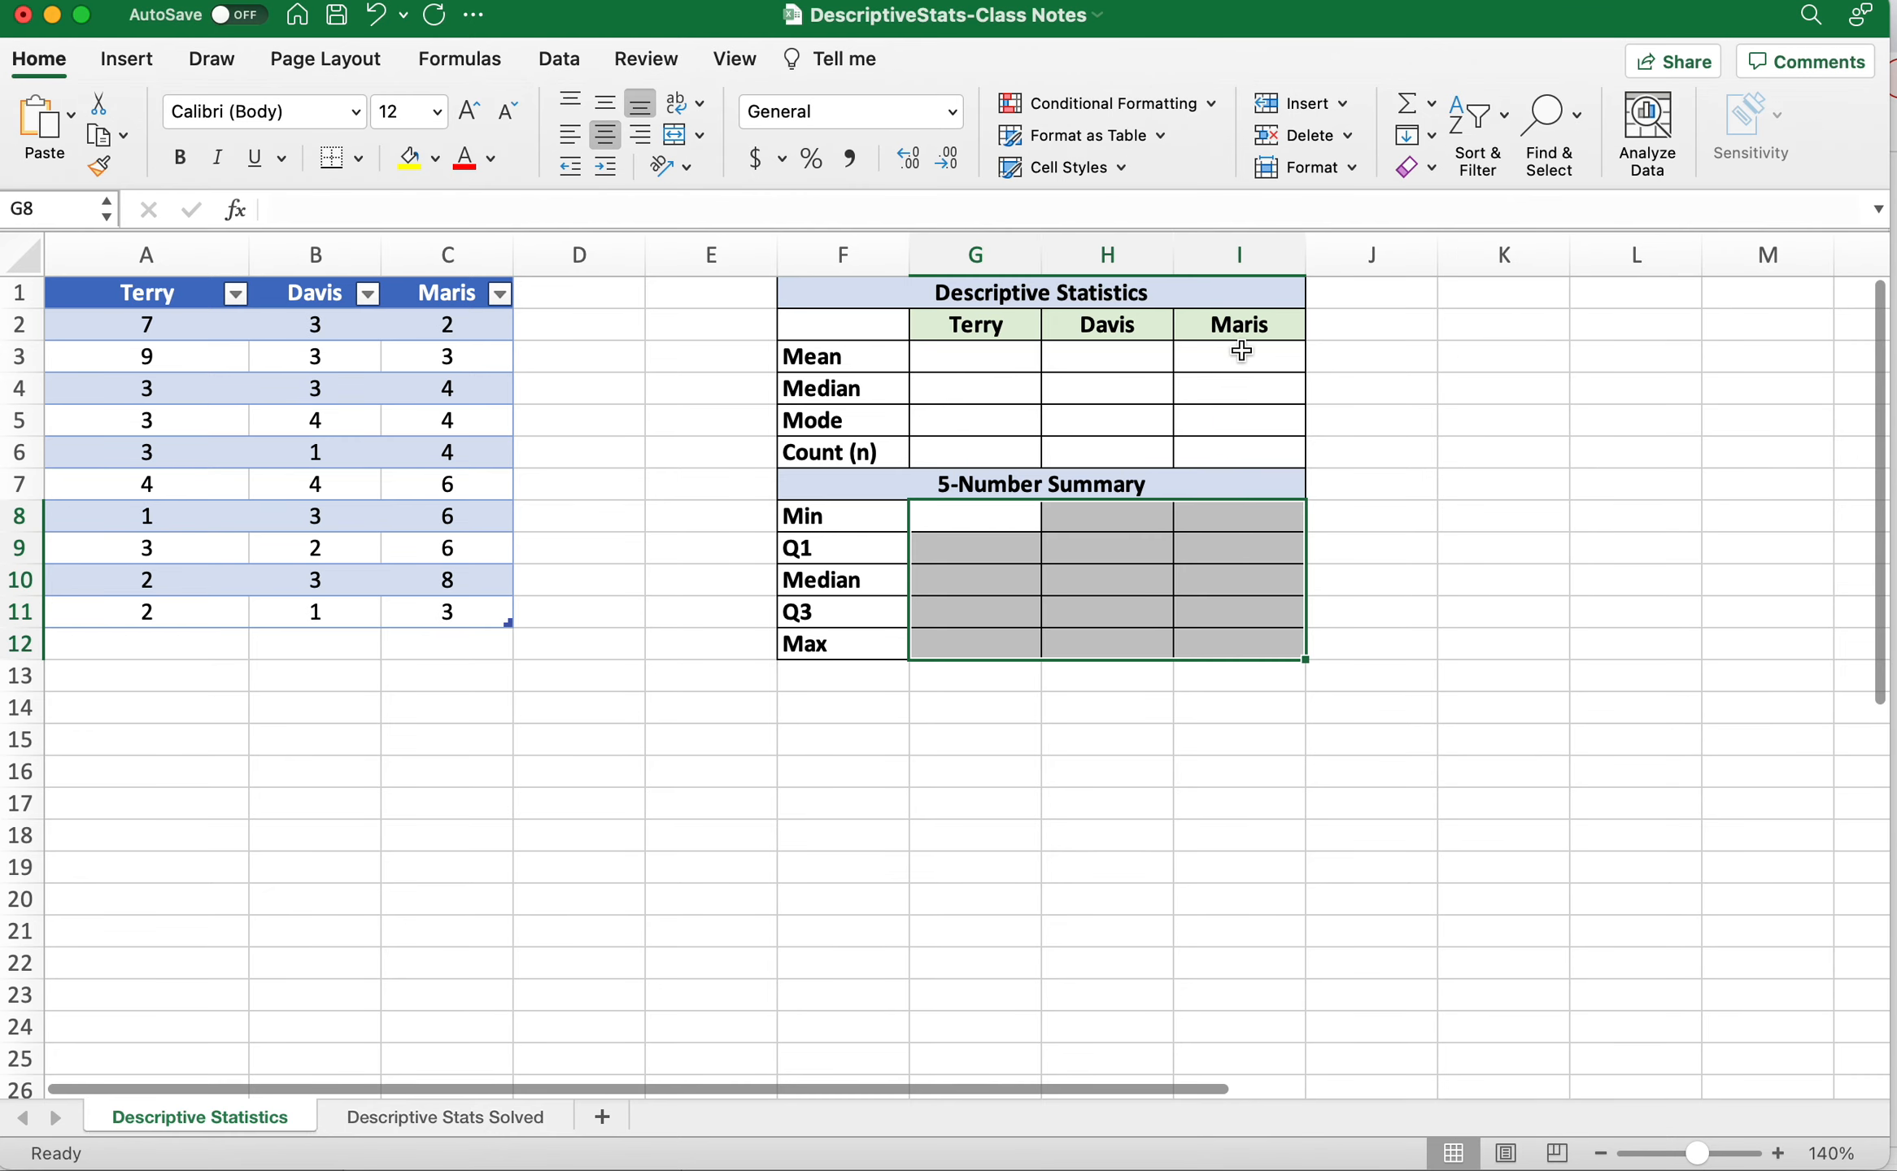
{"action": "left_click", "coordinate": [1008, 358]}
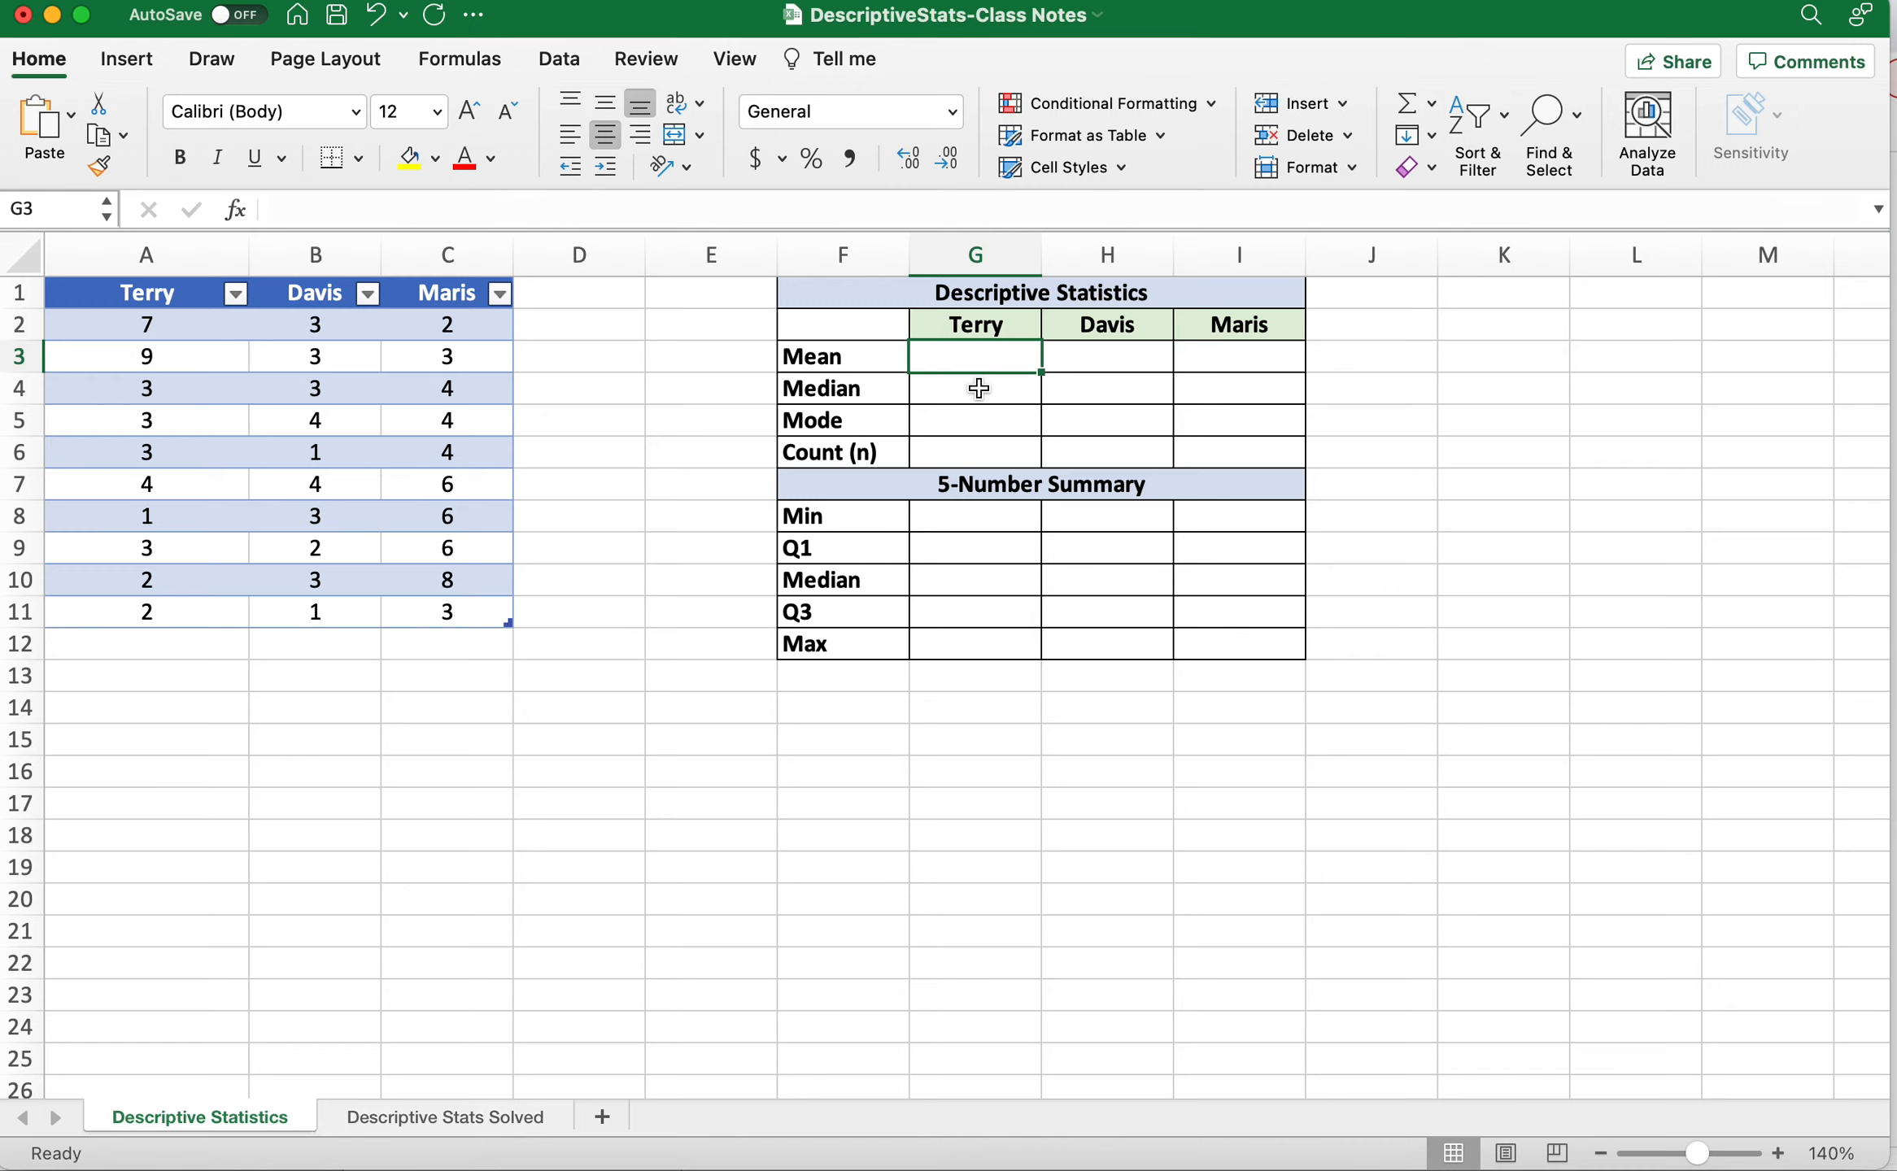
{"action": "type", "text": "="}
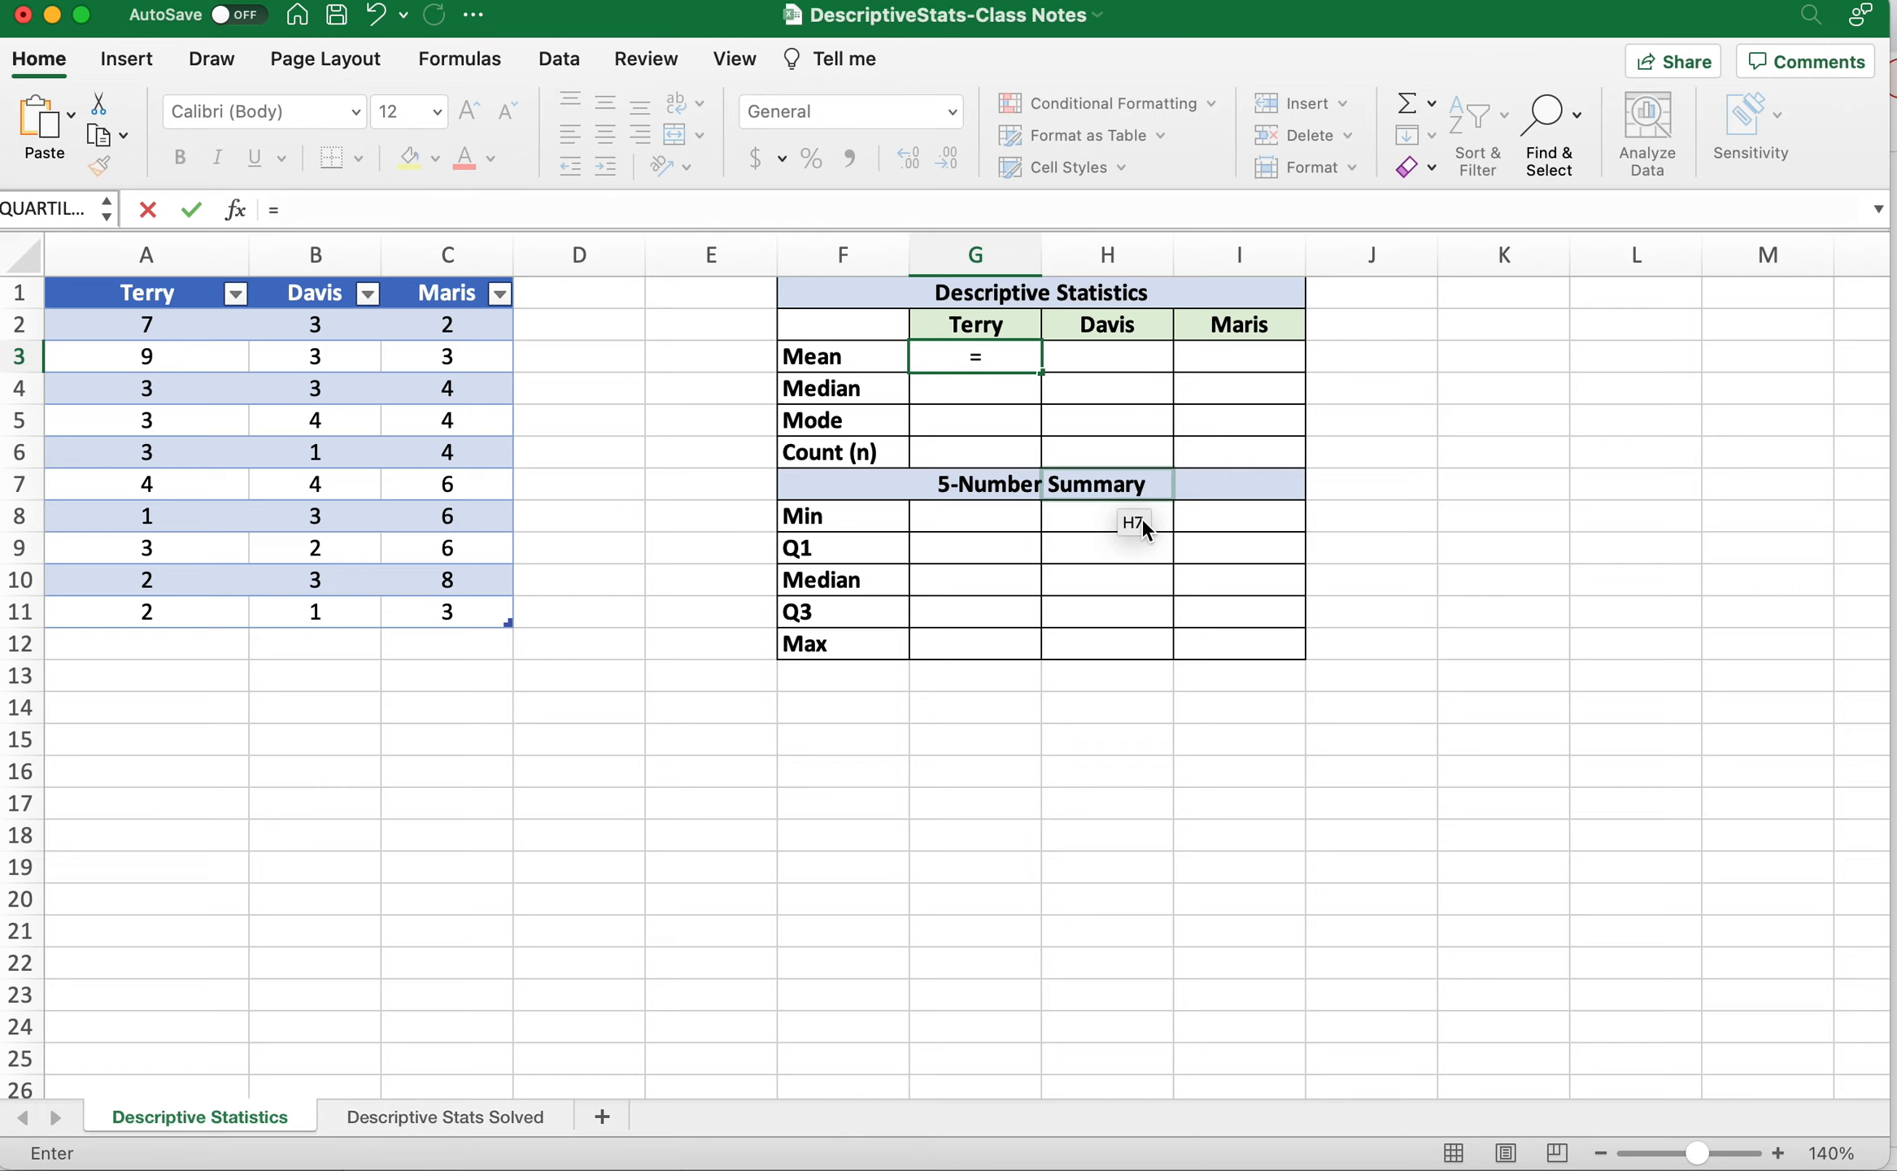
{"action": "type", "text": "av"}
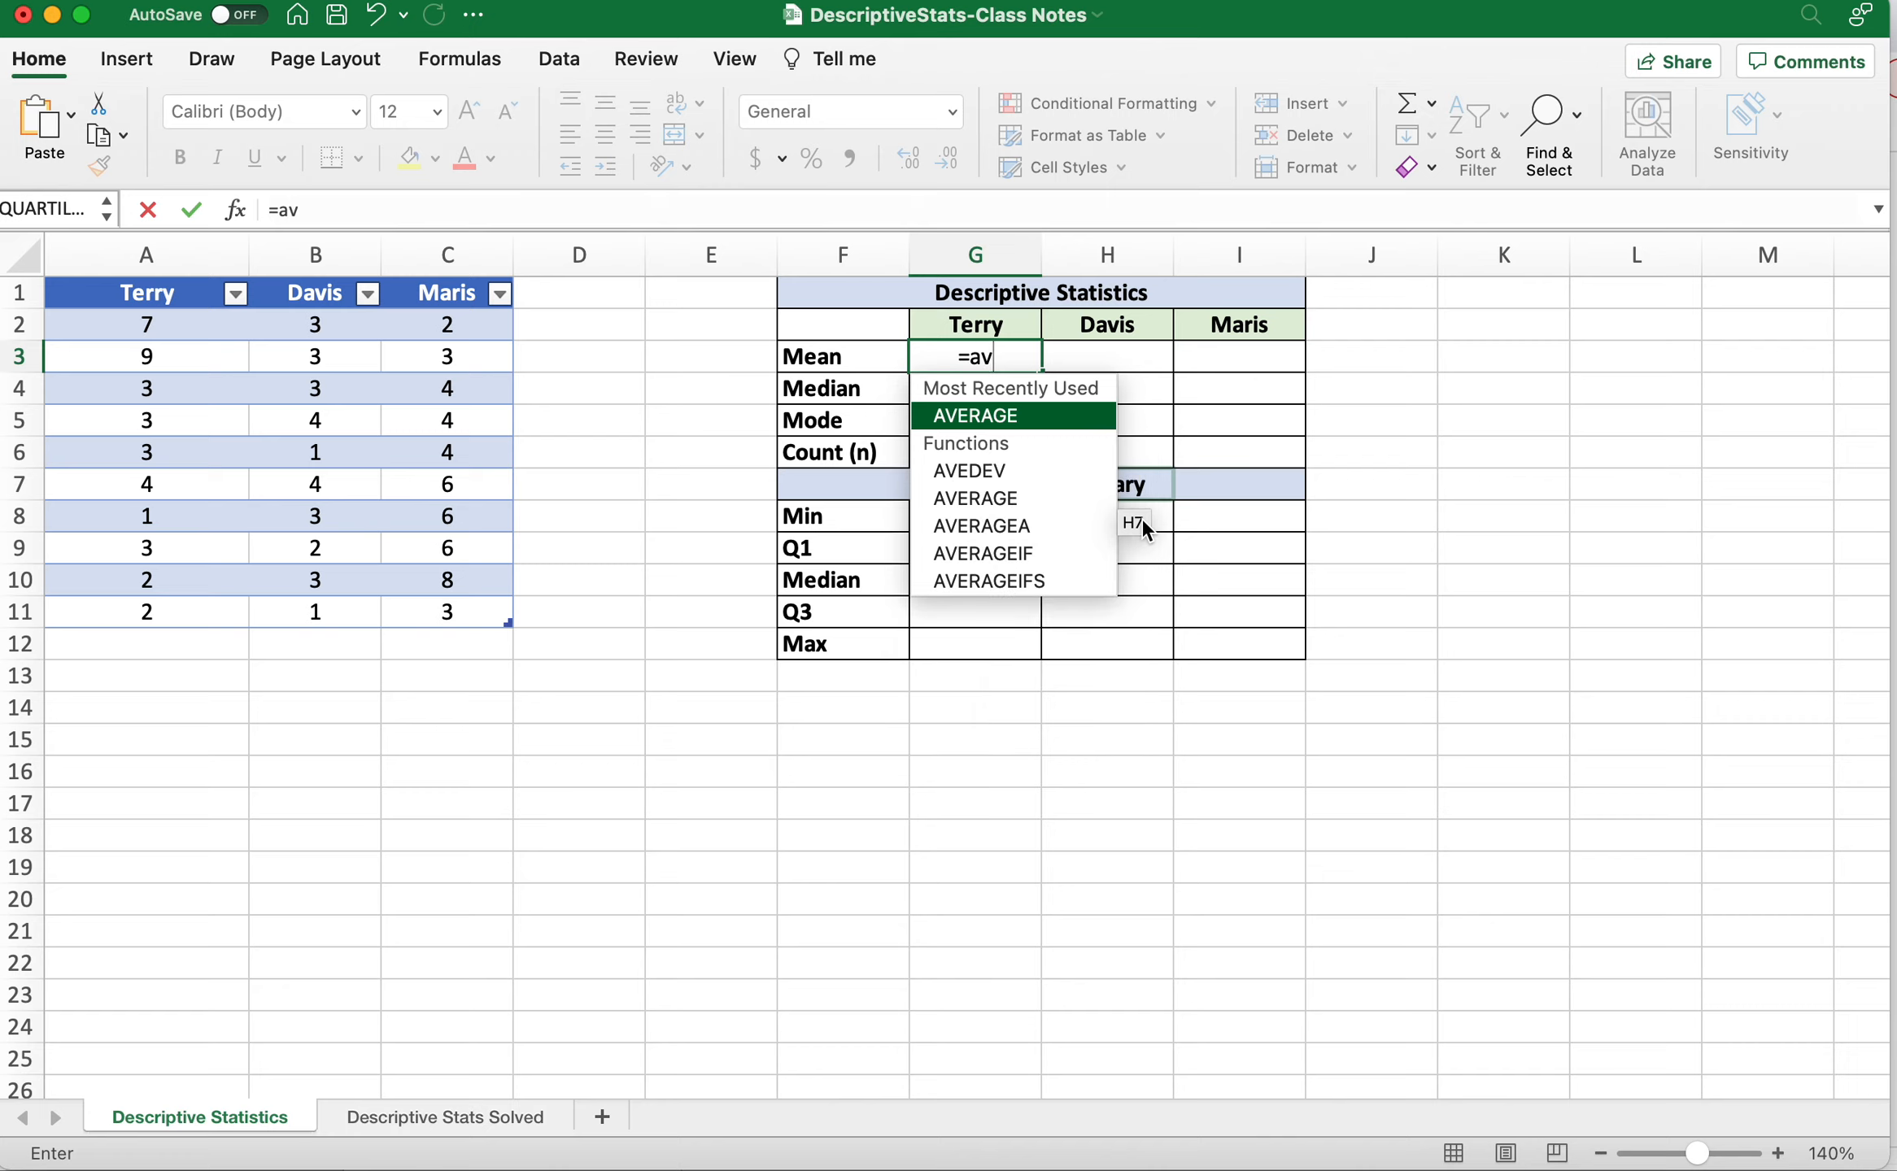
{"action": "double_click", "coordinate": [1008, 415]}
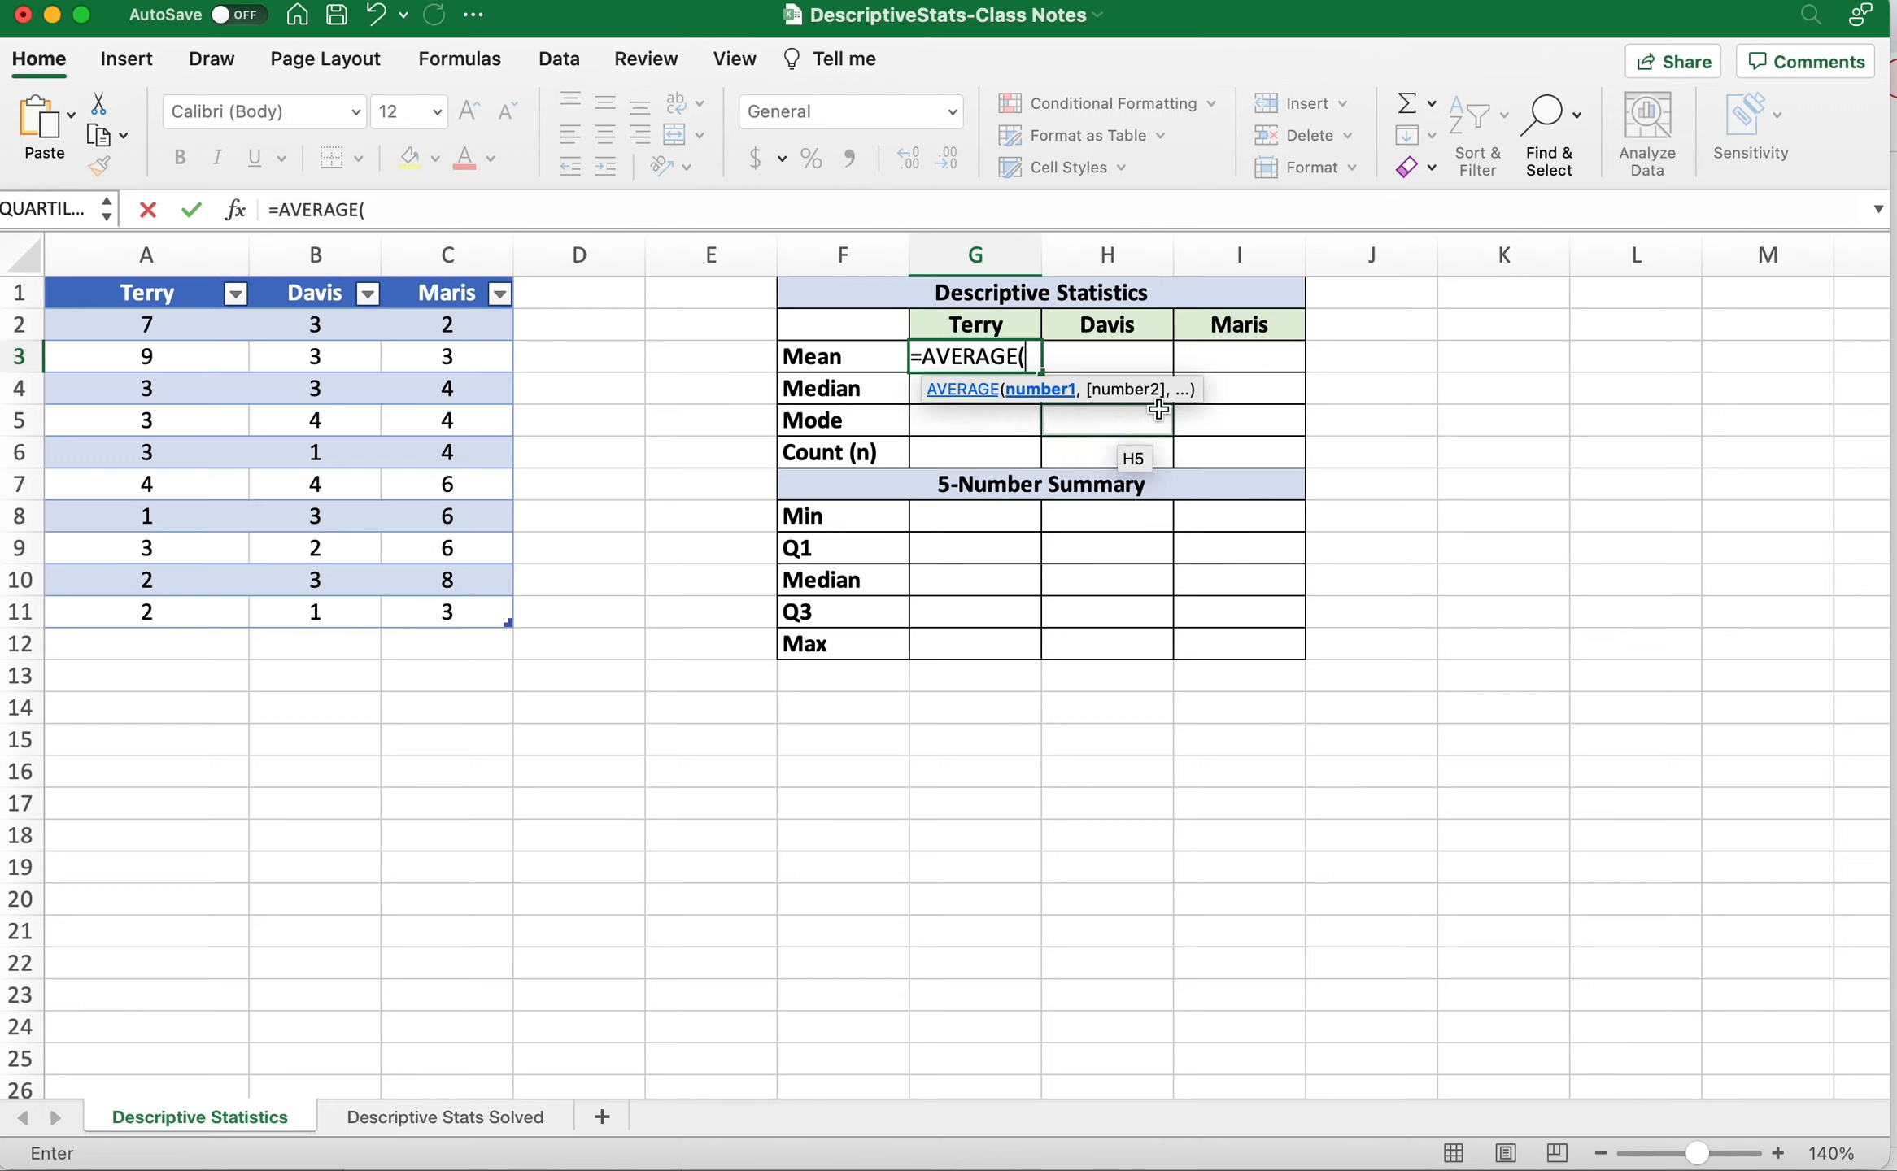
{"action": "left_click", "coordinate": [180, 329]}
{"action": "left_click_drag", "start_coordinate": [181, 329], "coordinate": [168, 609]}
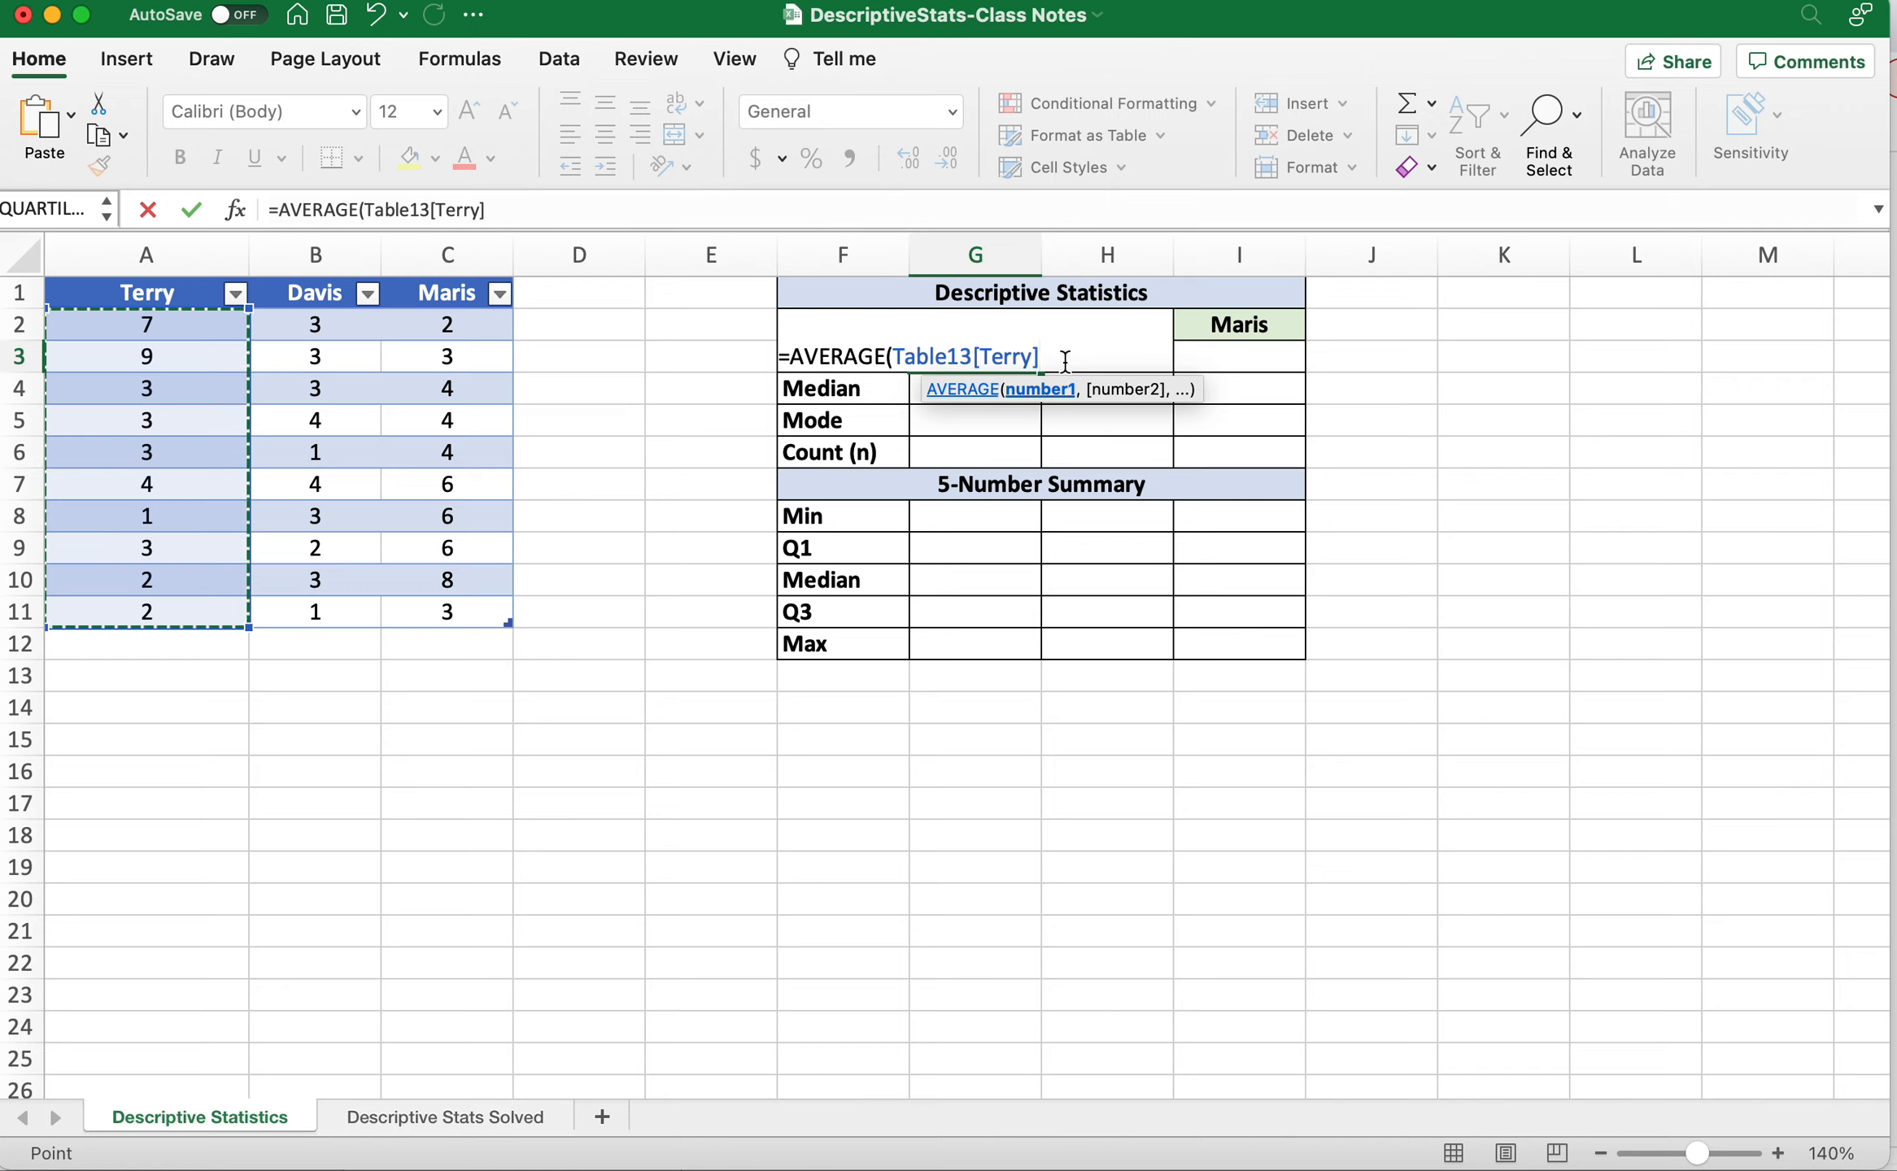
{"action": "type", "text": ")"}
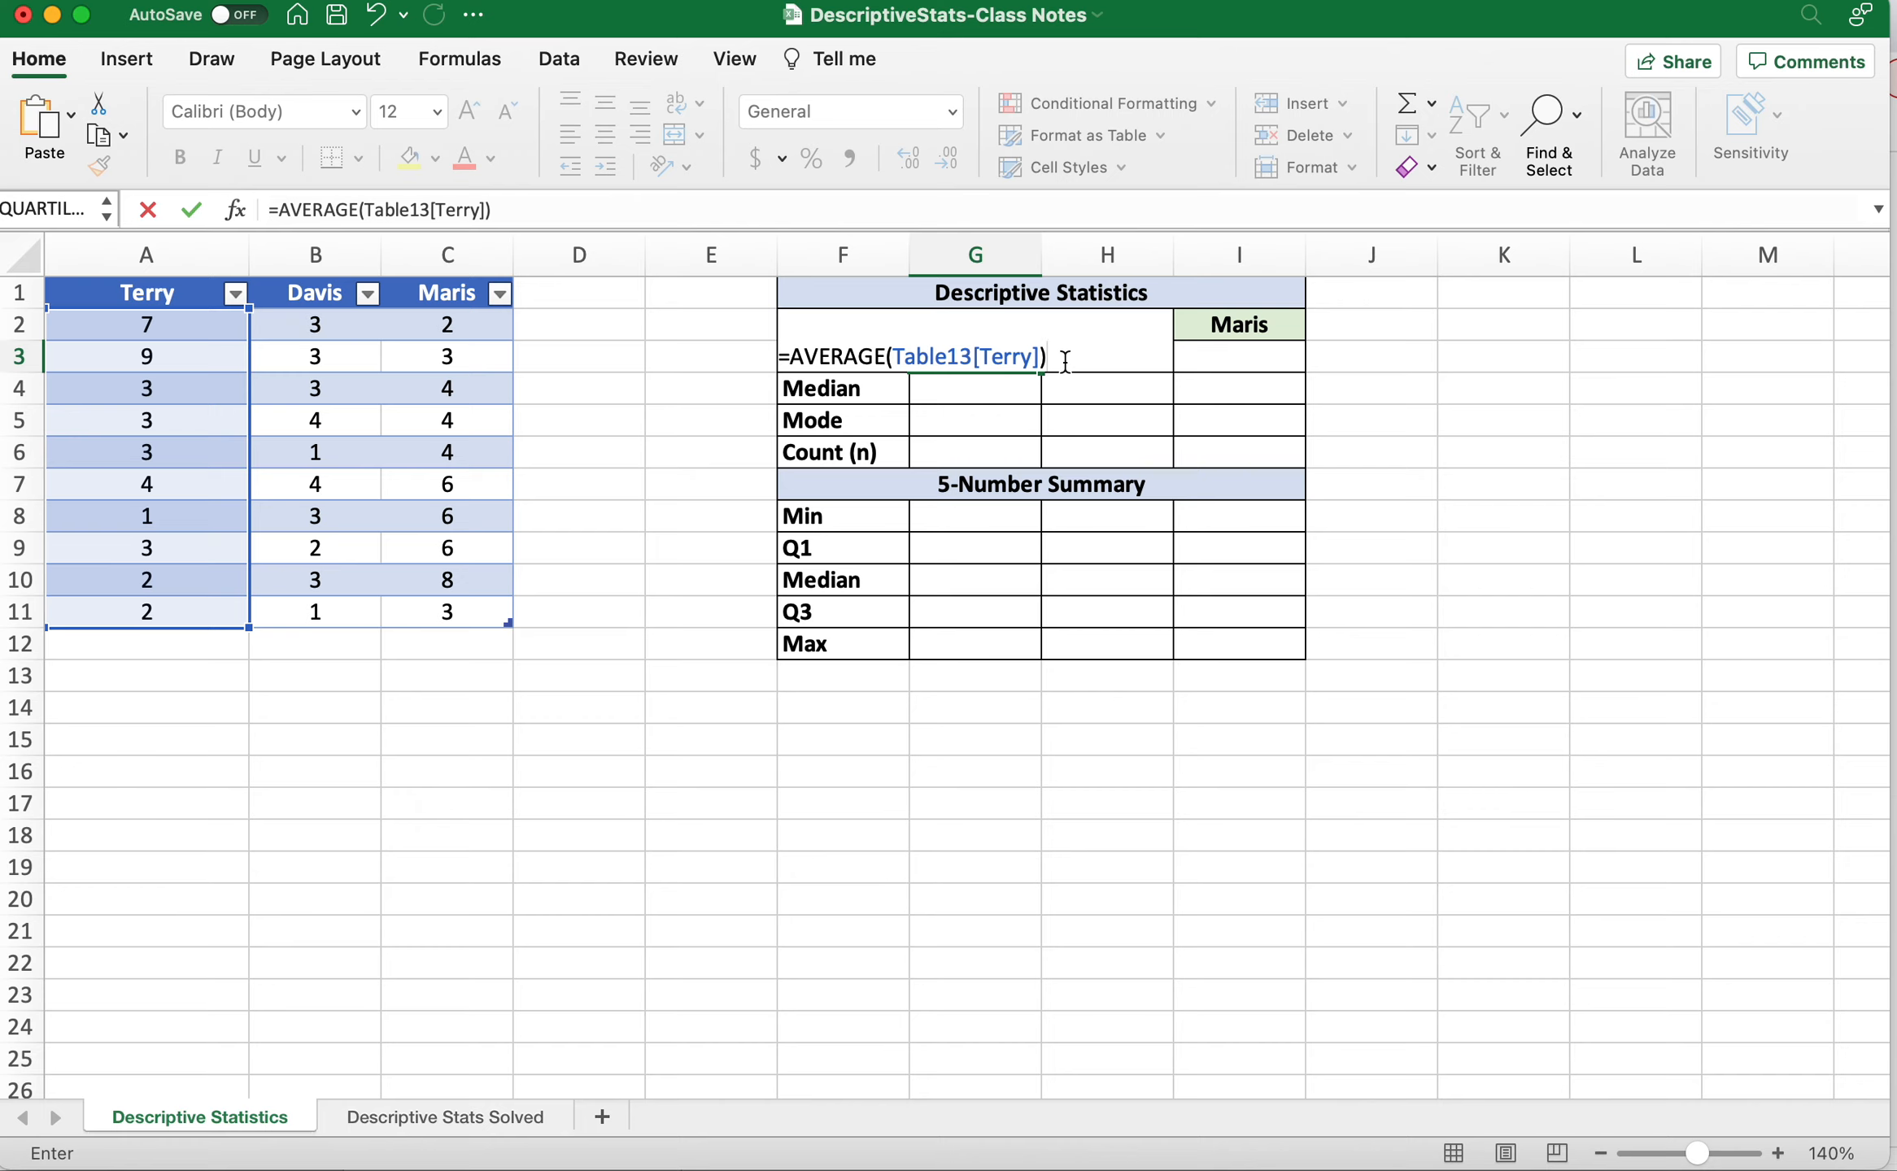
{"action": "key", "text": "Return"}
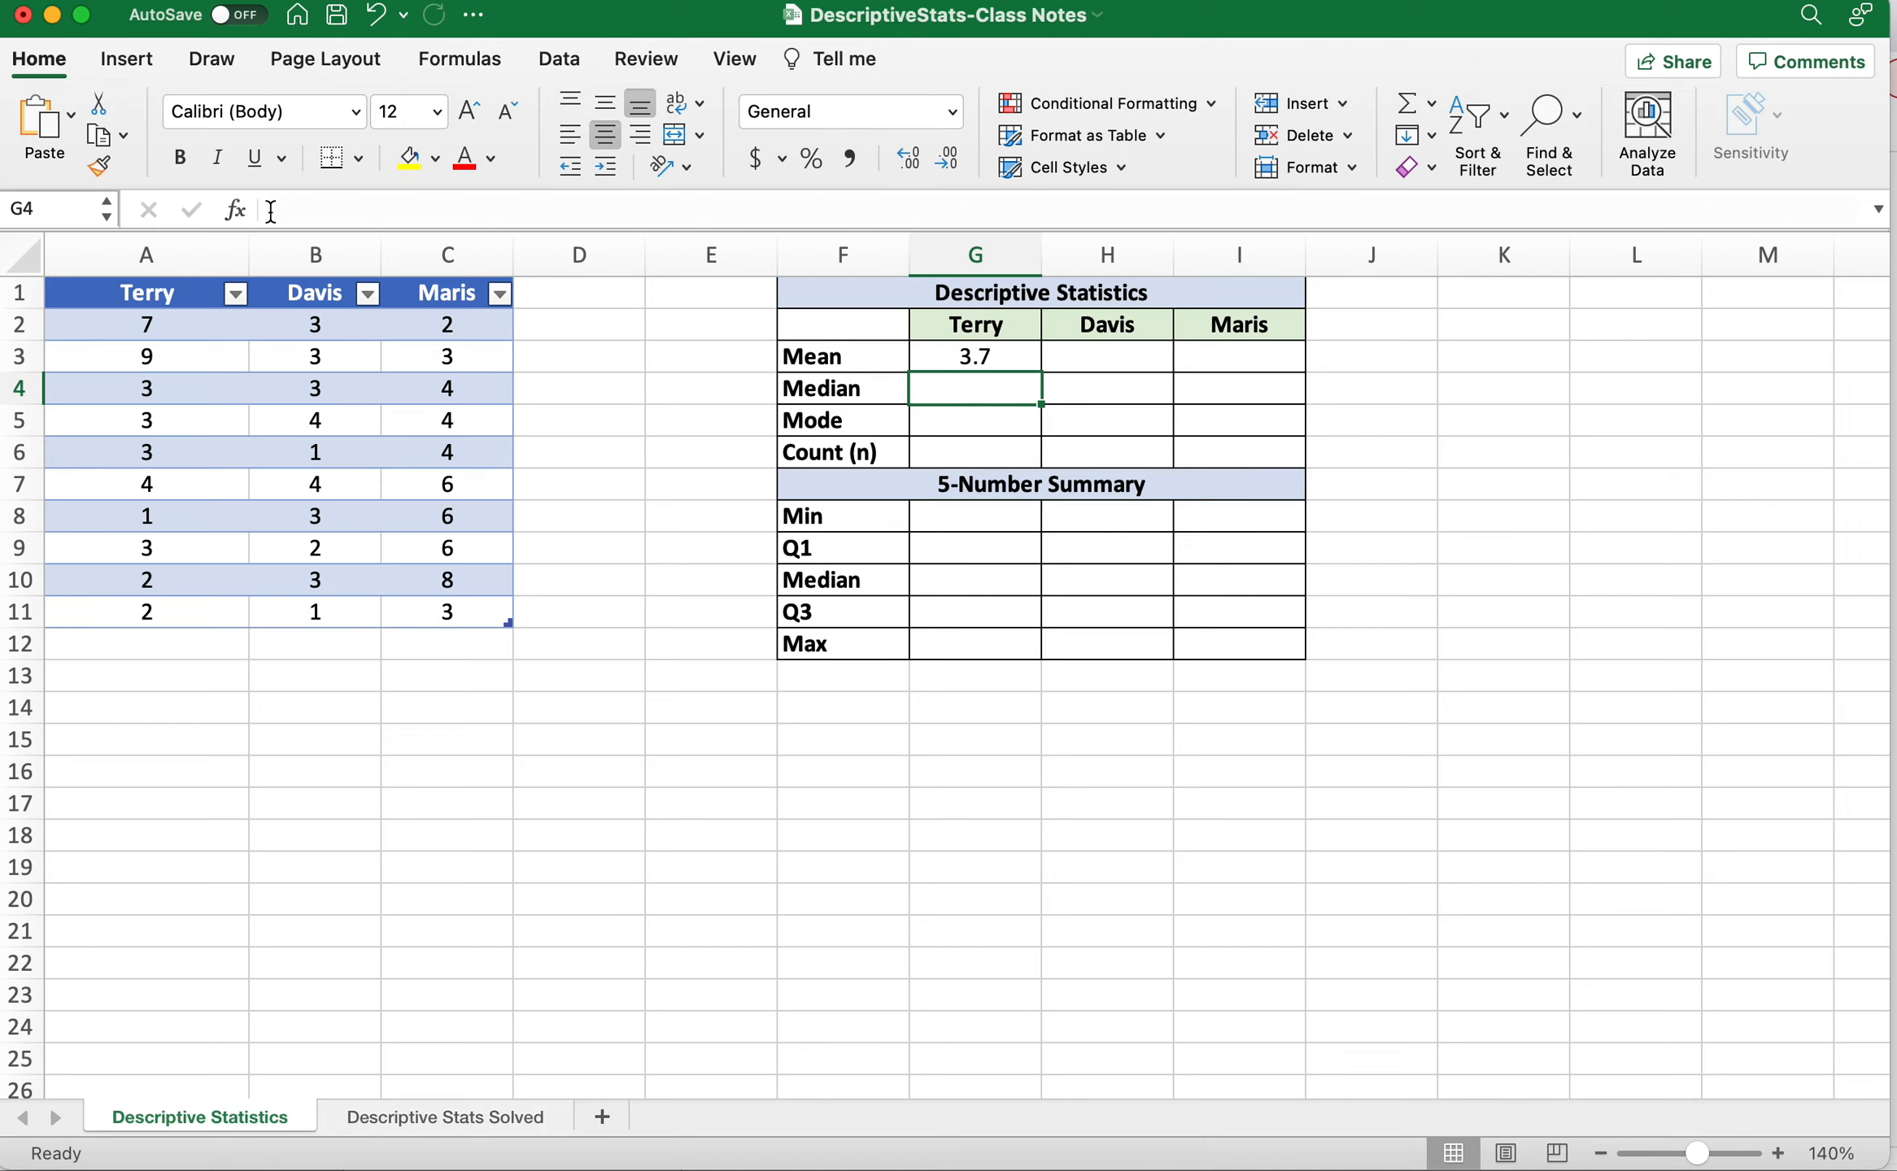
Use the Formula Builder to calculate the median of A2:A11 in cell G4 with the MEDIAN function.
{"action": "left_click", "coordinate": [234, 213]}
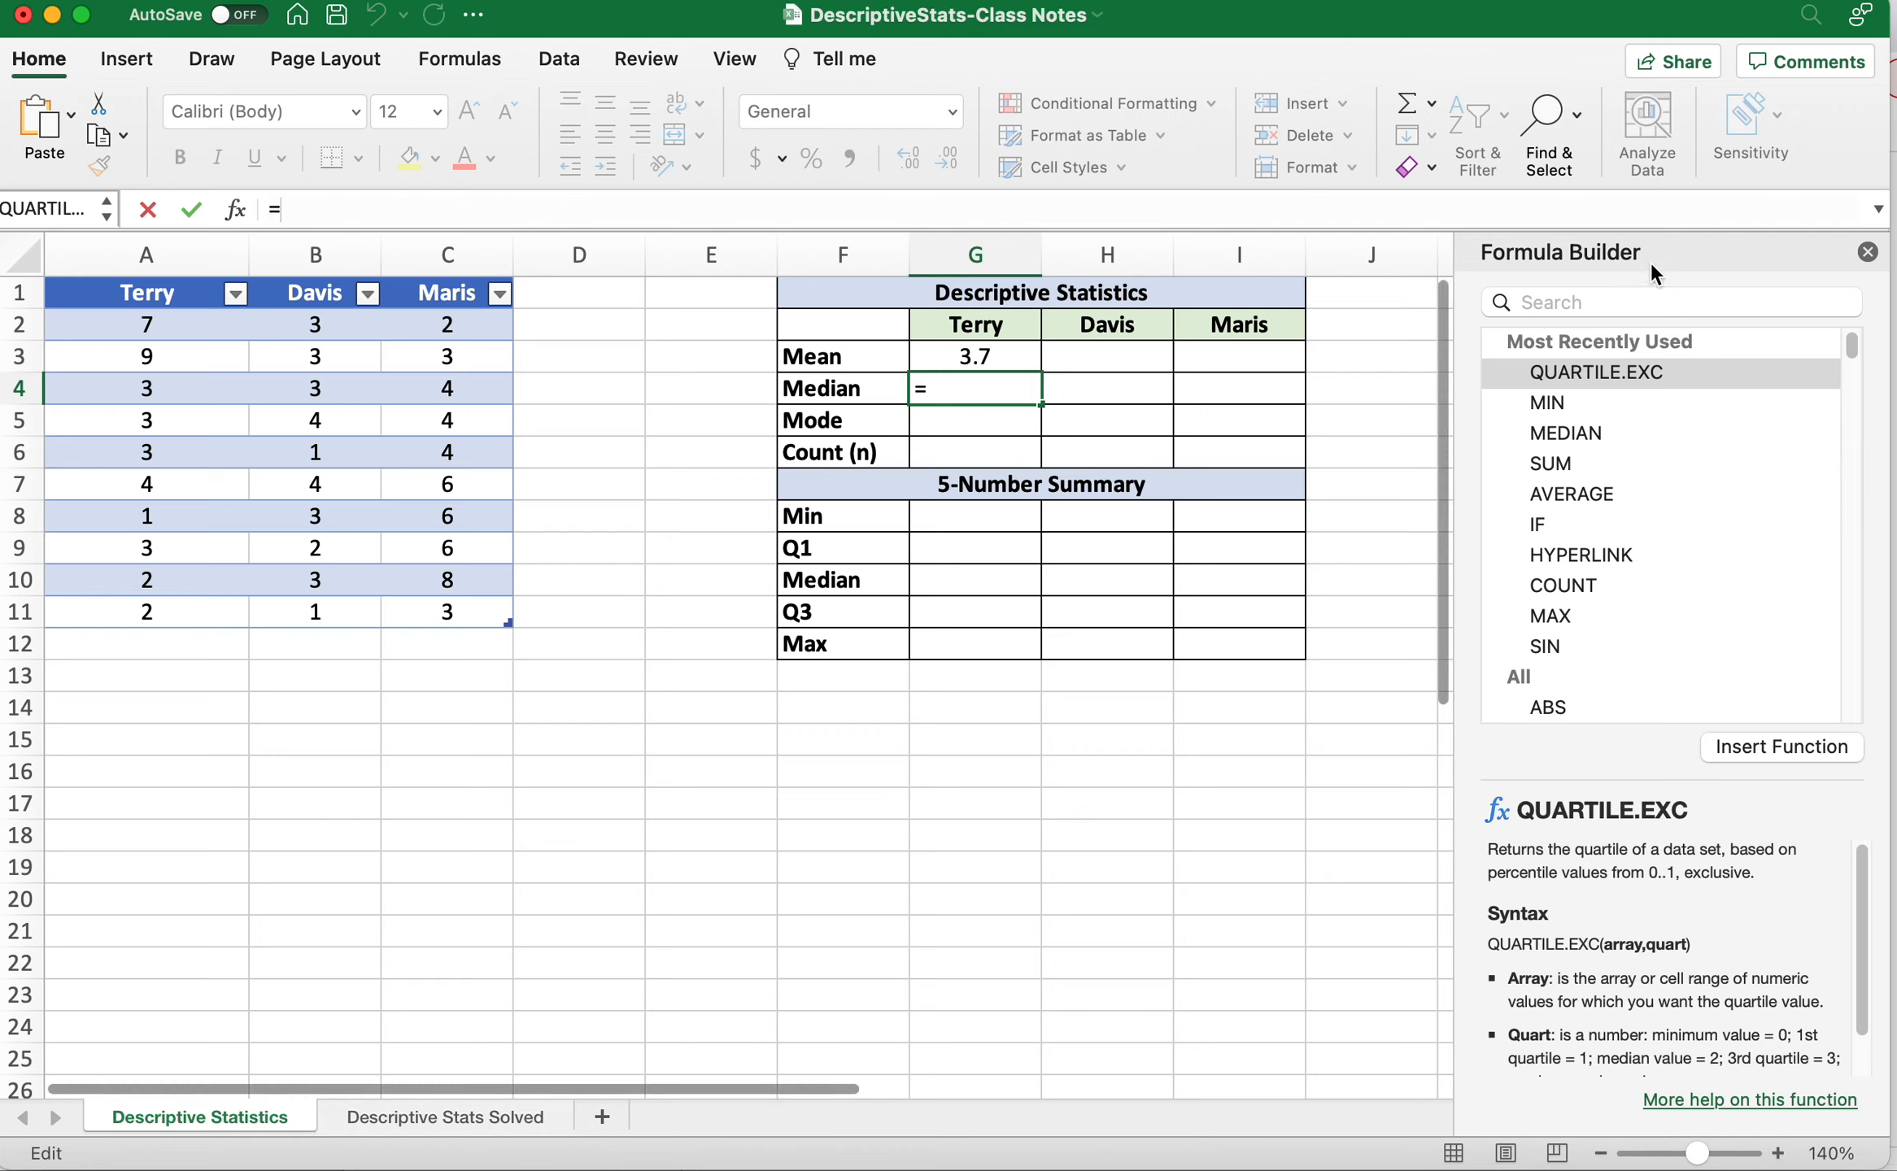
{"action": "left_click", "coordinate": [1643, 302]}
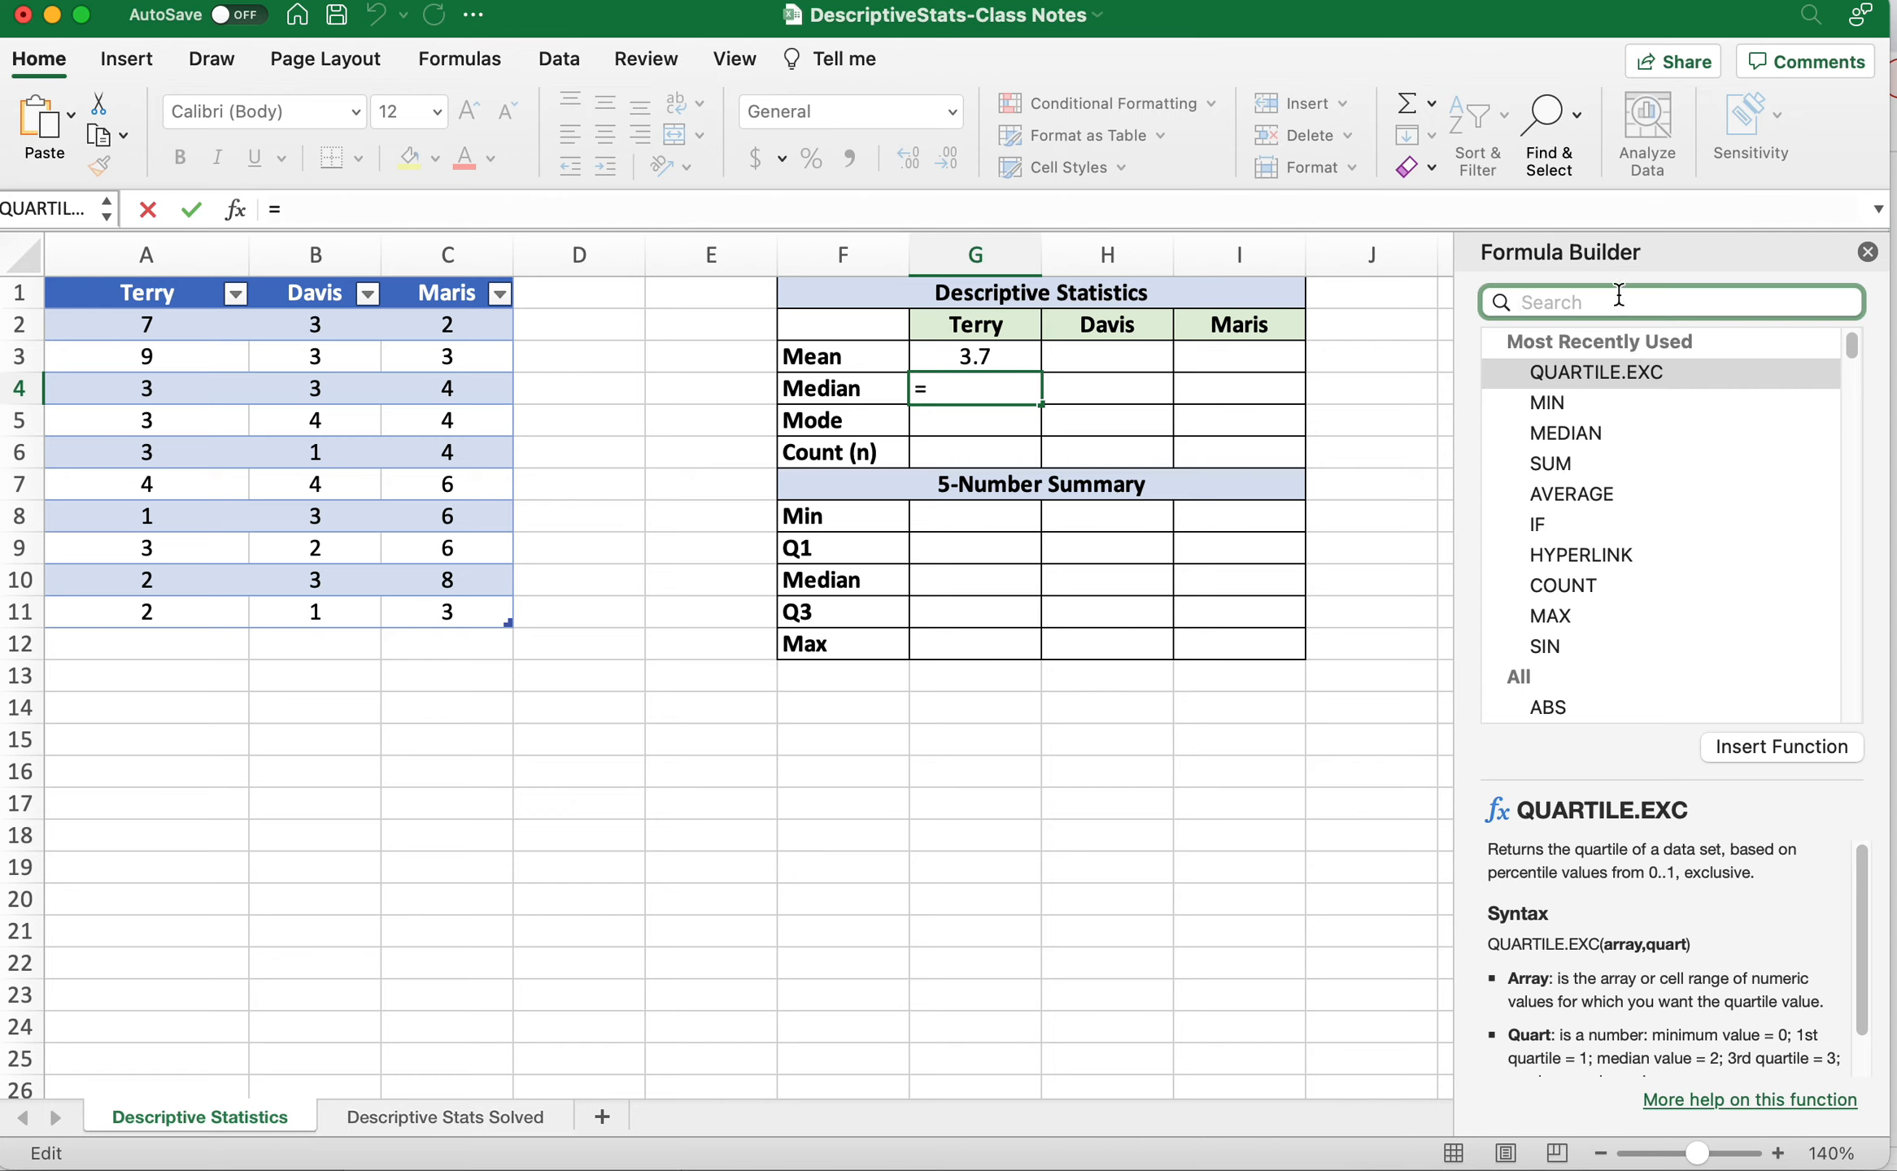
{"action": "type", "text": "median"}
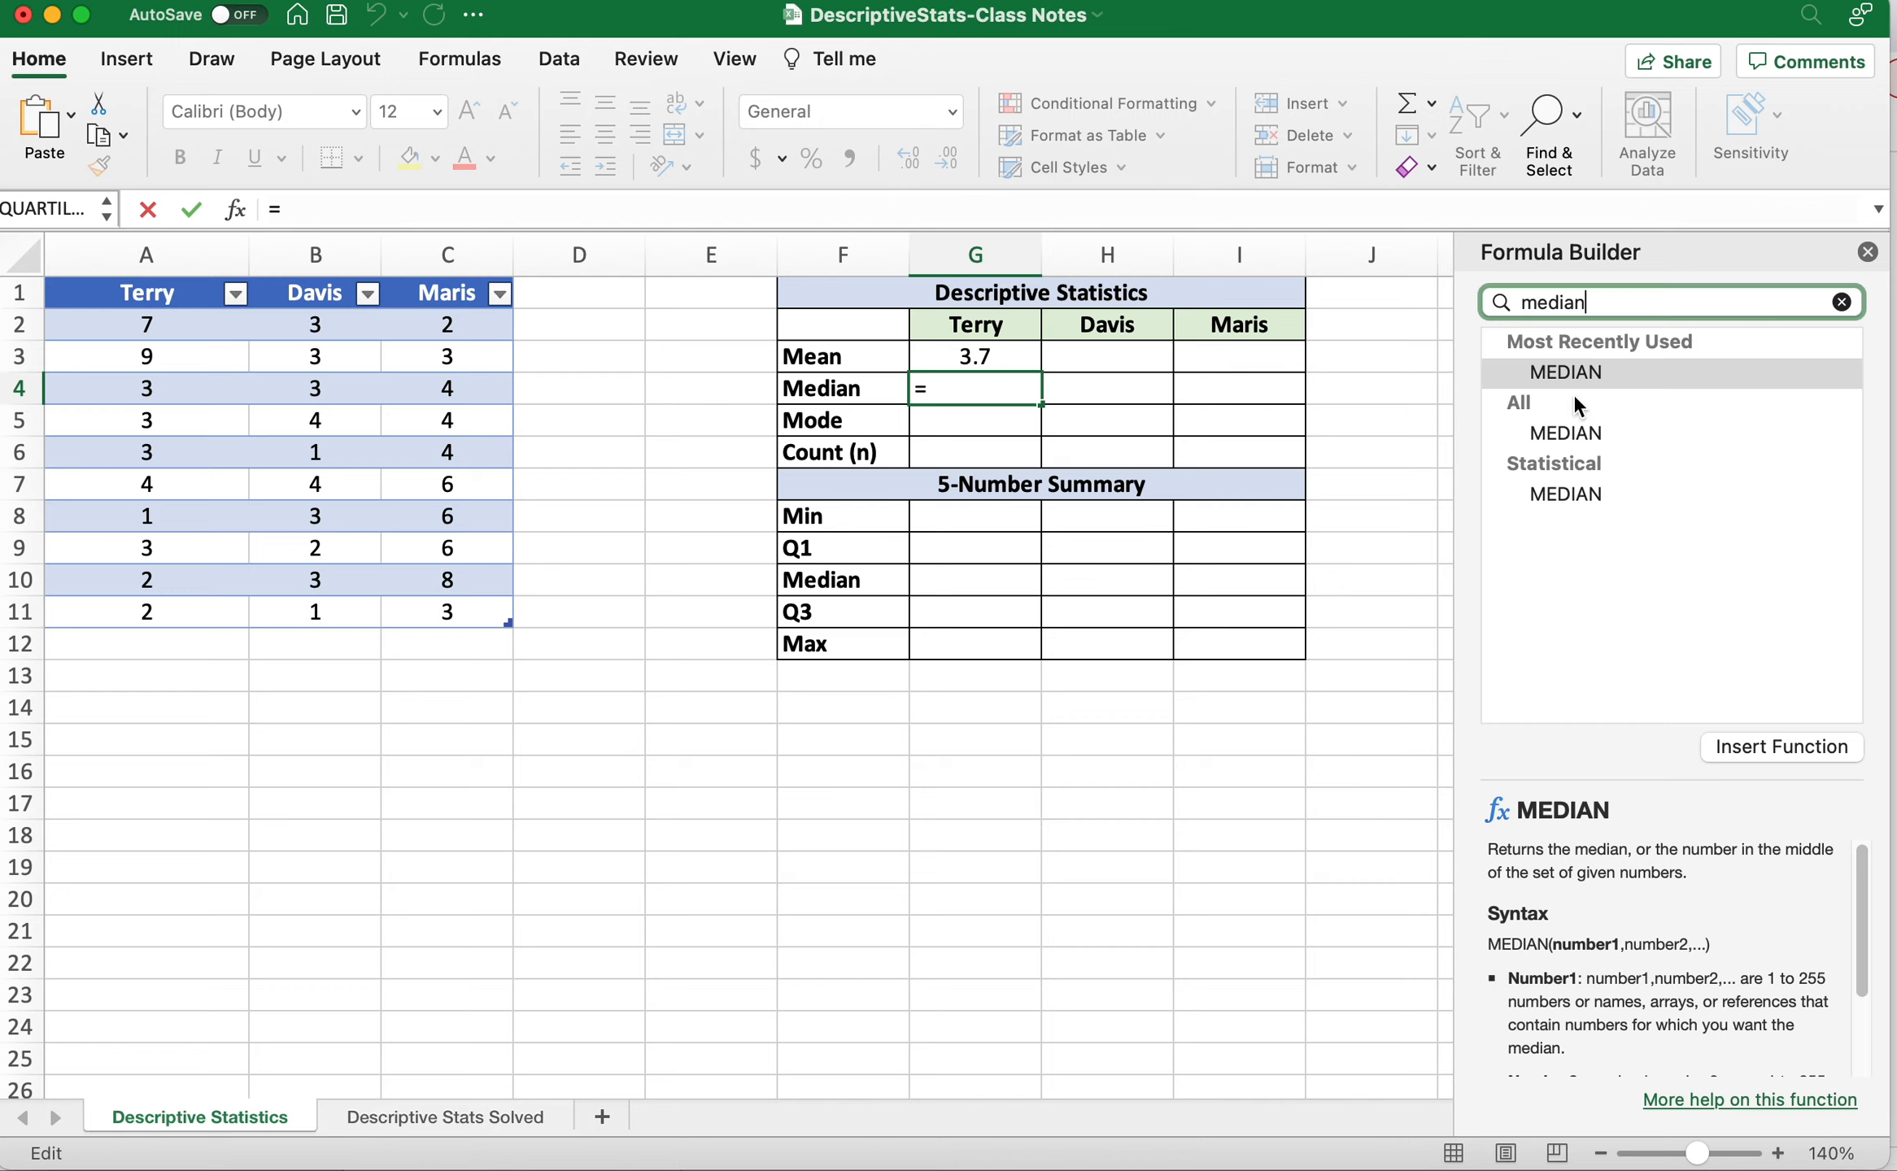
{"action": "left_click", "coordinate": [1582, 374]}
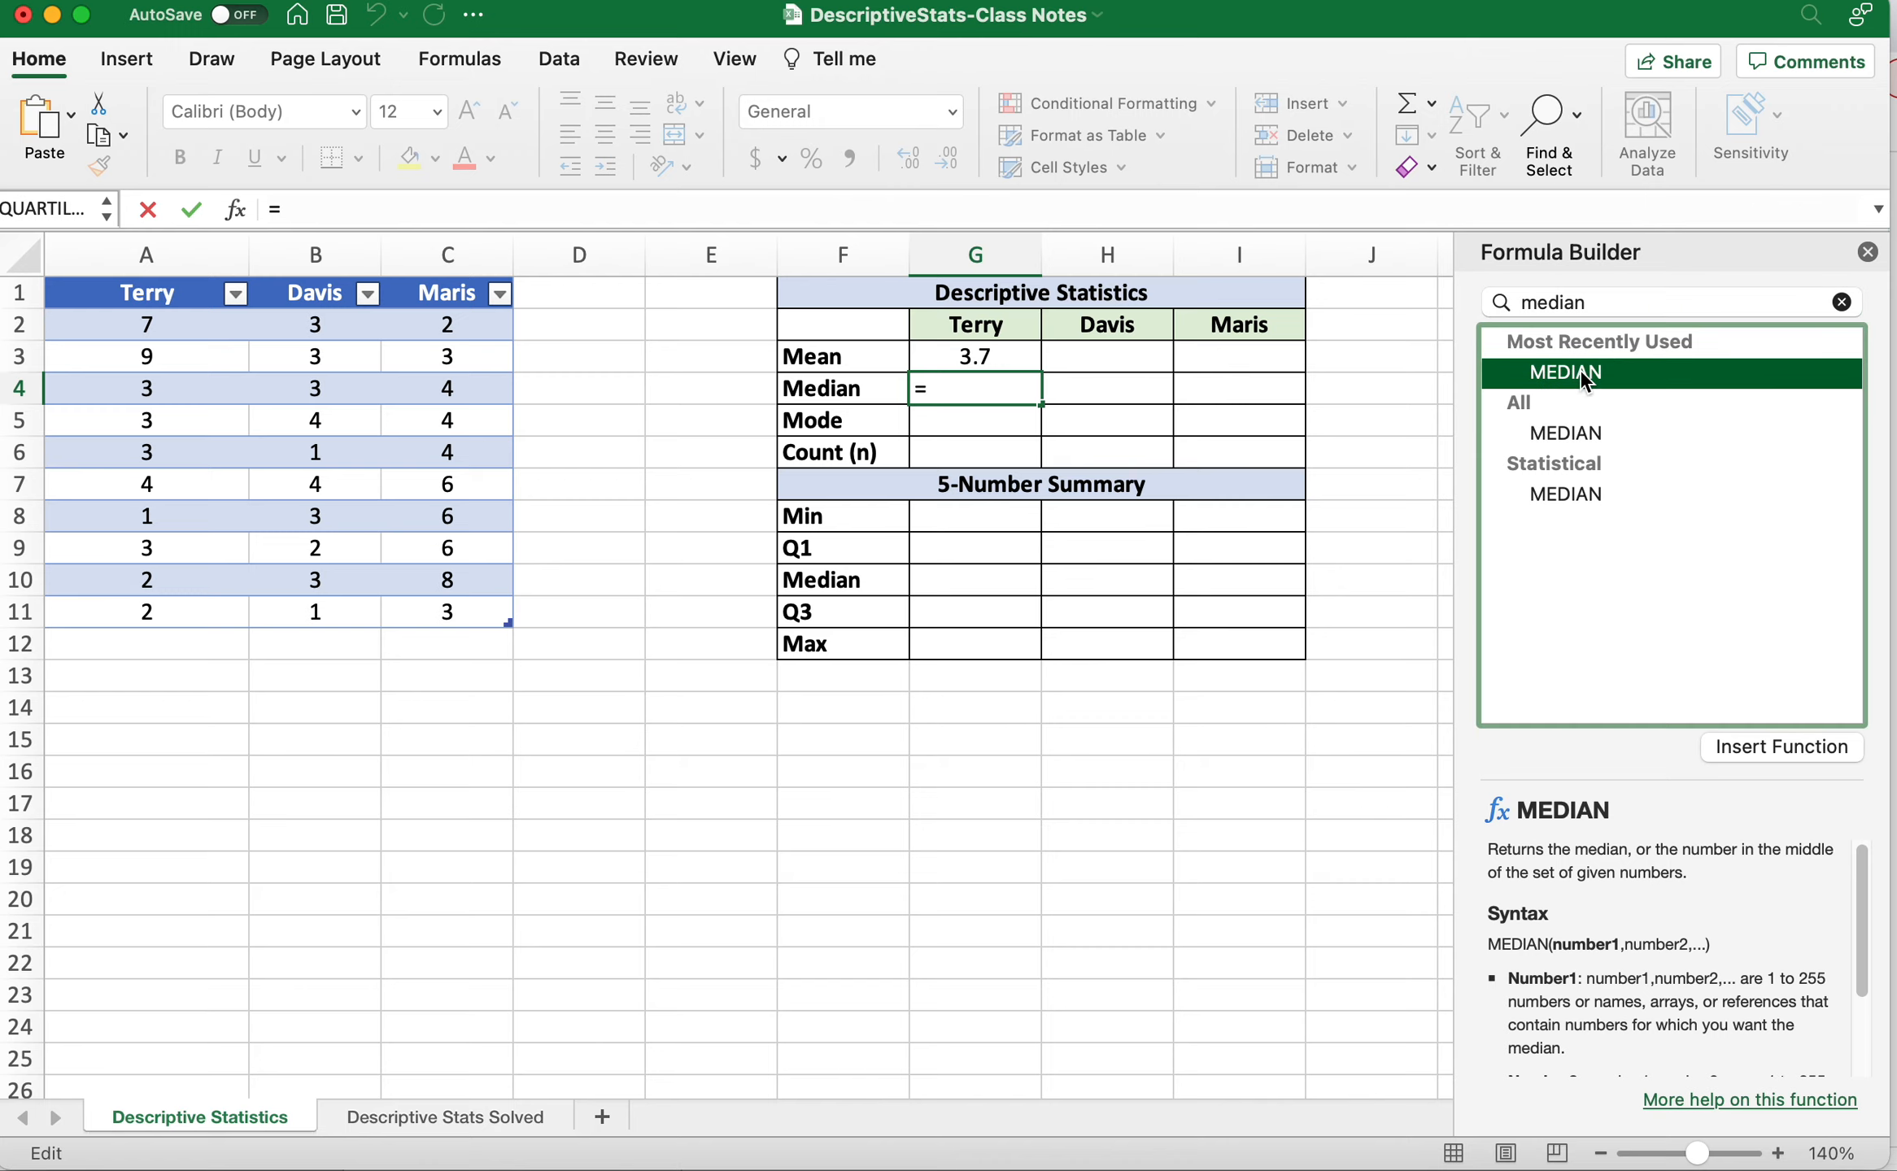
{"action": "left_click", "coordinate": [1795, 756]}
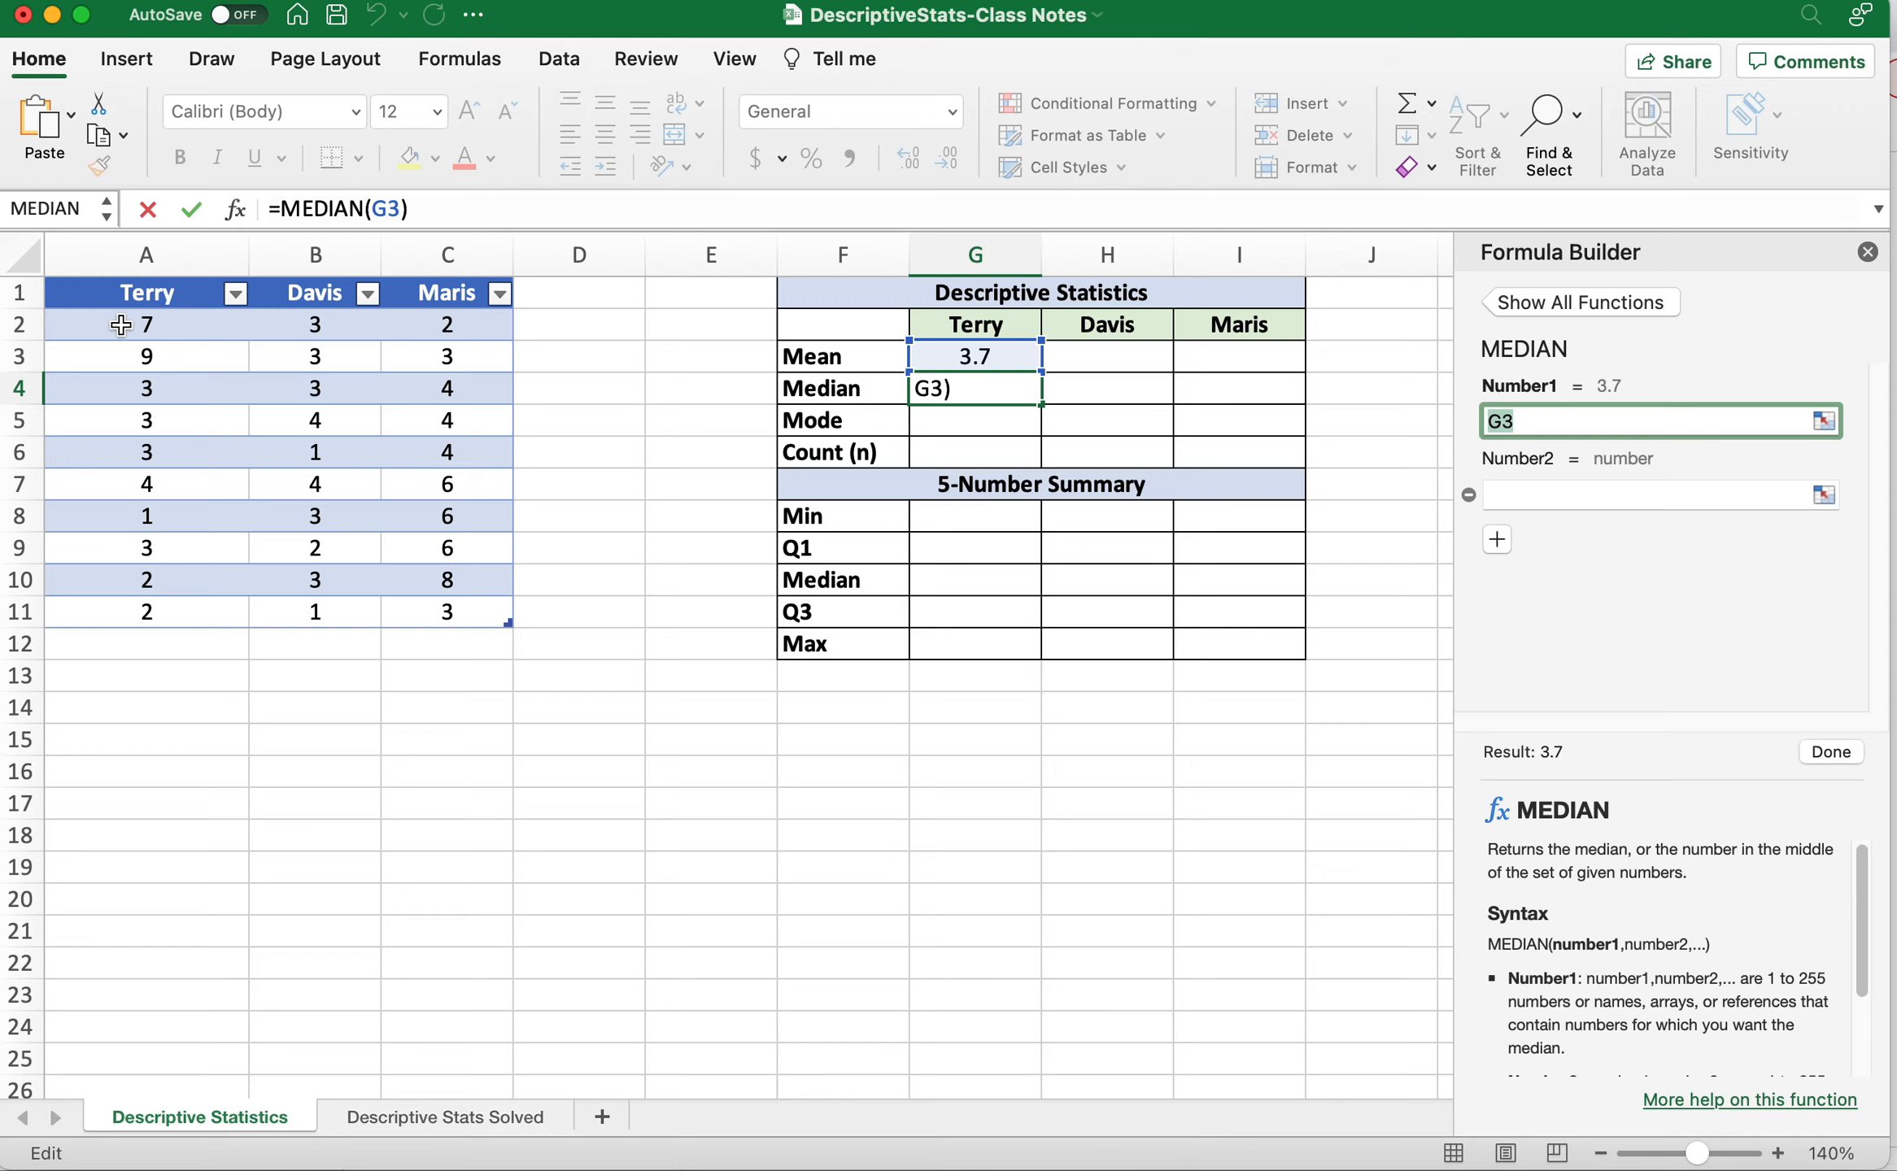
{"action": "left_click_drag", "start_coordinate": [121, 326], "coordinate": [182, 614]}
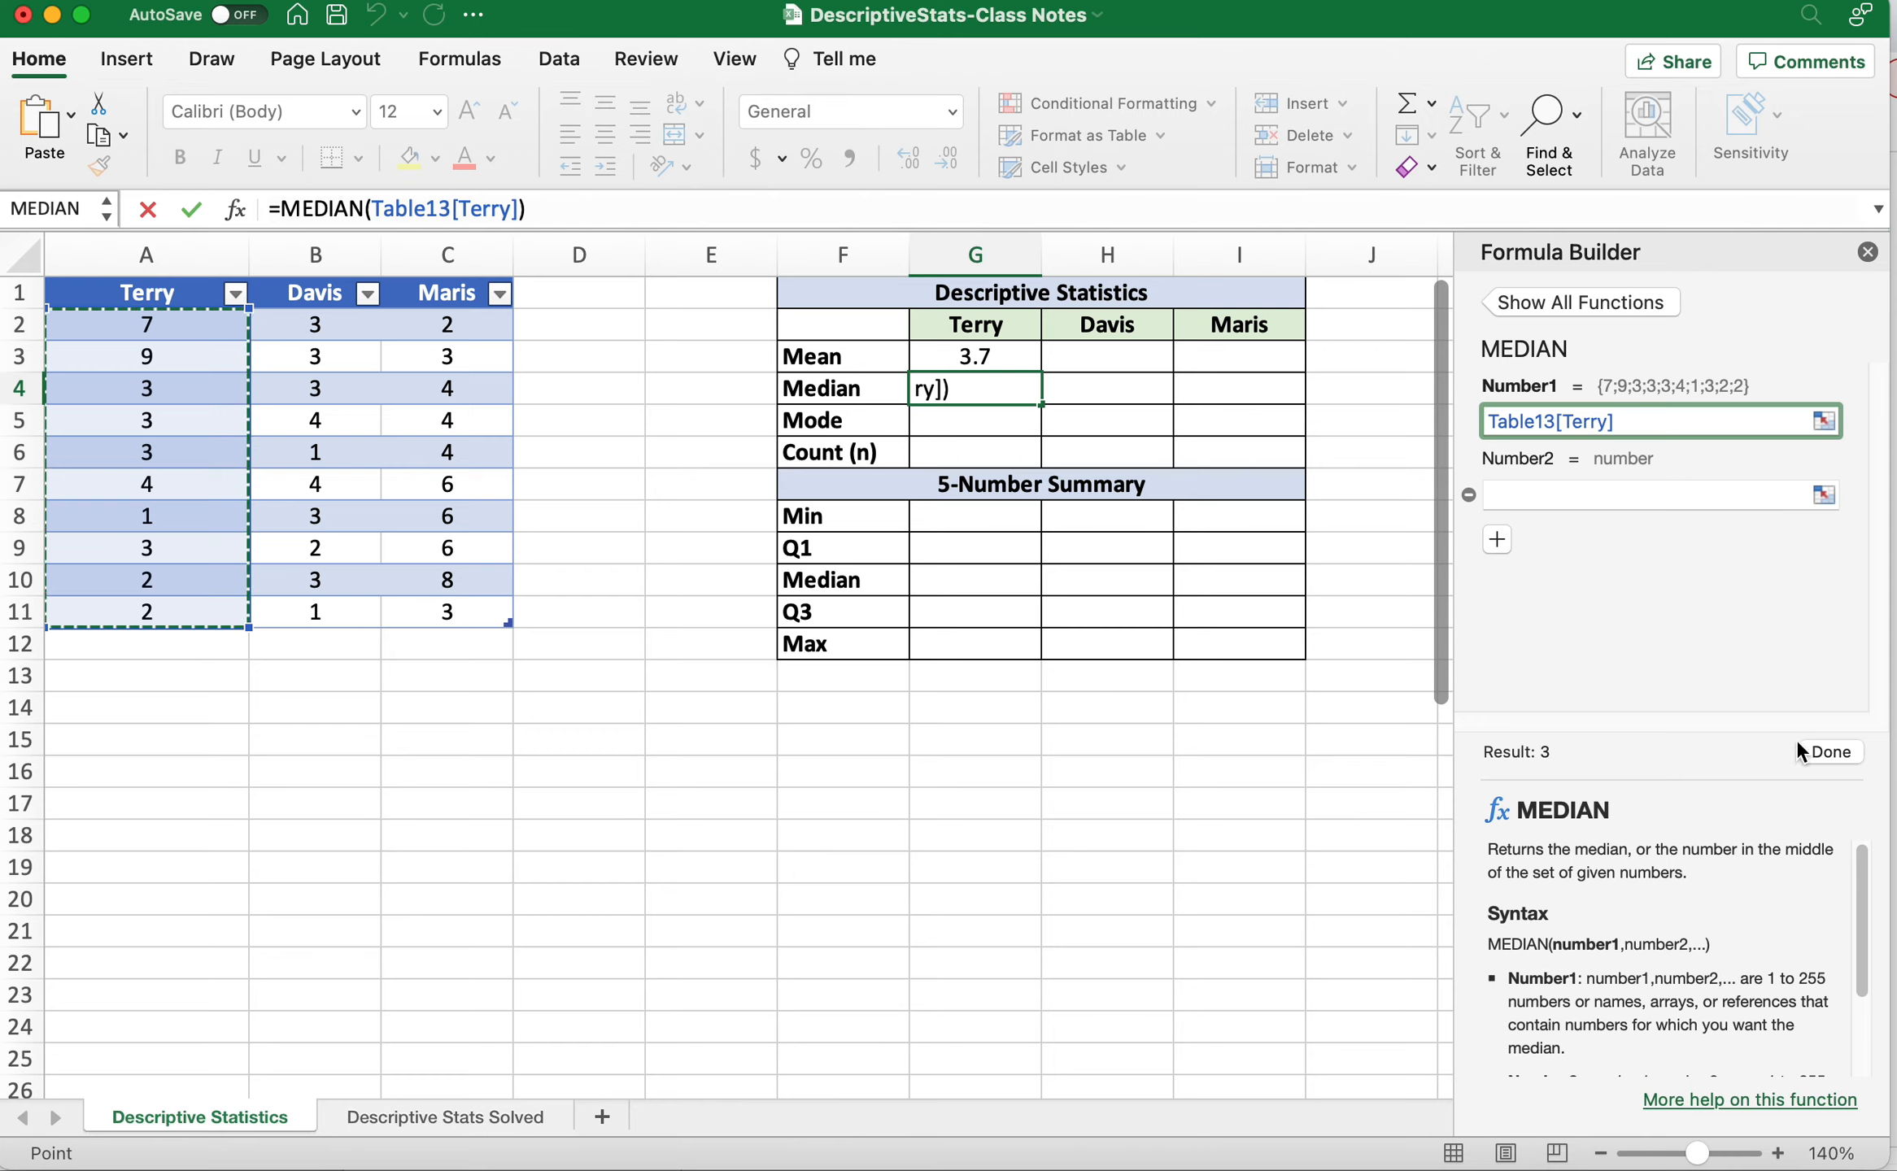
{"action": "left_click", "coordinate": [1839, 759]}
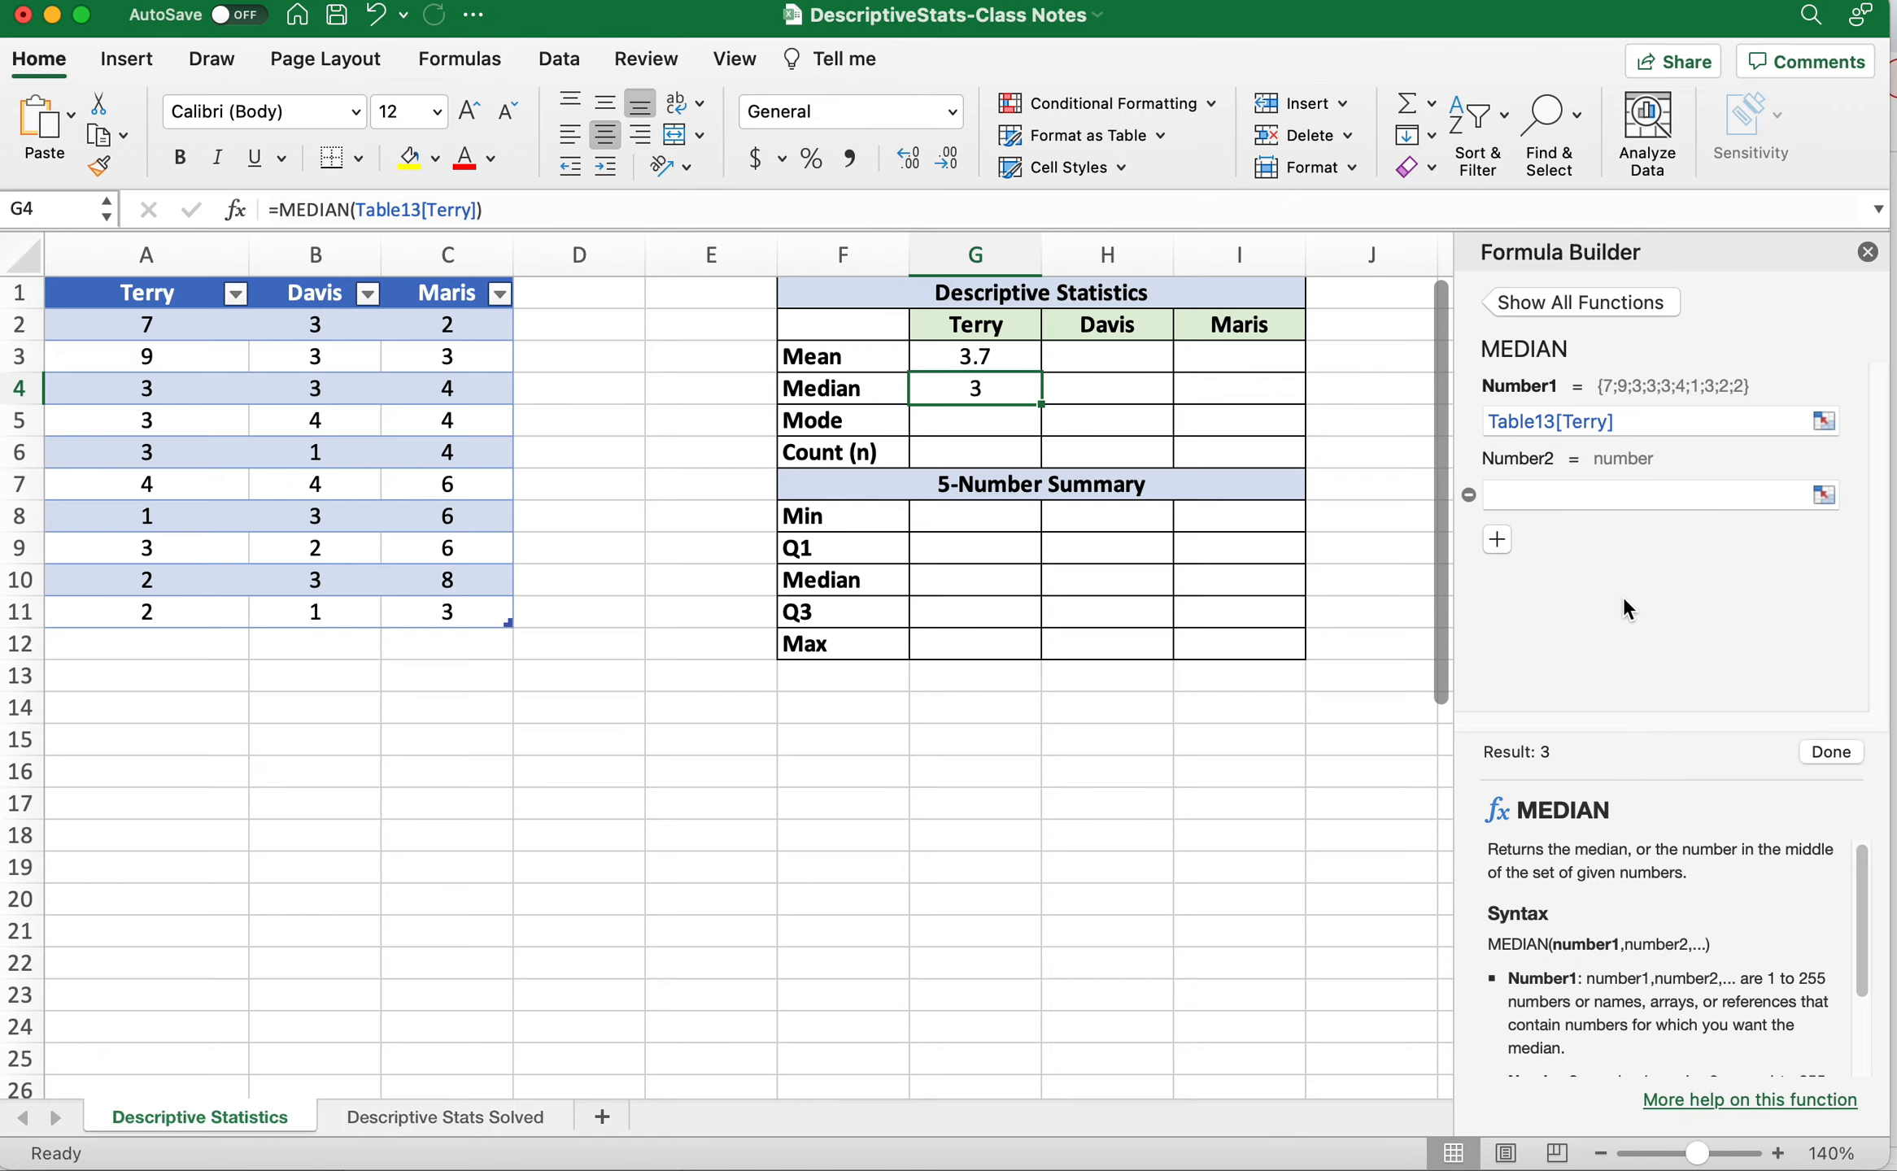
{"action": "left_click", "coordinate": [1865, 254]}
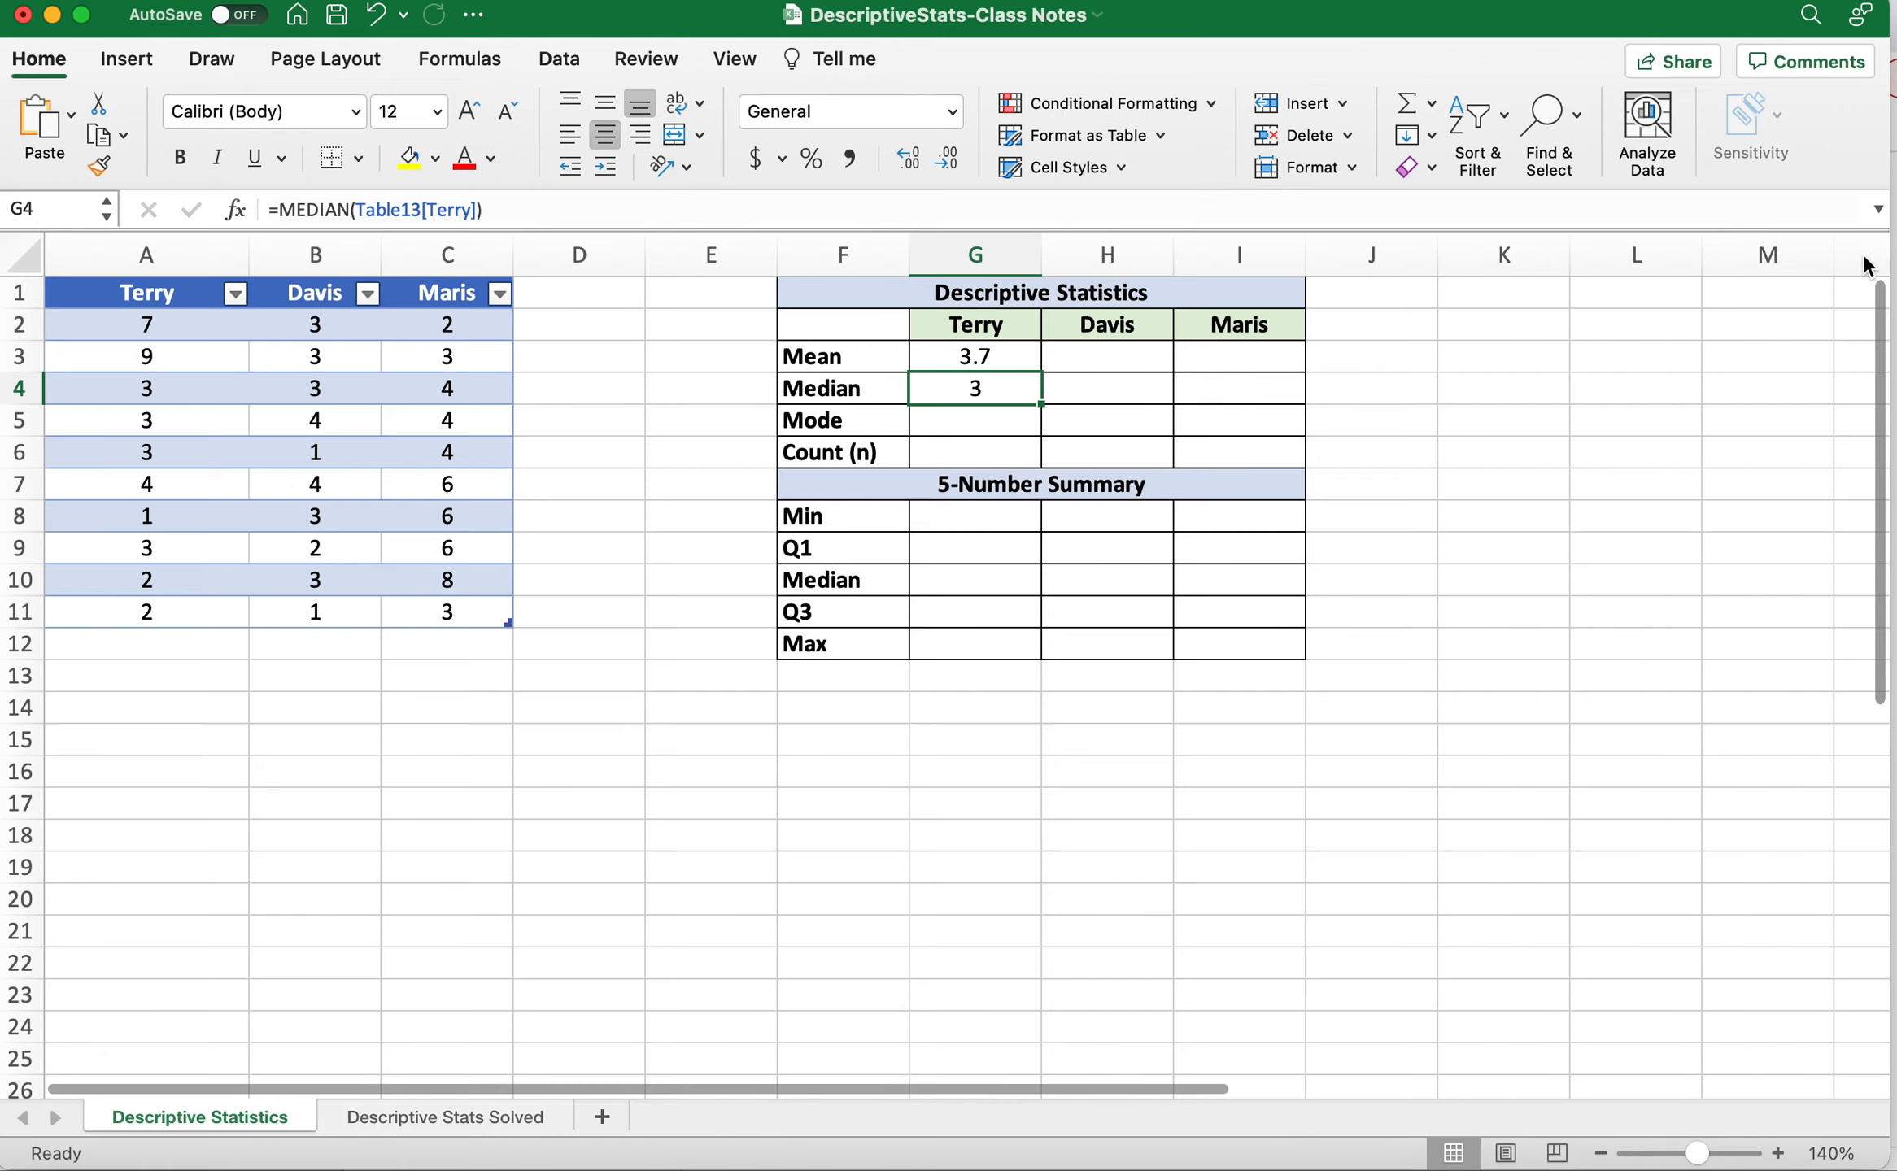
Calculate the mode of A2:A11 in cell G5 with the MODE function.
{"action": "left_click", "coordinate": [966, 416]}
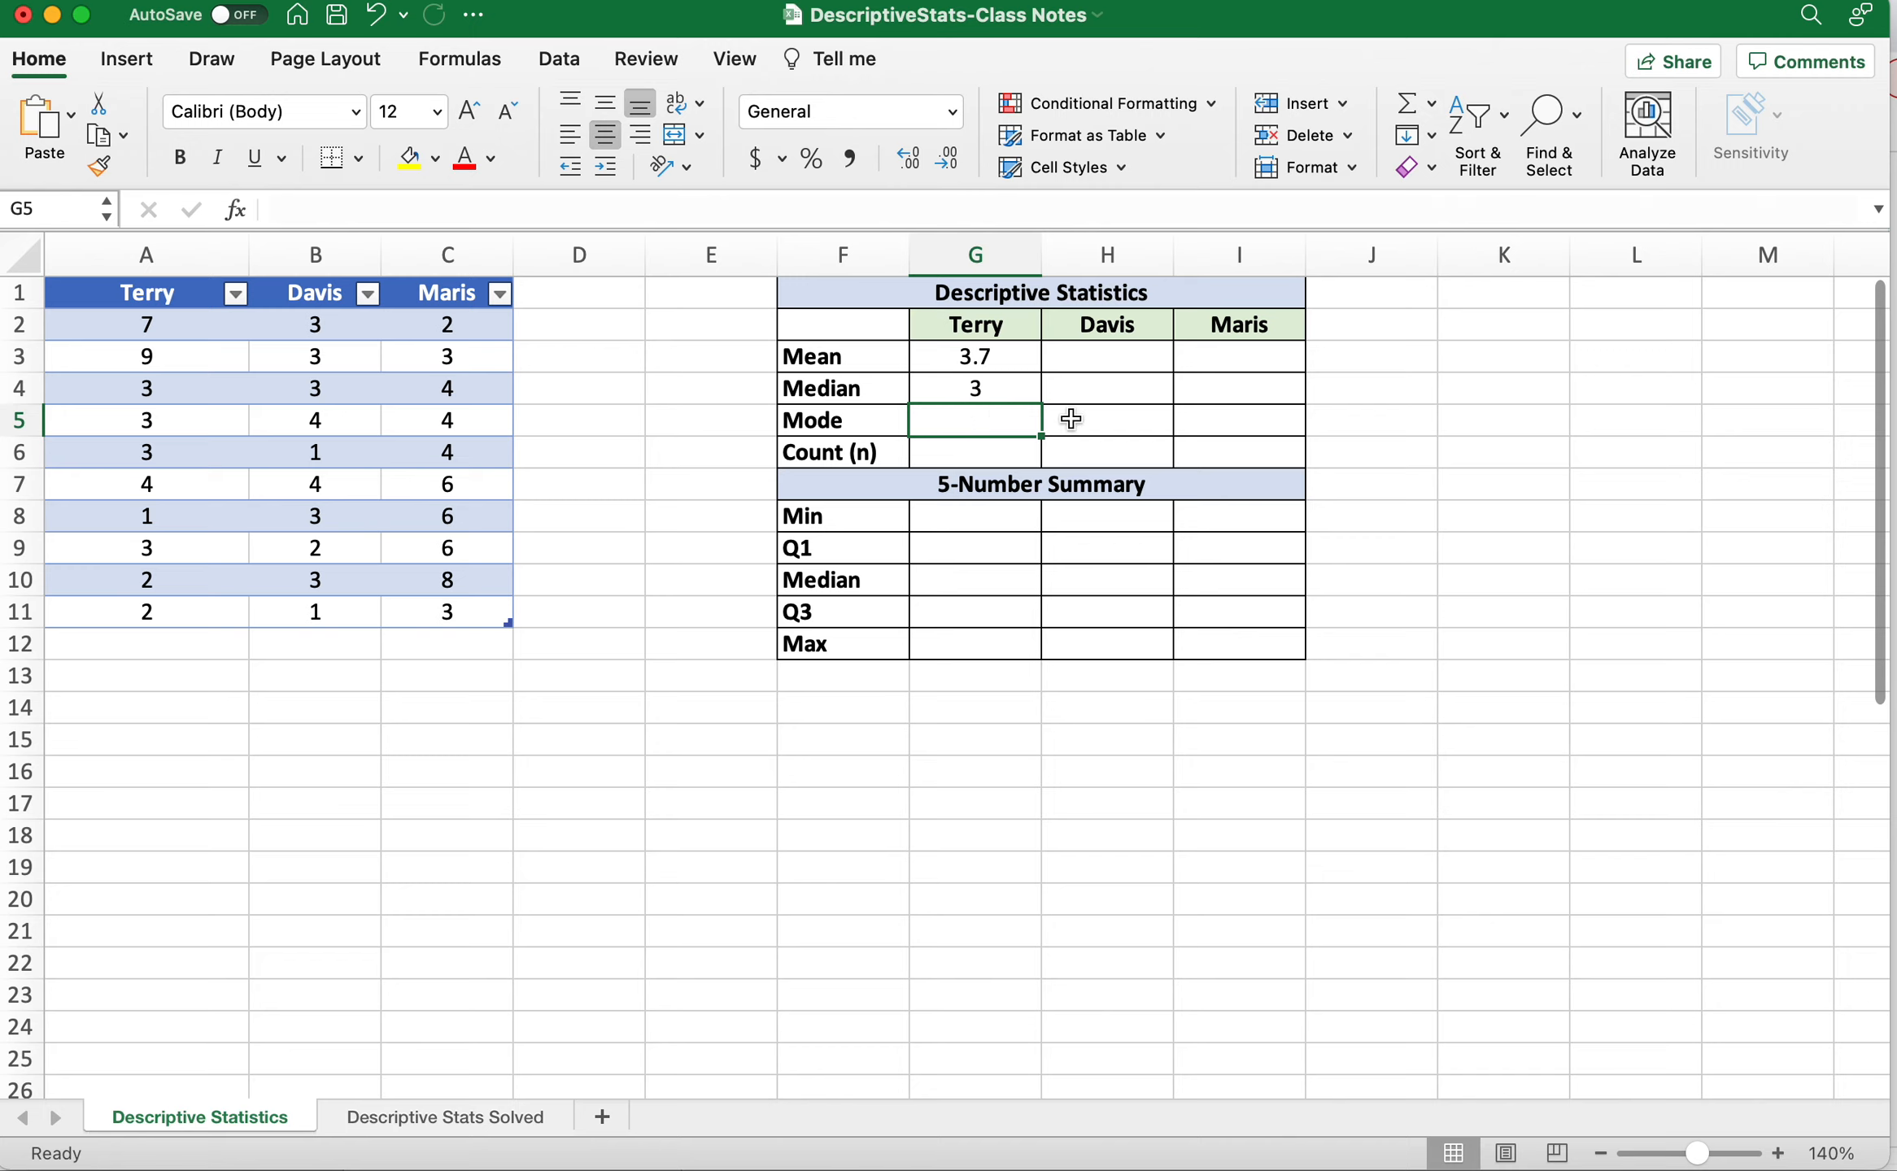
{"action": "type", "text": "="}
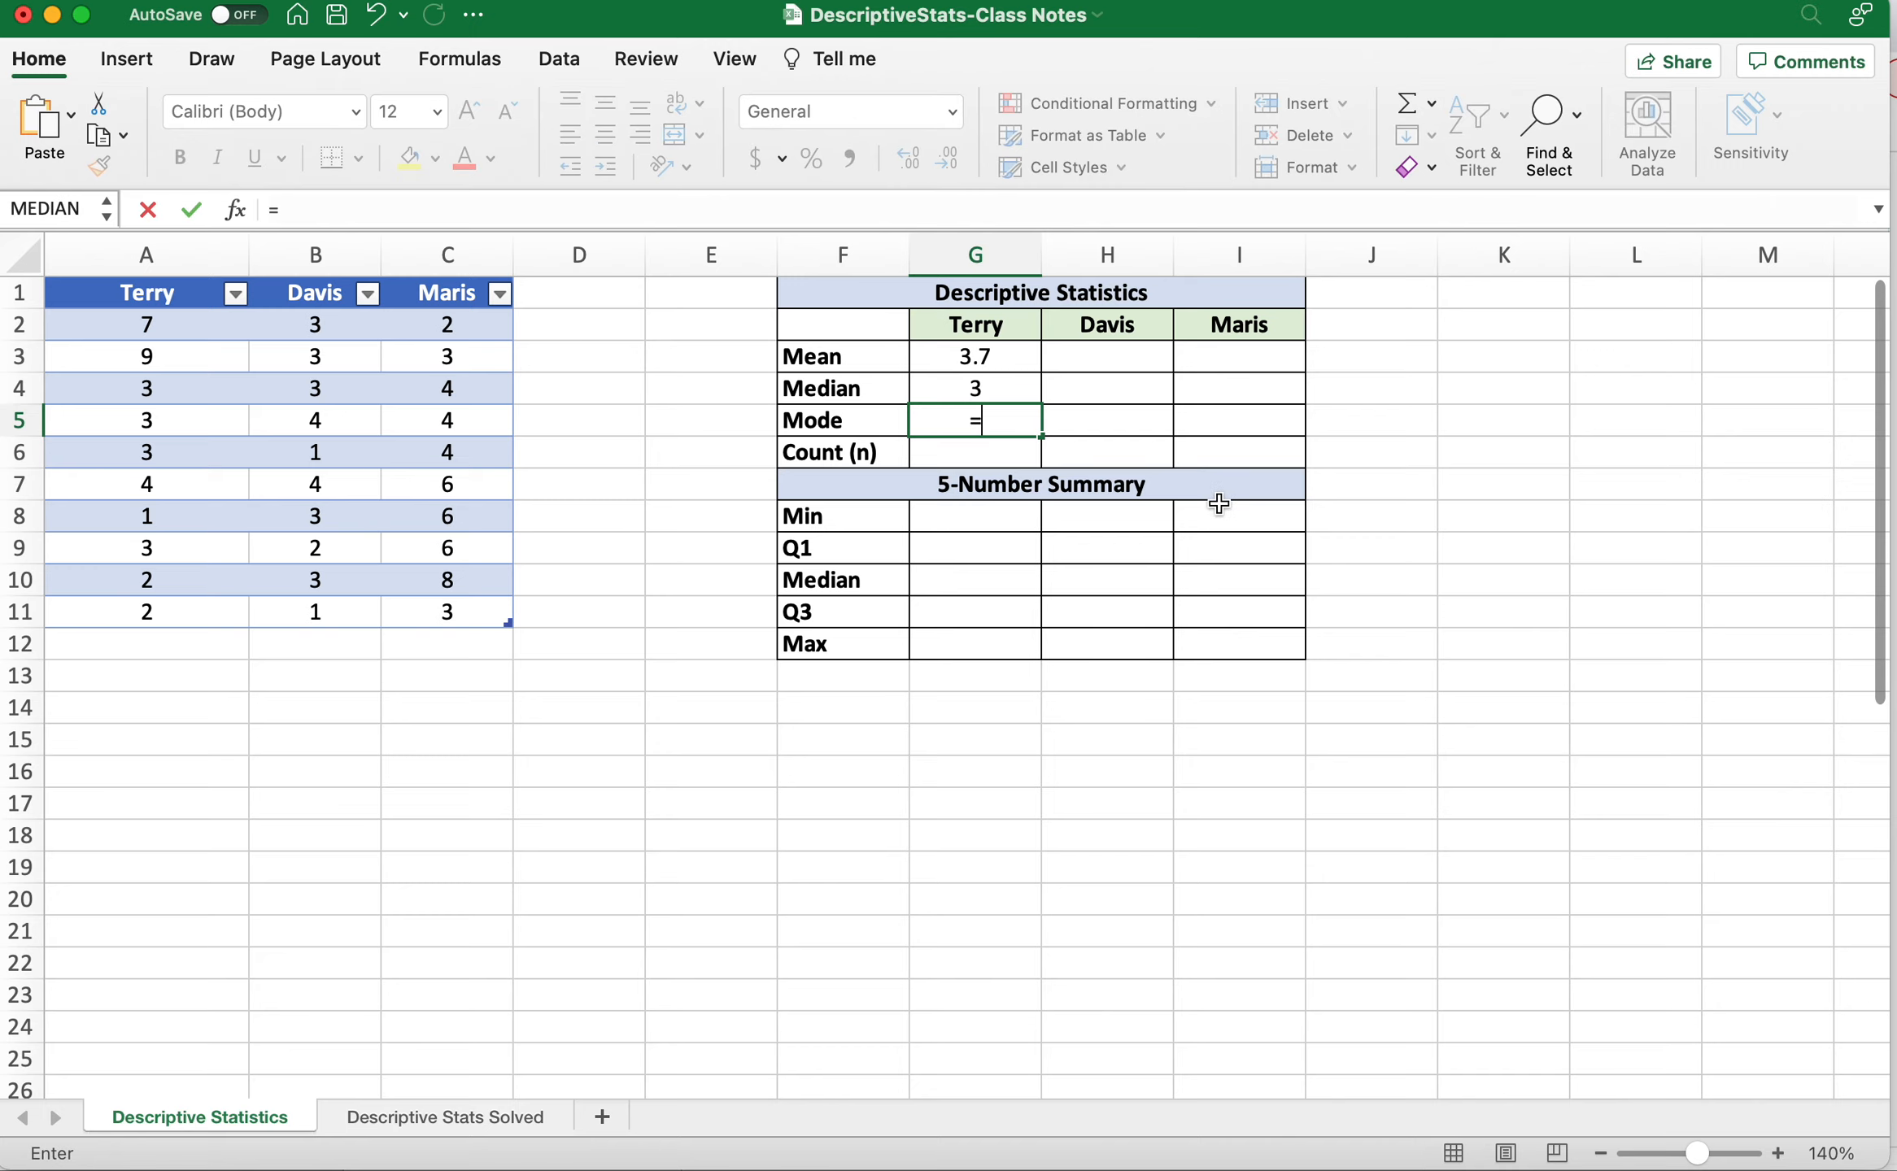
{"action": "type", "text": "mod"}
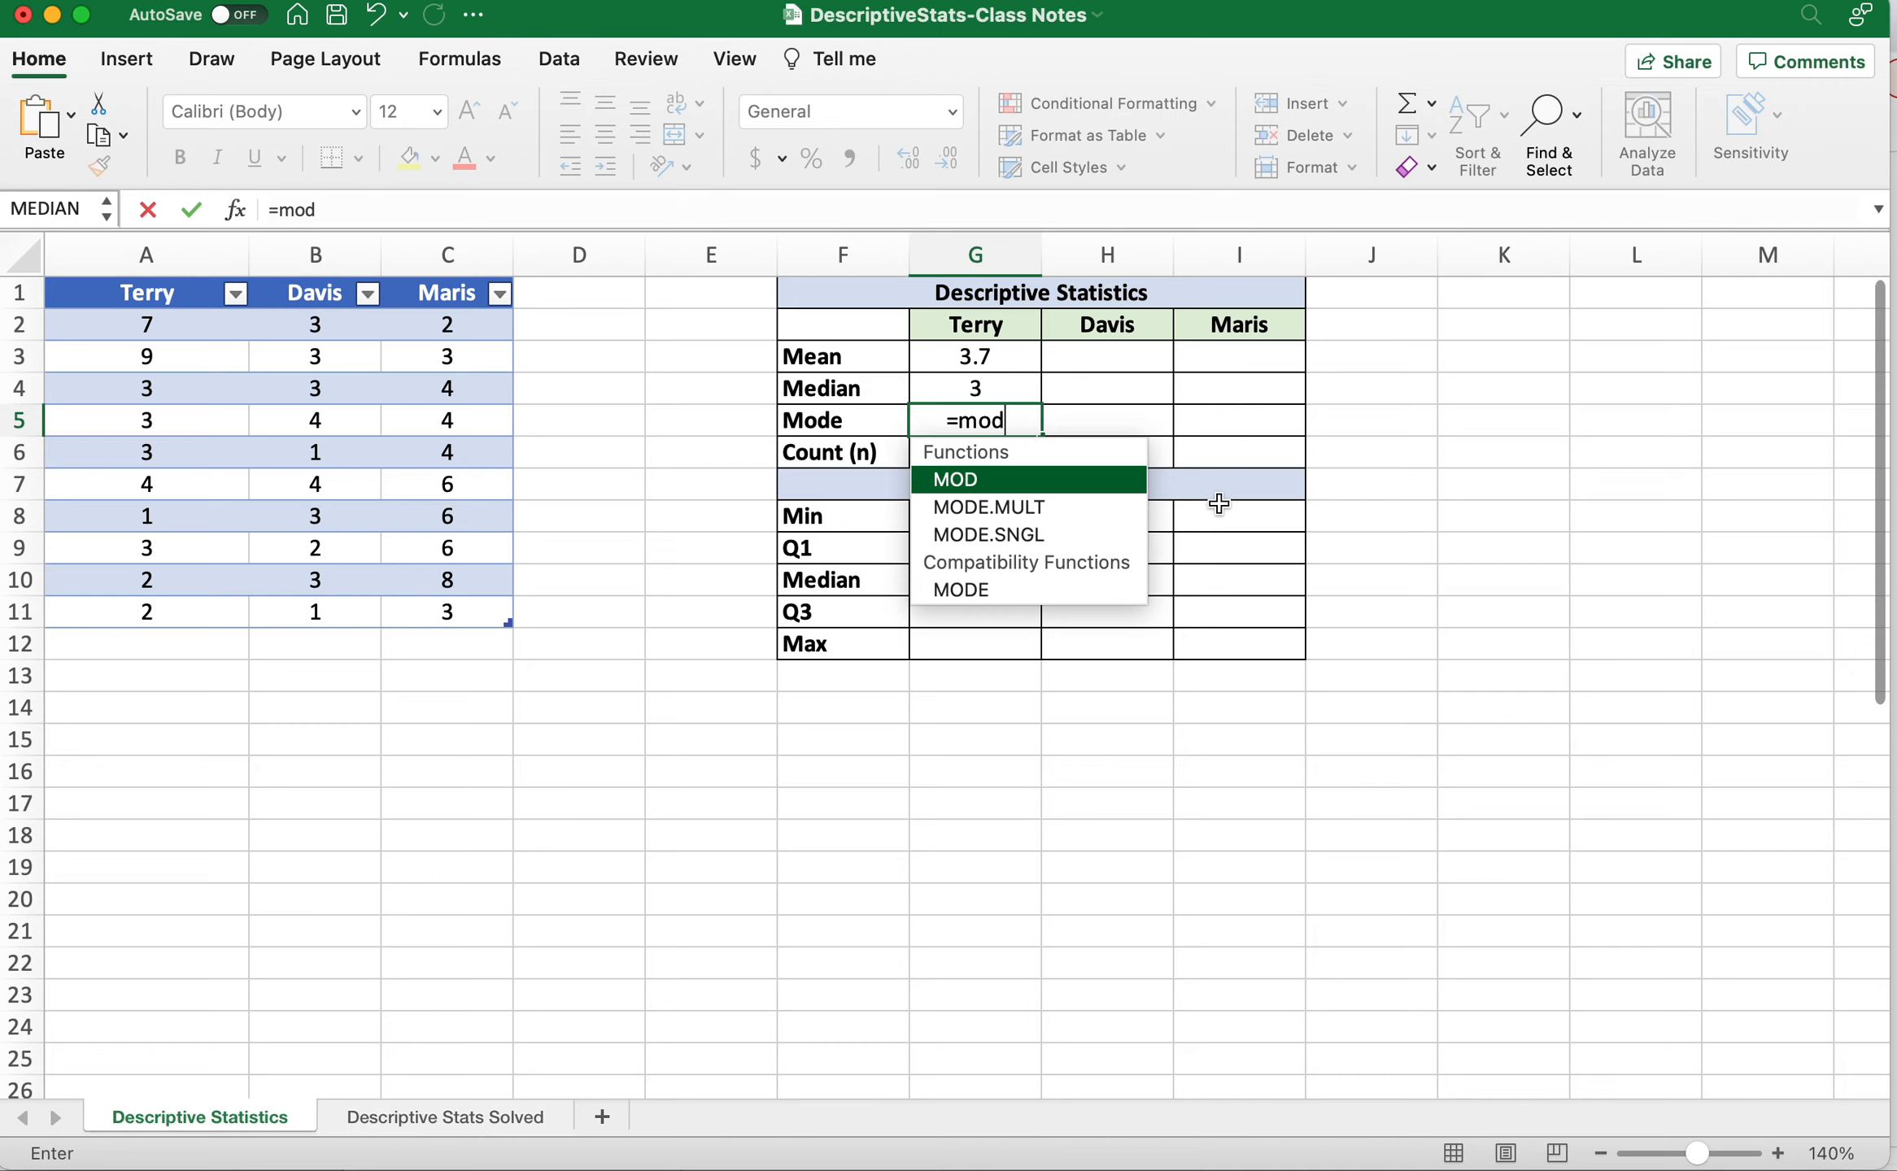
{"action": "type", "text": "e"}
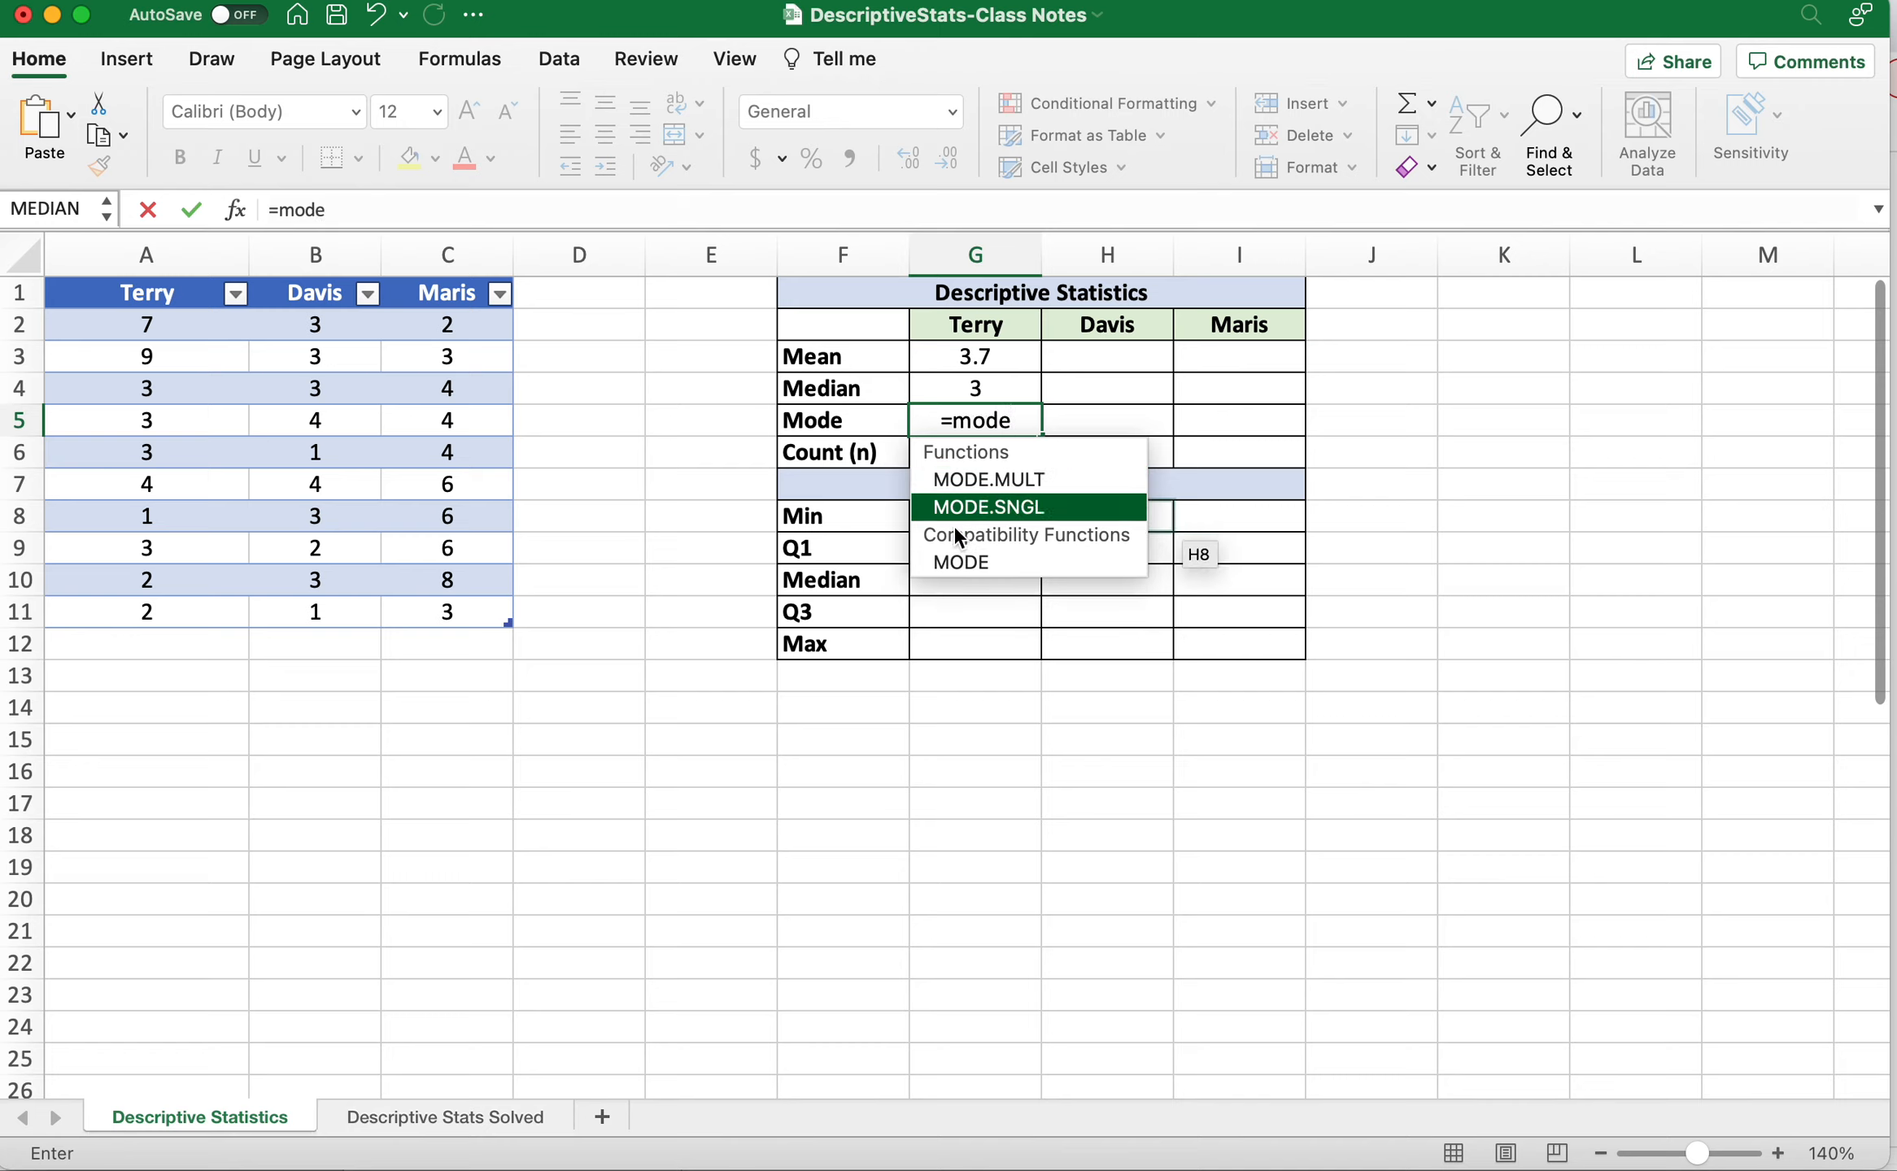
{"action": "double_click", "coordinate": [956, 560]}
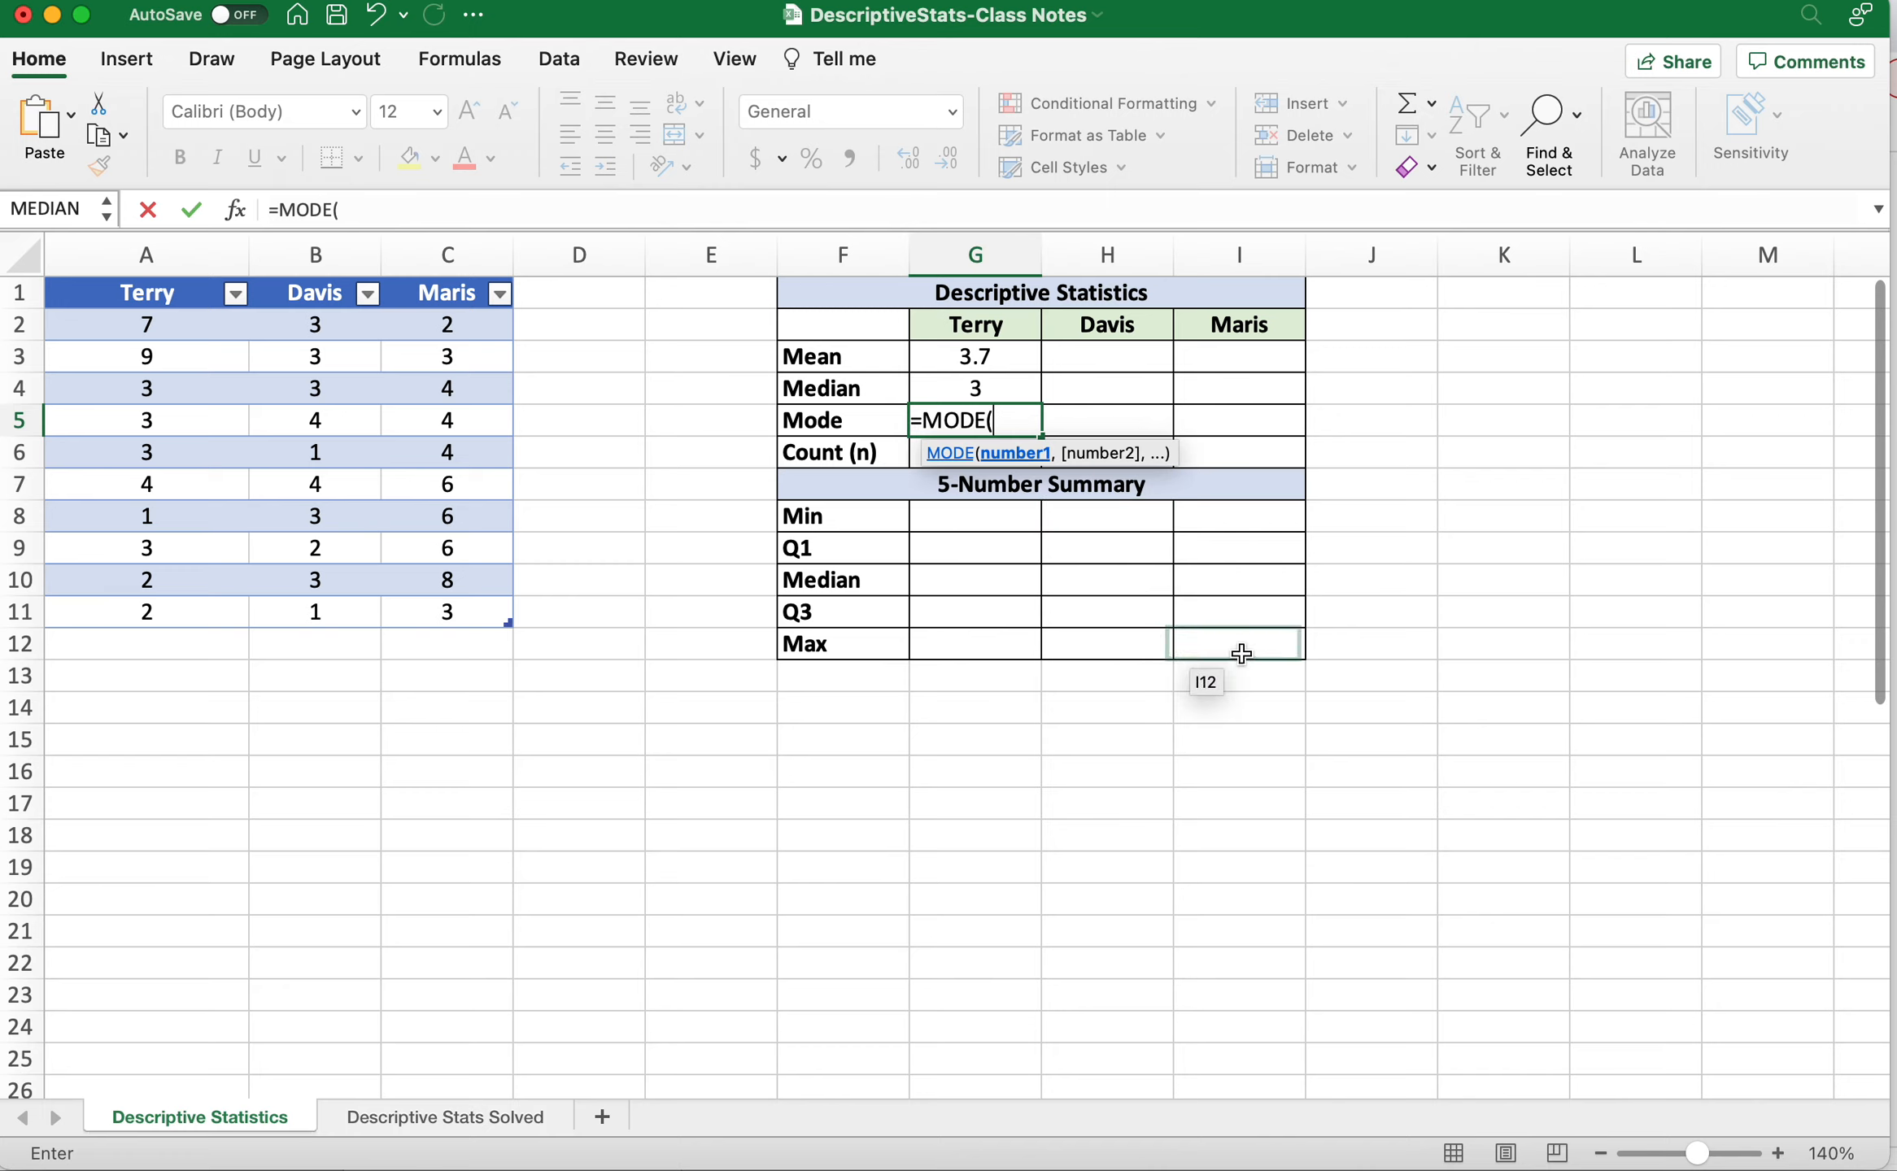
{"action": "left_click_drag", "start_coordinate": [146, 329], "coordinate": [148, 618]}
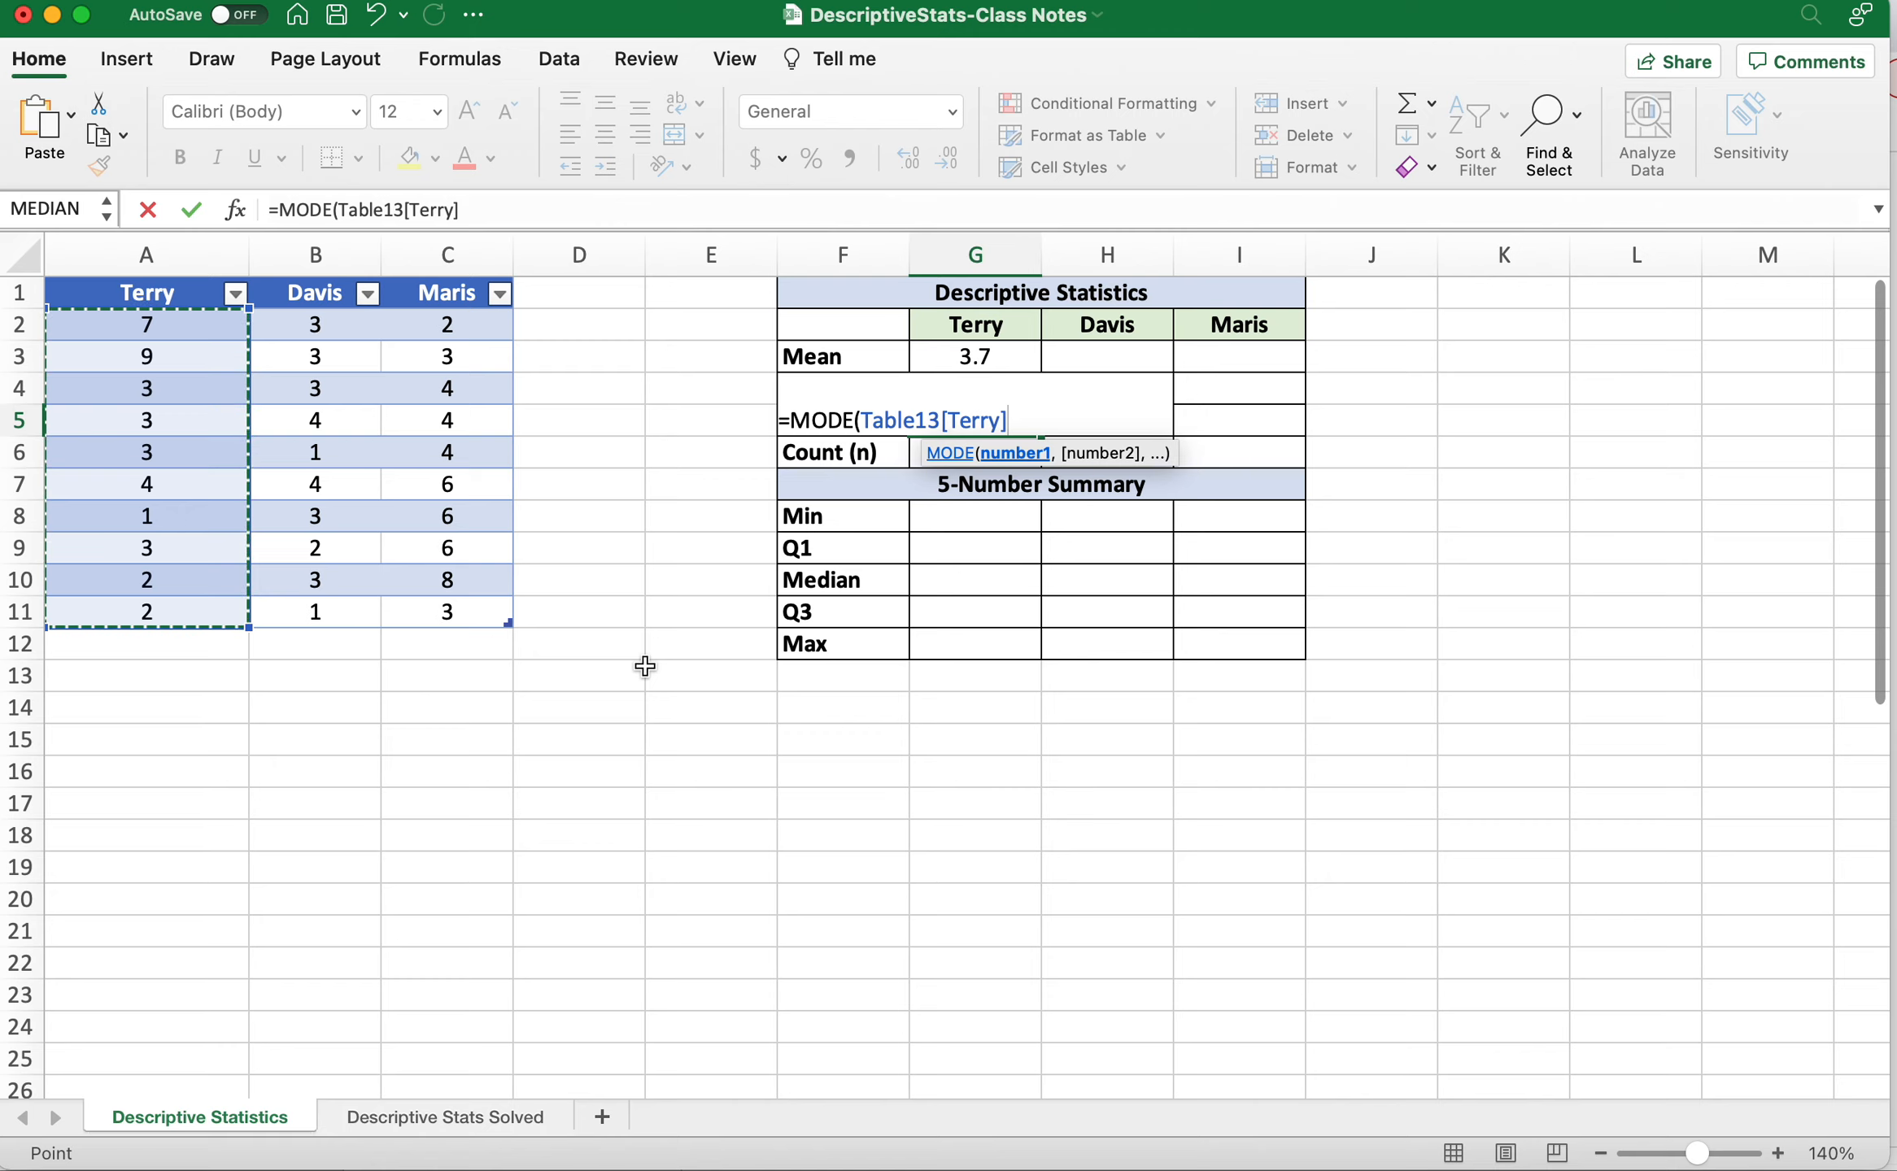
{"action": "type", "text": ")"}
{"action": "key", "text": "Return"}
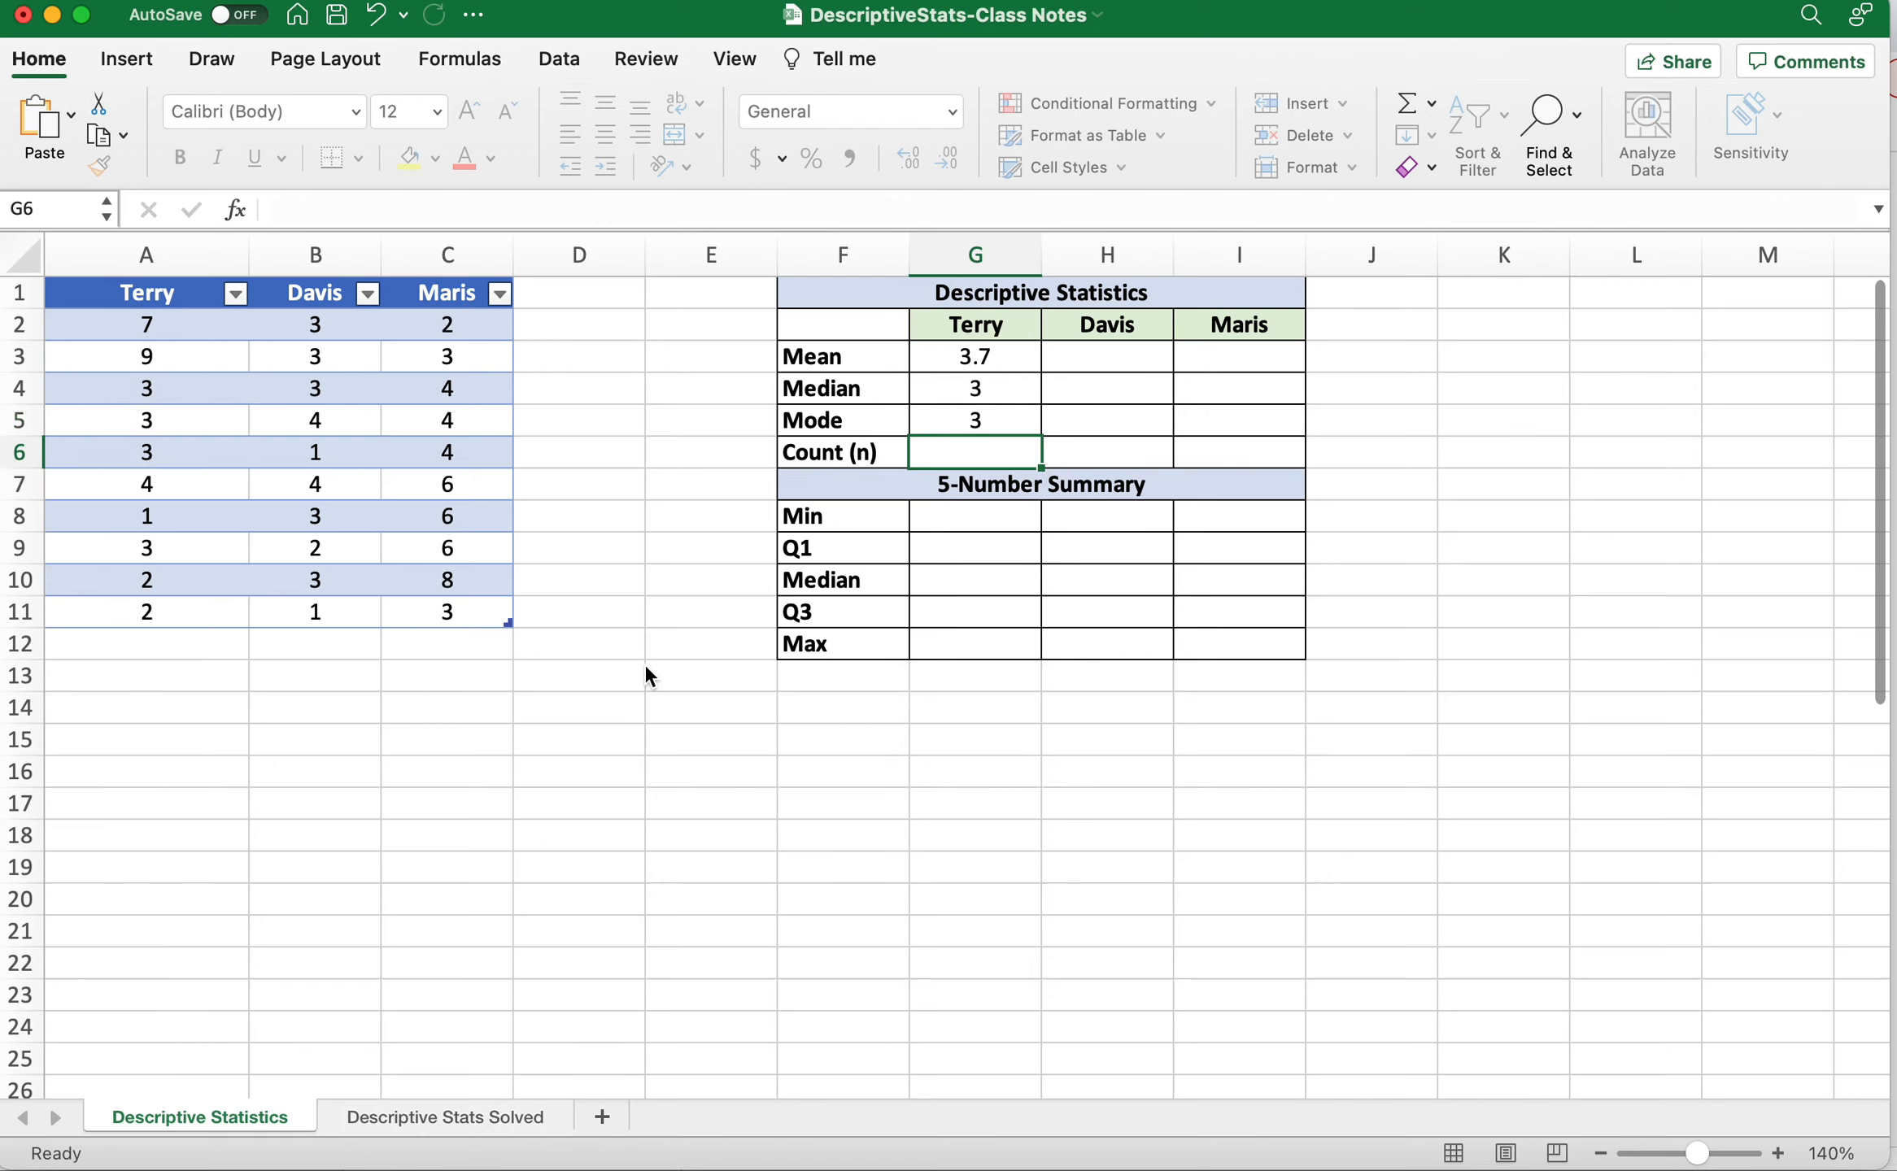
Count the values of A2:A11 in cell G6 with the COUNT function.
{"action": "type", "text": "="}
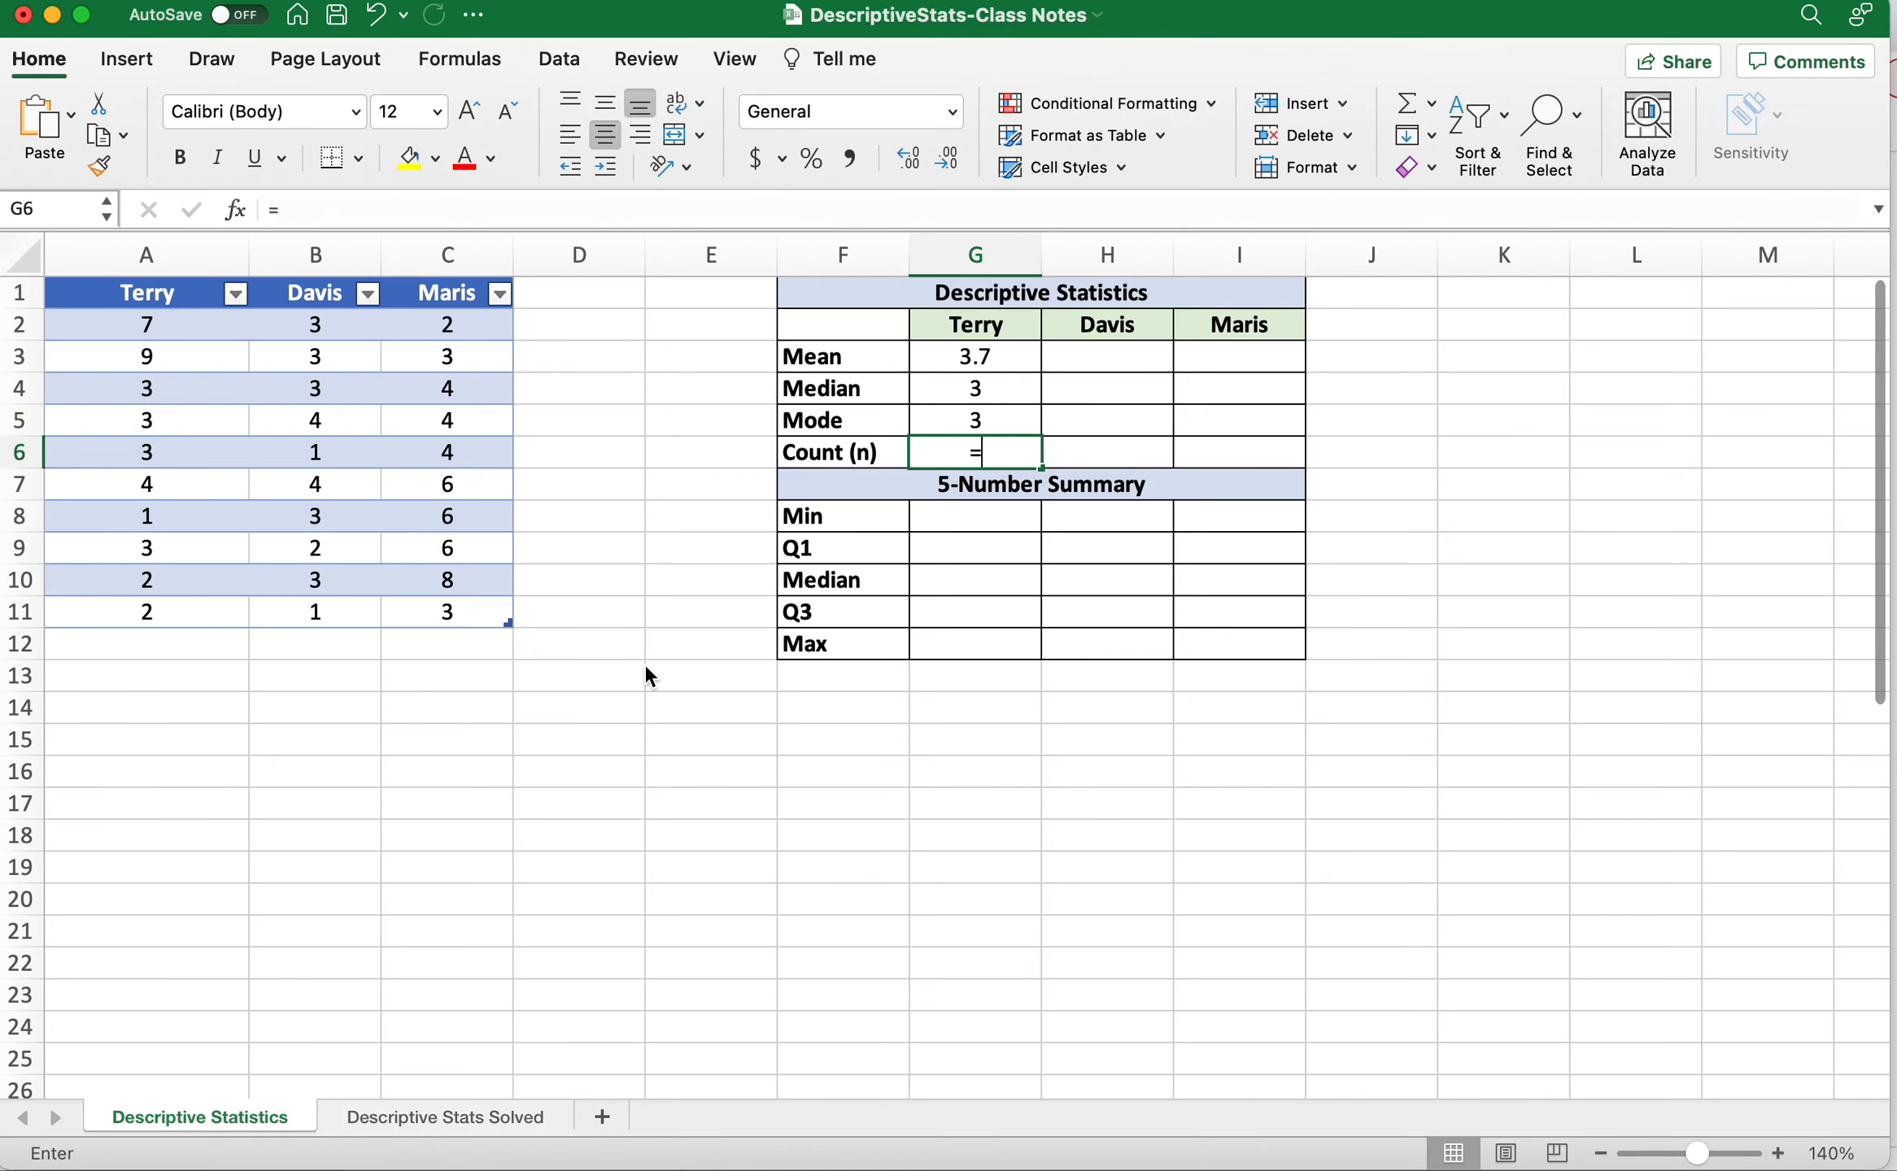
{"action": "type", "text": "count"}
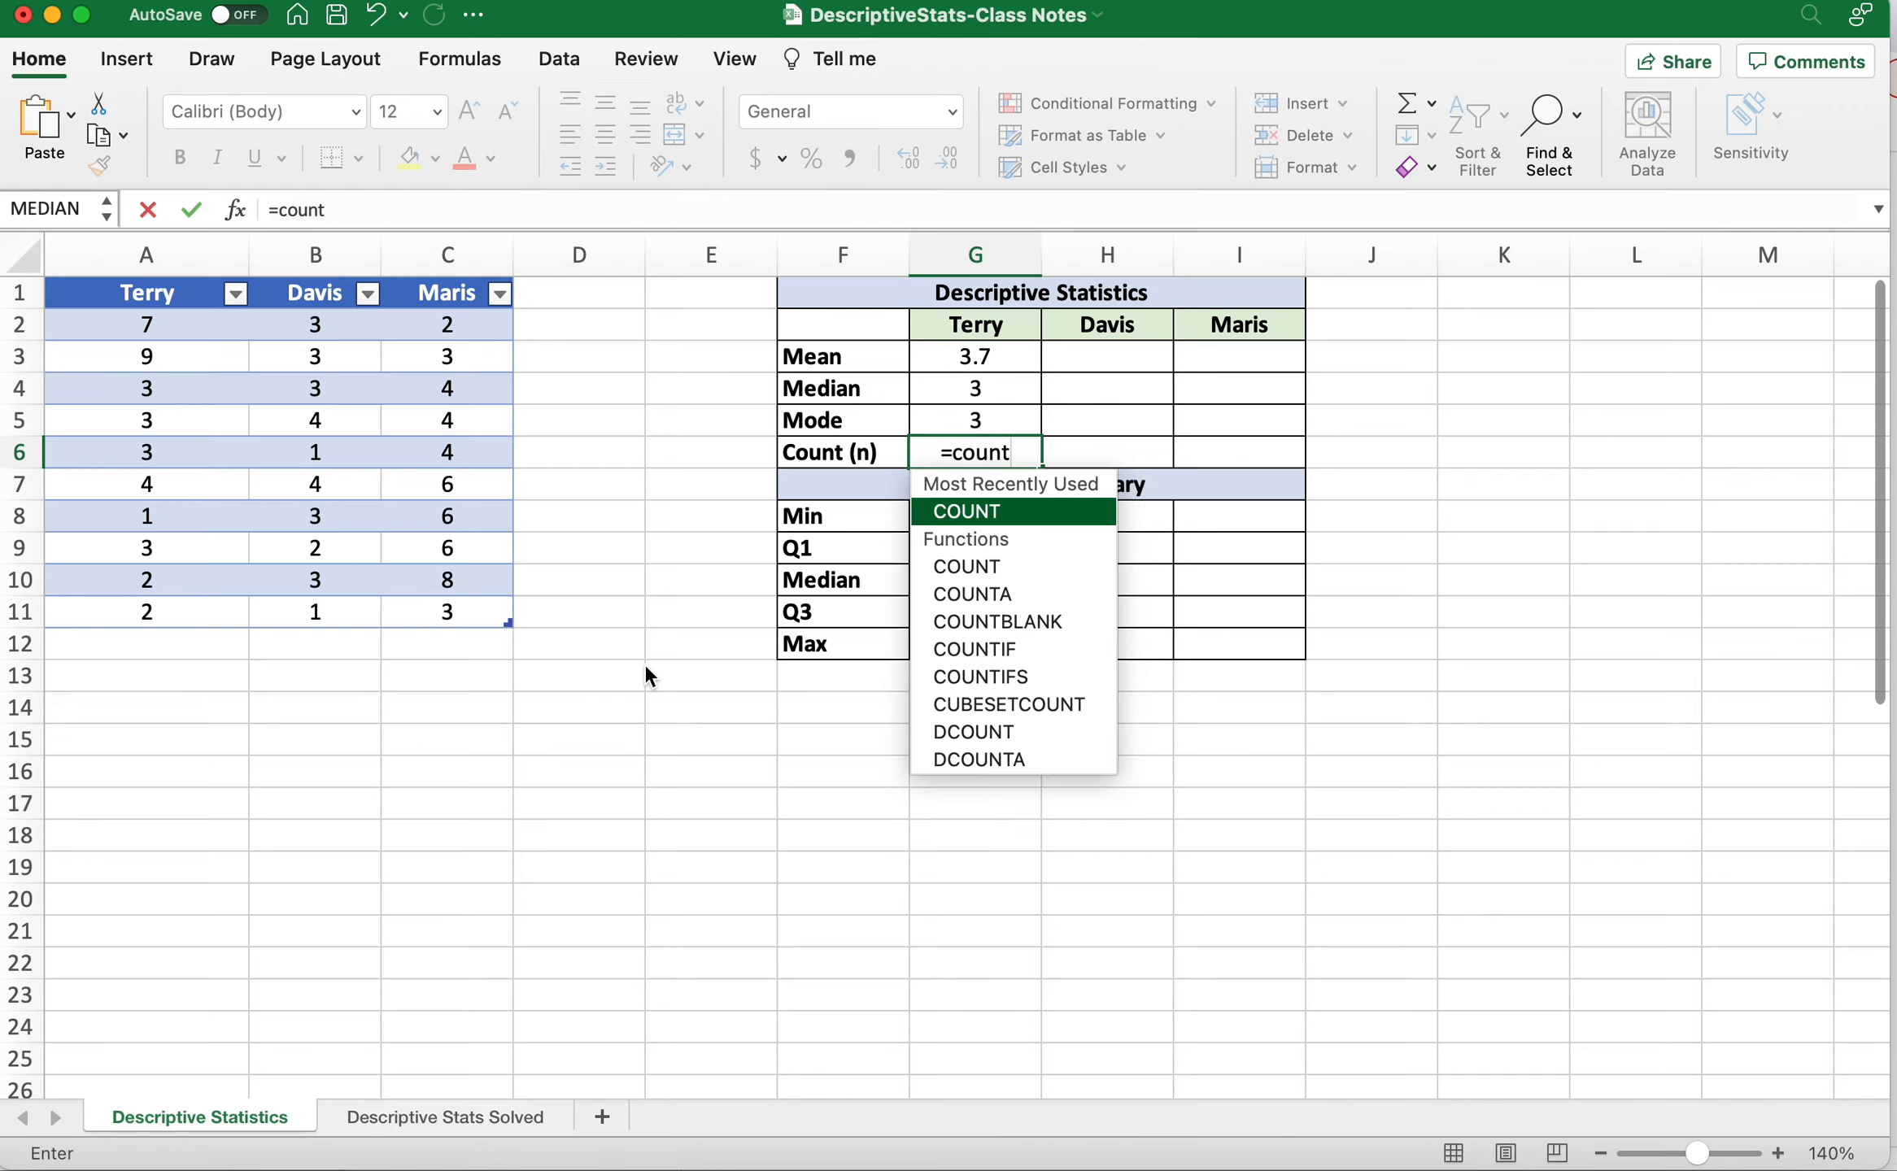
{"action": "key", "text": "Tab"}
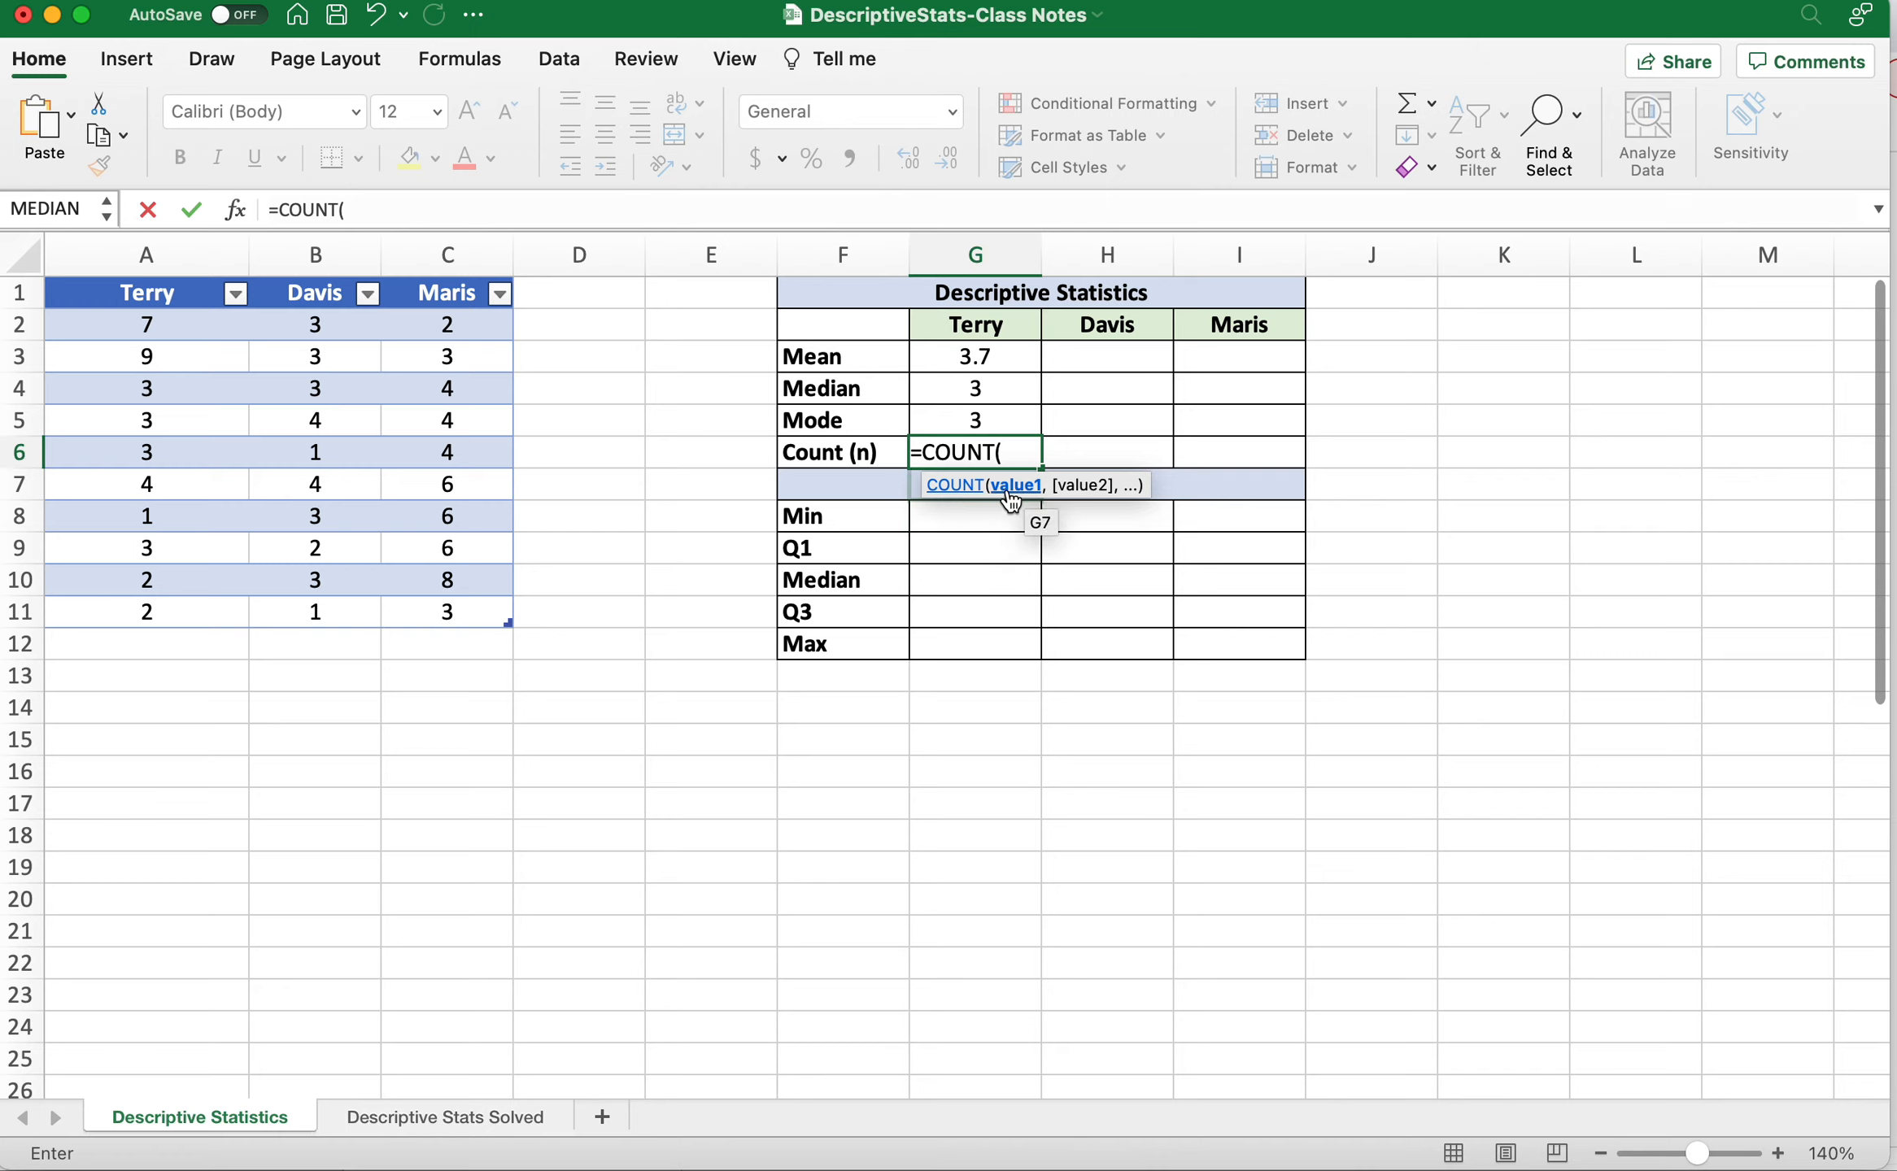
{"action": "left_click", "coordinate": [134, 320]}
{"action": "left_click_drag", "start_coordinate": [134, 319], "coordinate": [140, 605]}
{"action": "type", "text": ")"}
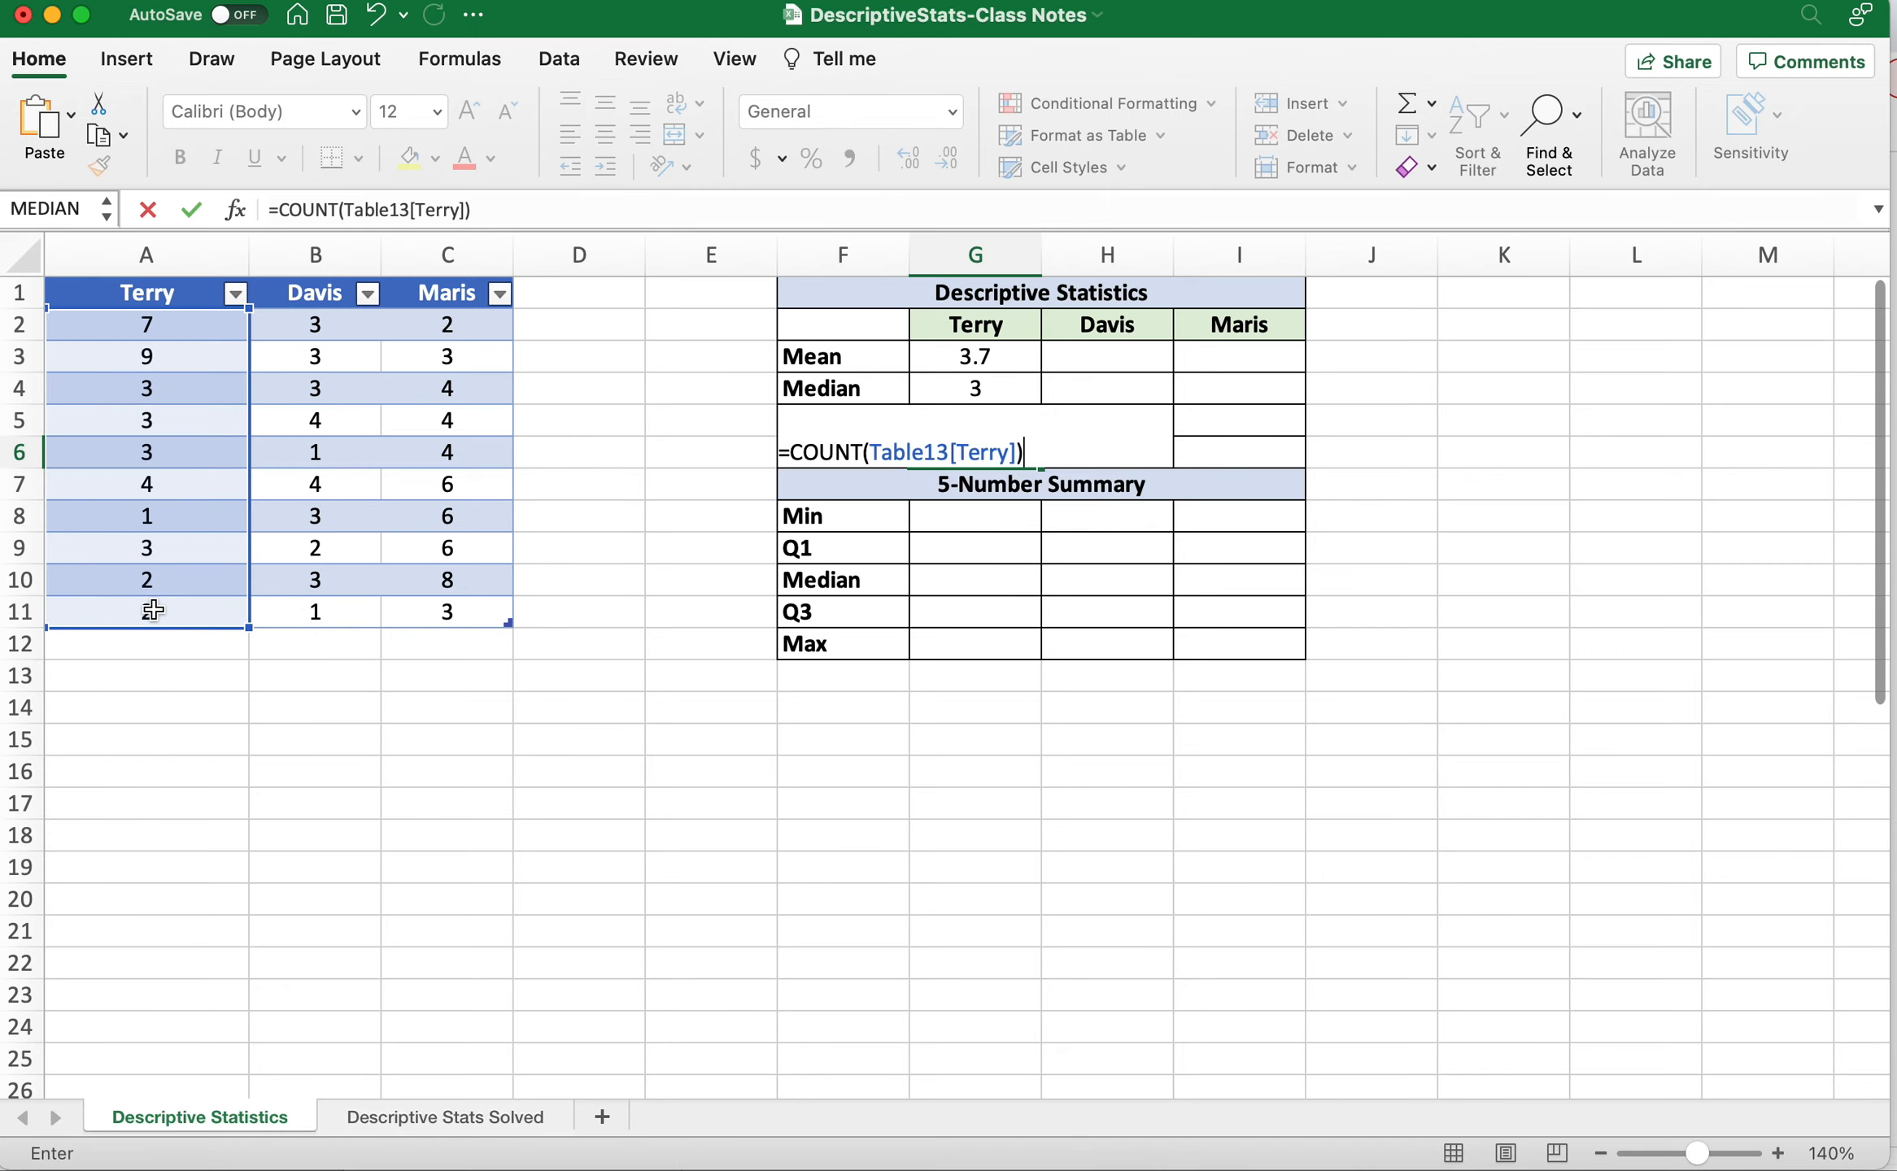
{"action": "key", "text": "Return"}
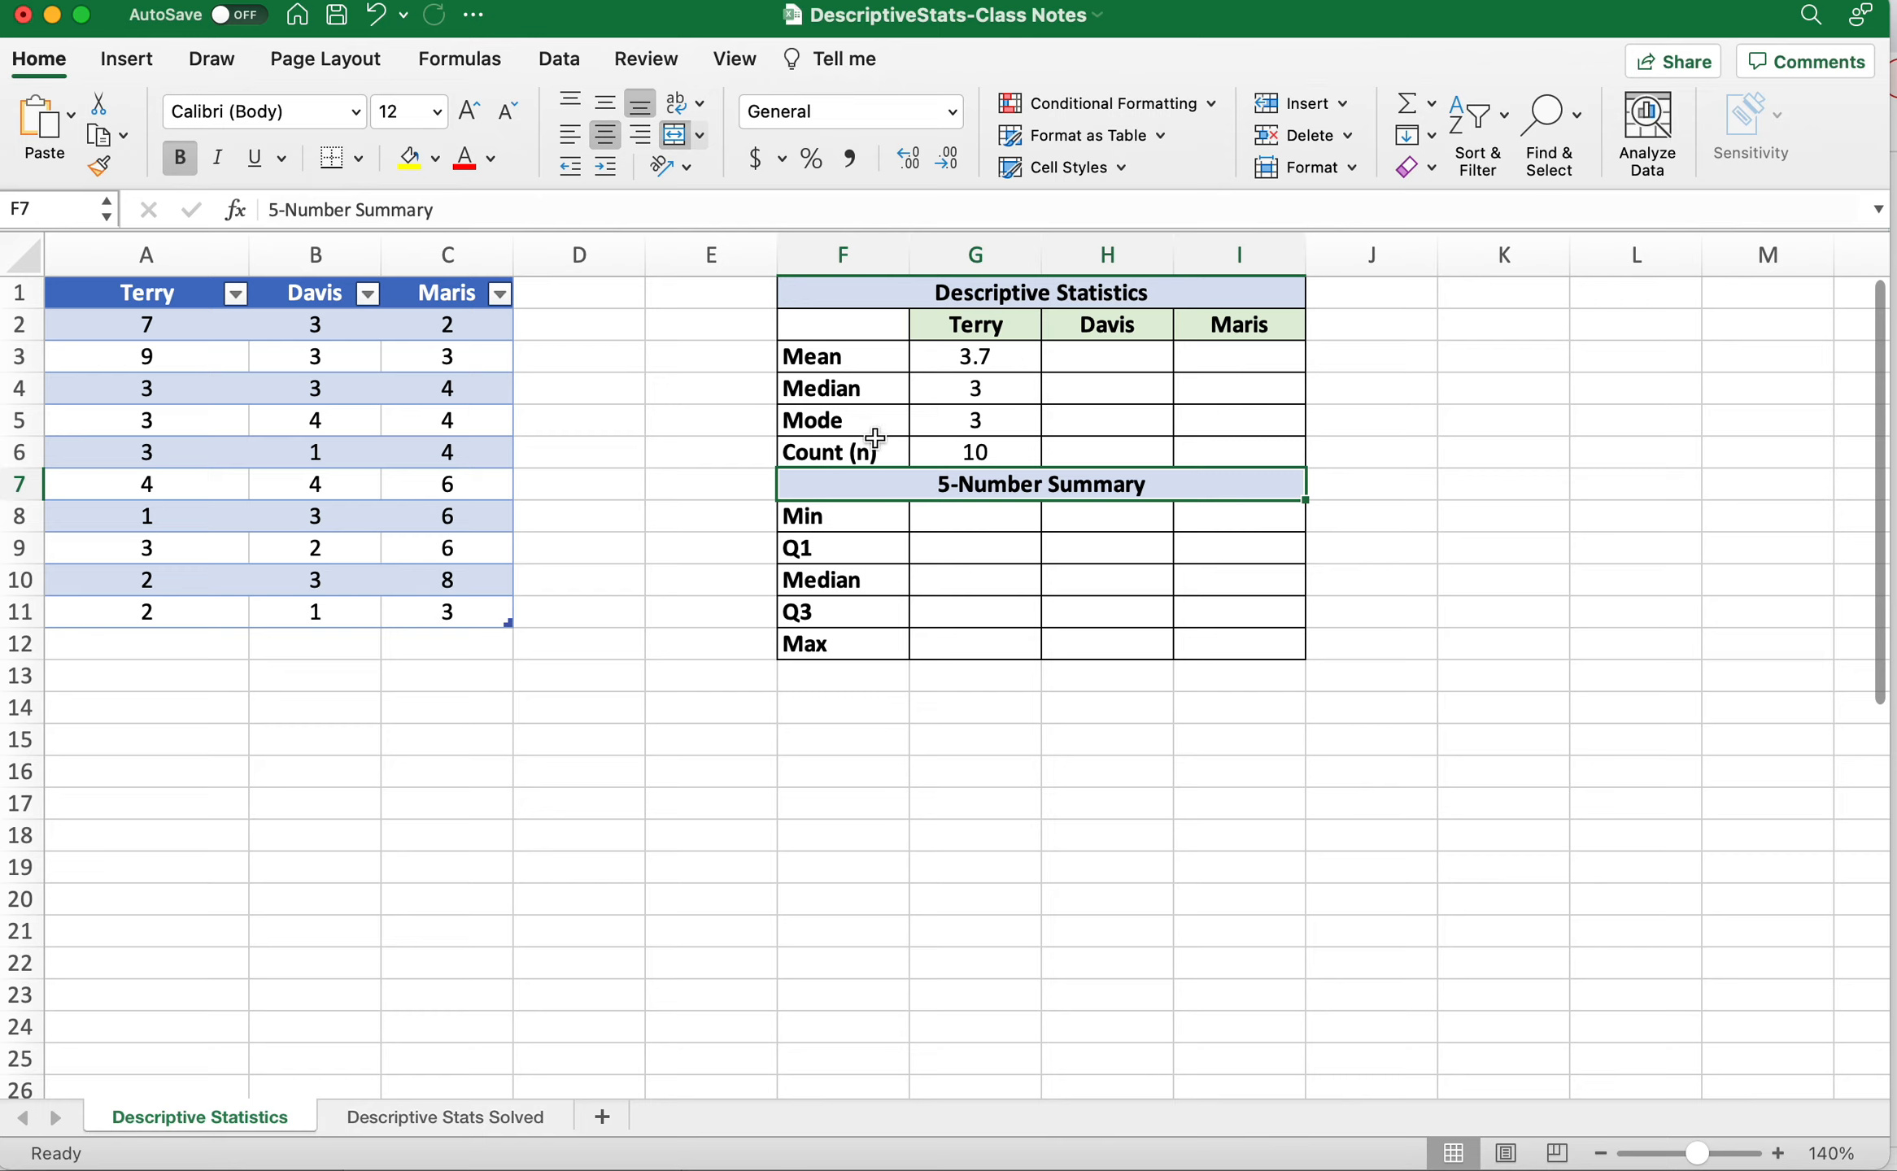
Fill the mean, median, mode and count formulas in G3:G6 across to columns H and I.
{"action": "left_click_drag", "start_coordinate": [1018, 358], "coordinate": [1016, 445]}
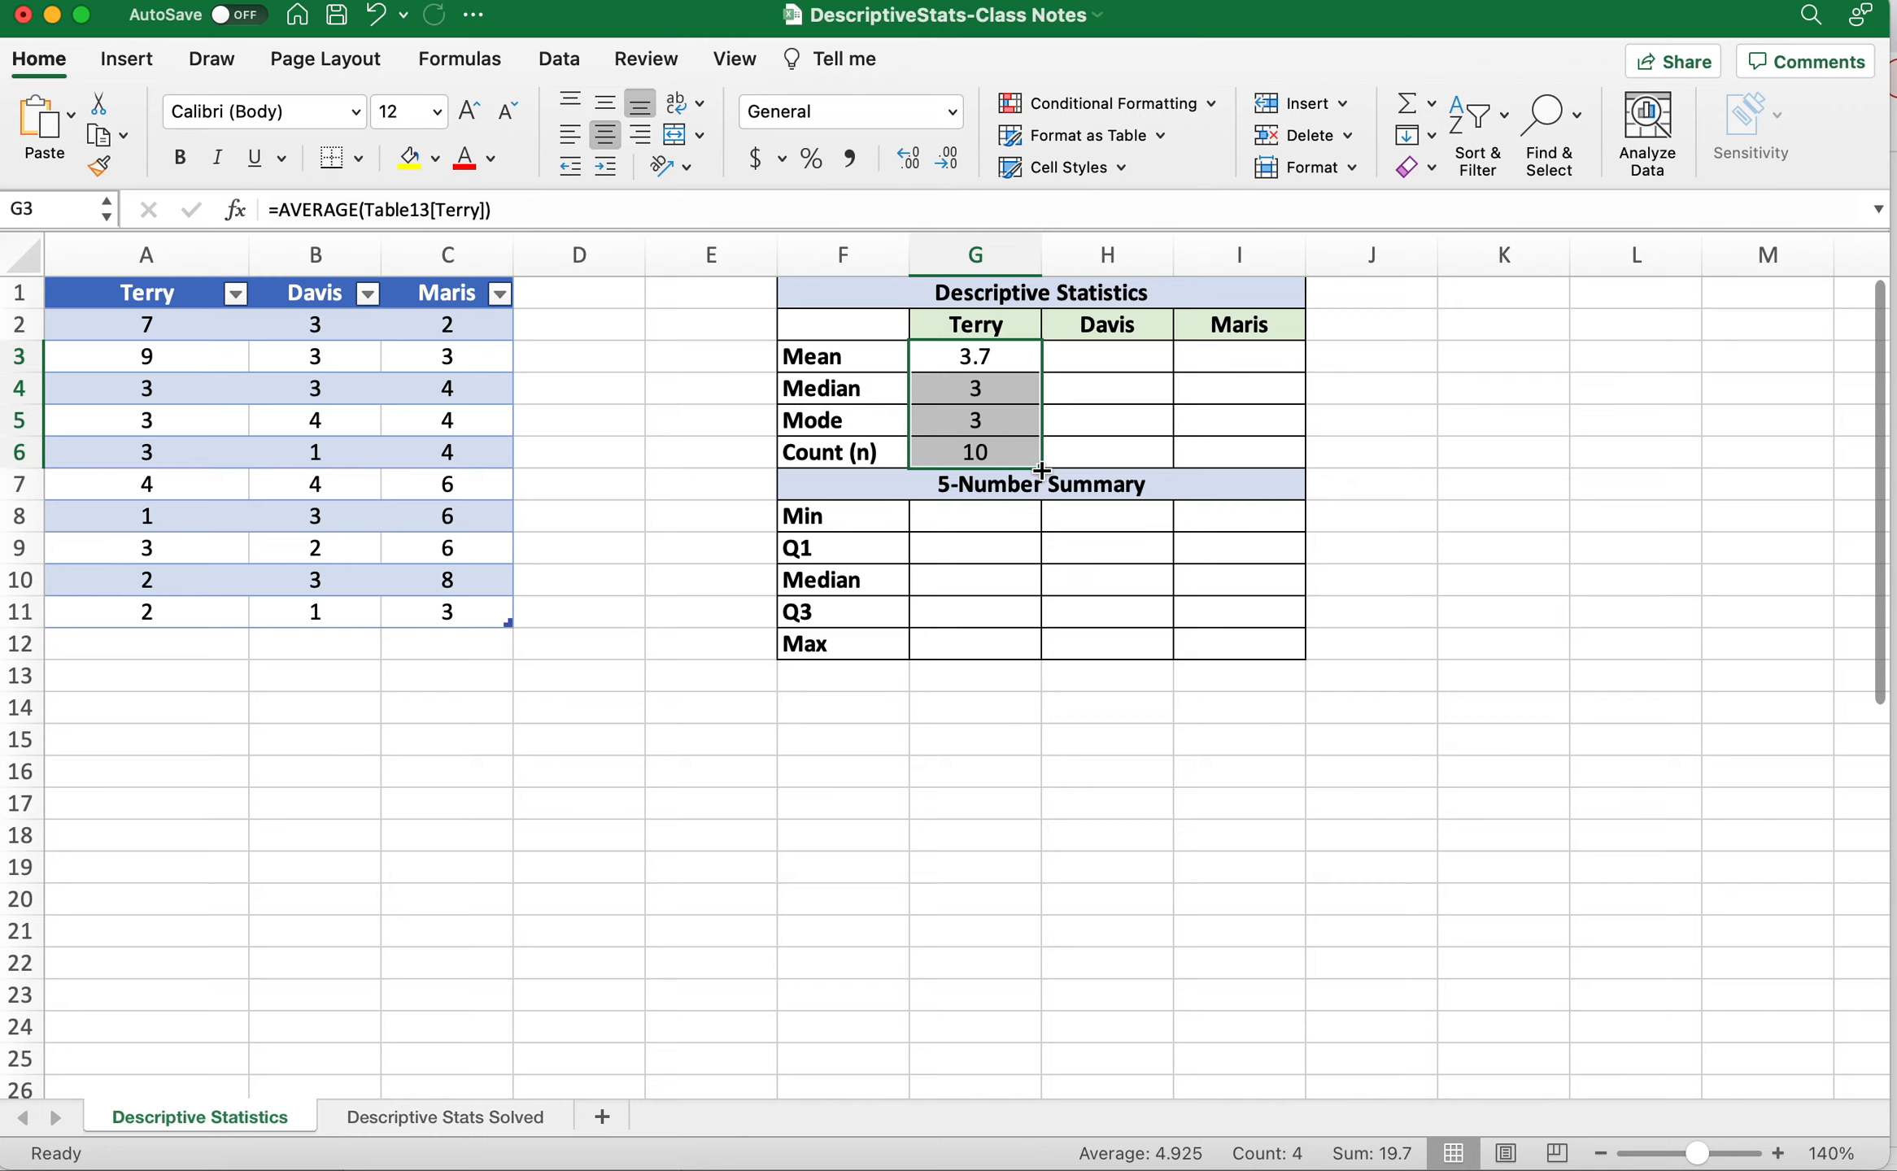
{"action": "left_click_drag", "start_coordinate": [1041, 470], "coordinate": [1290, 467]}
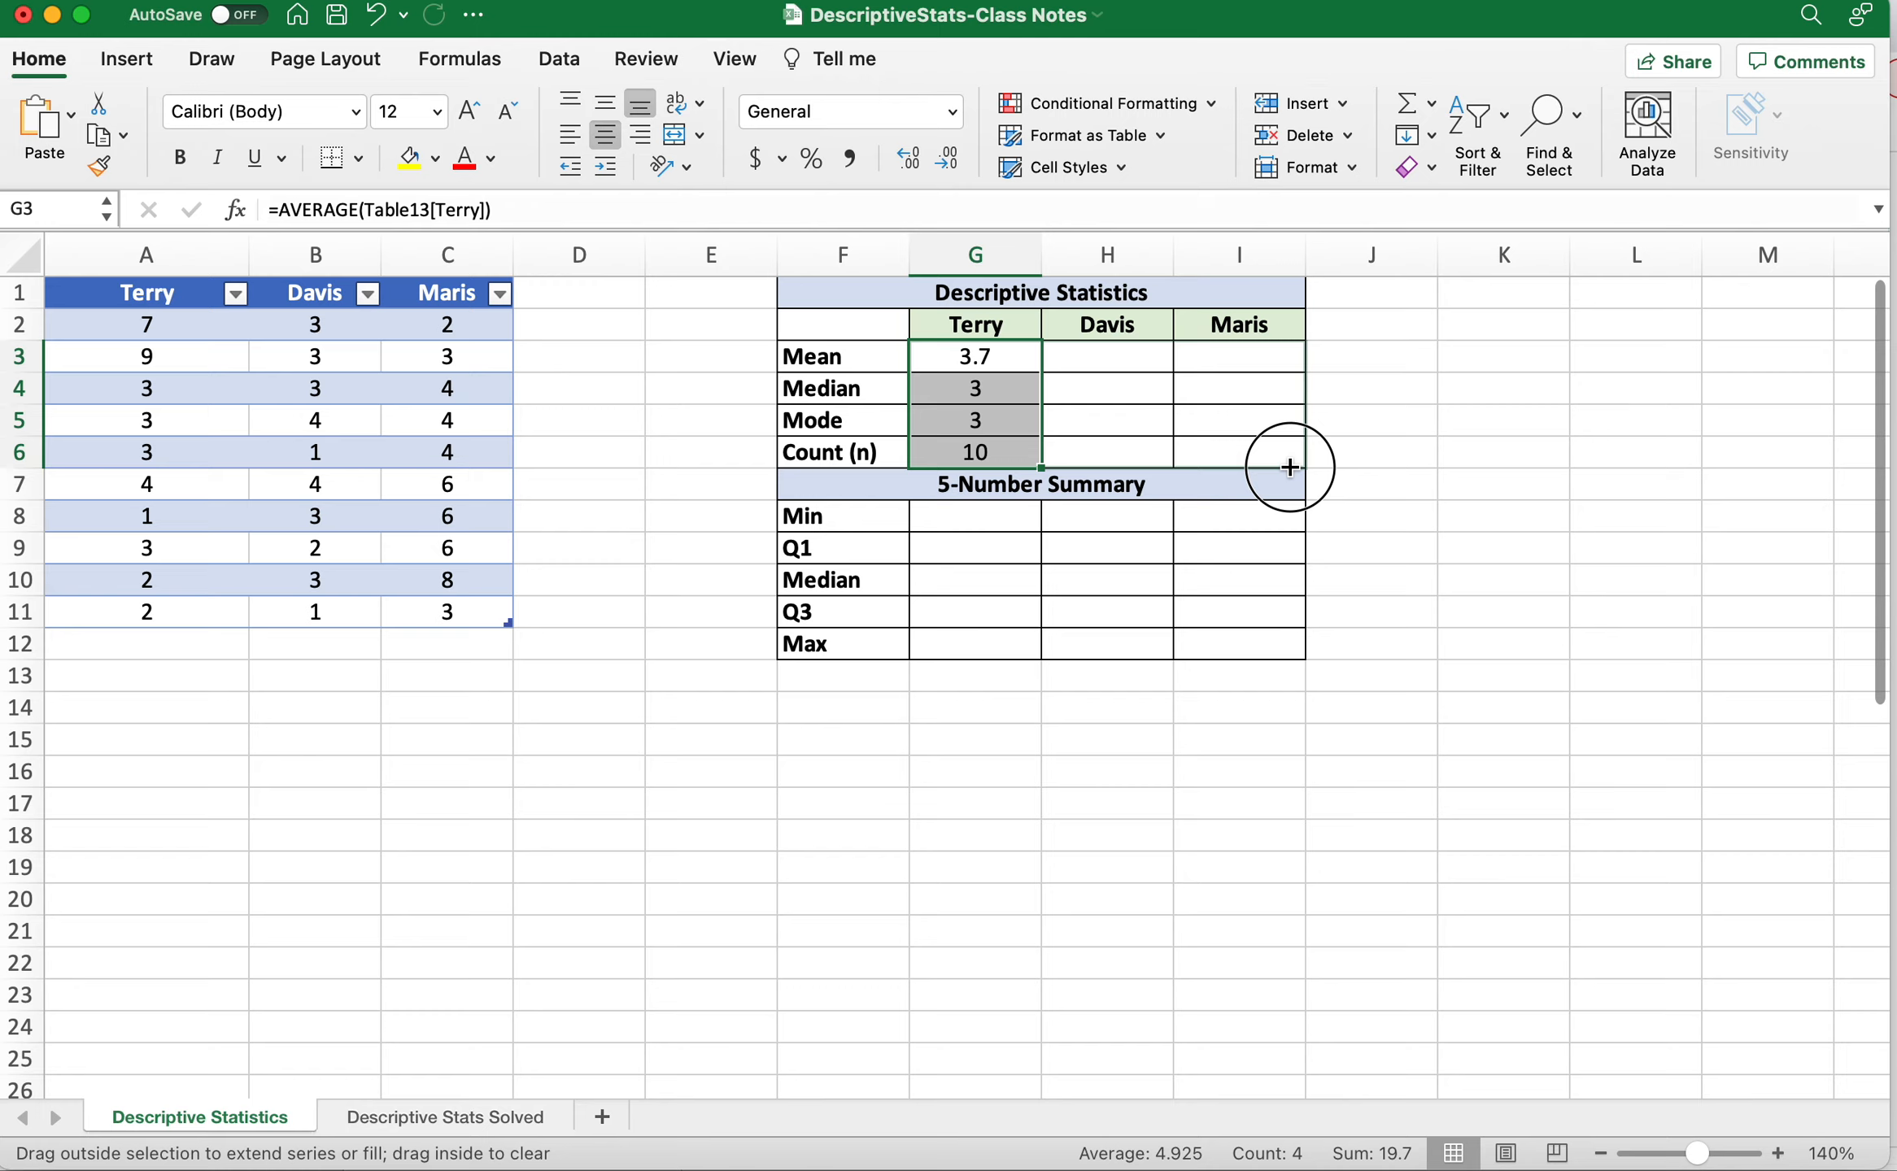
{"action": "left_click_drag", "start_coordinate": [1290, 467], "coordinate": [1242, 458]}
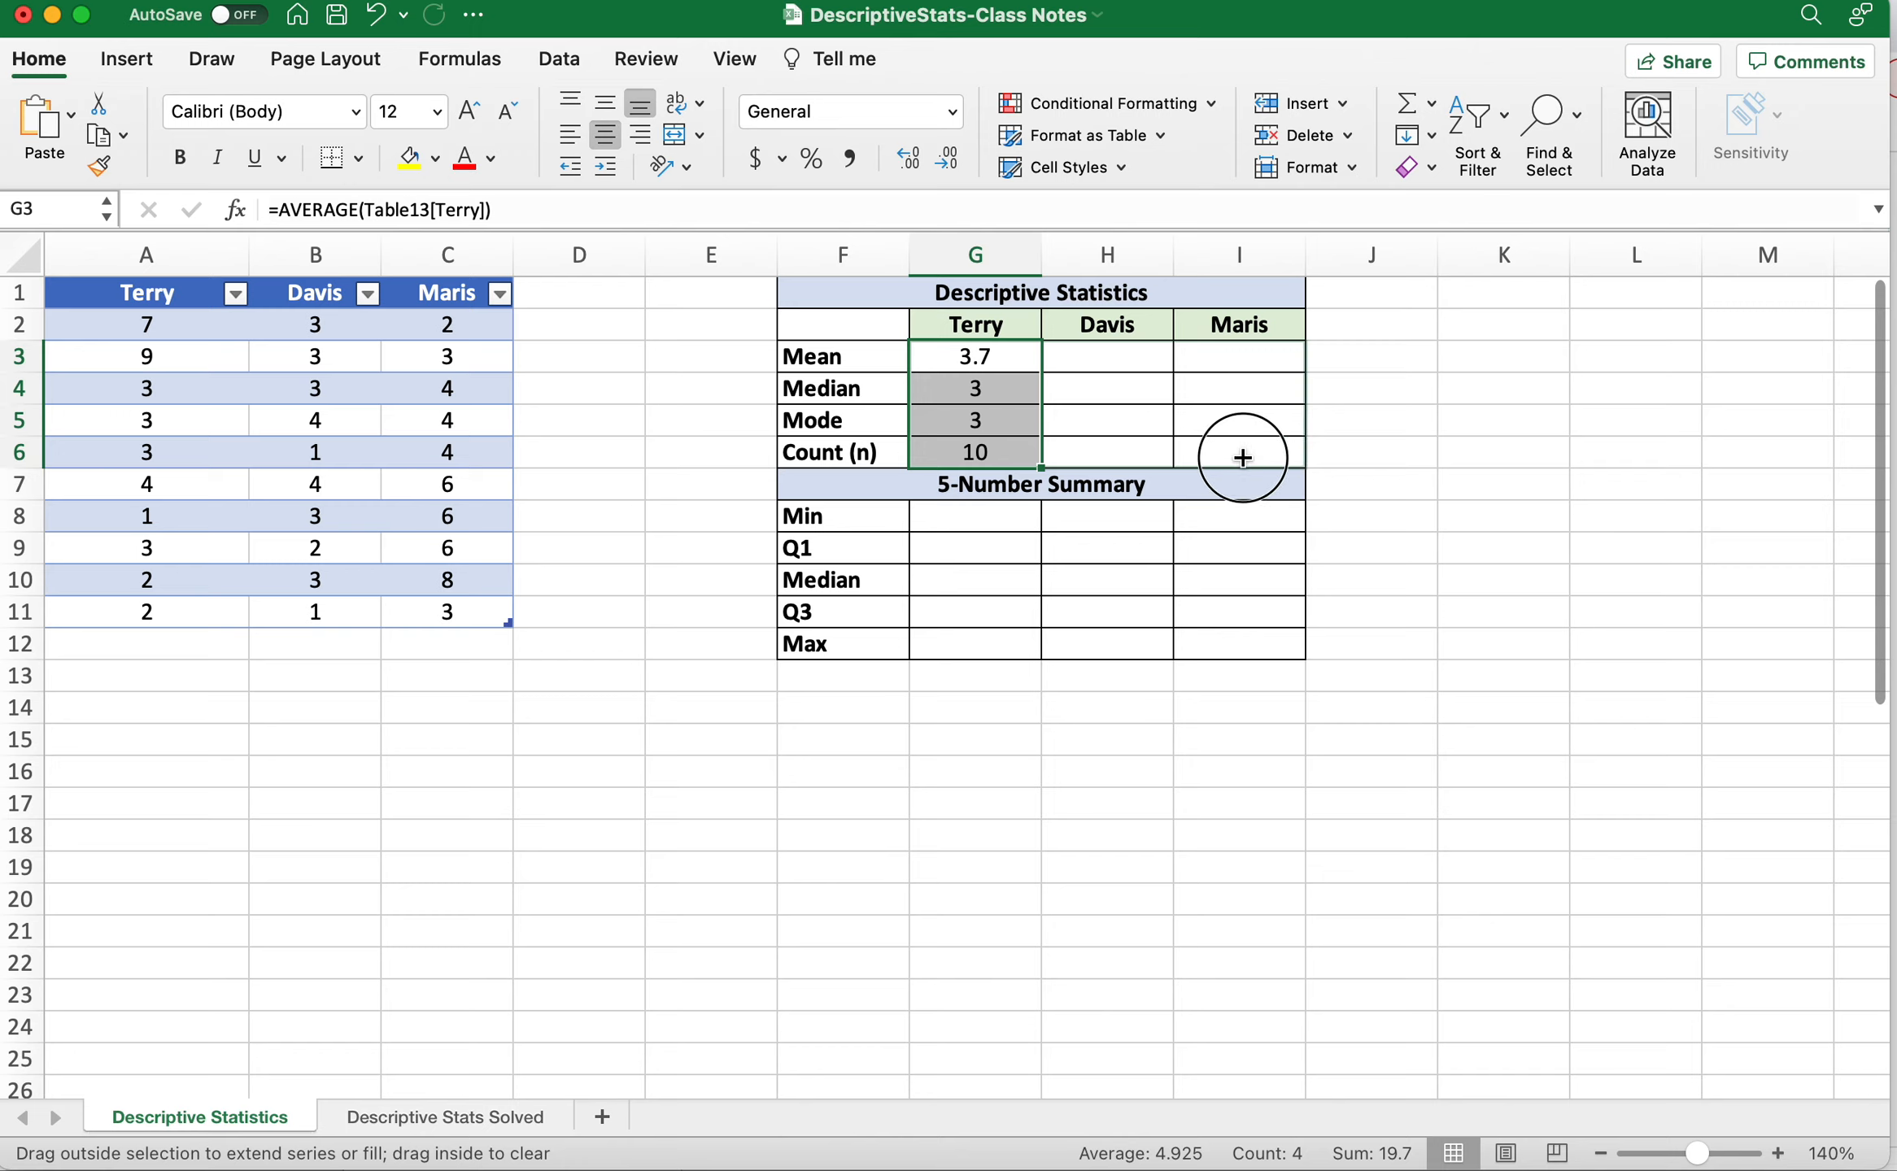
{"action": "left_click_drag", "start_coordinate": [1242, 458], "coordinate": [1242, 459]}
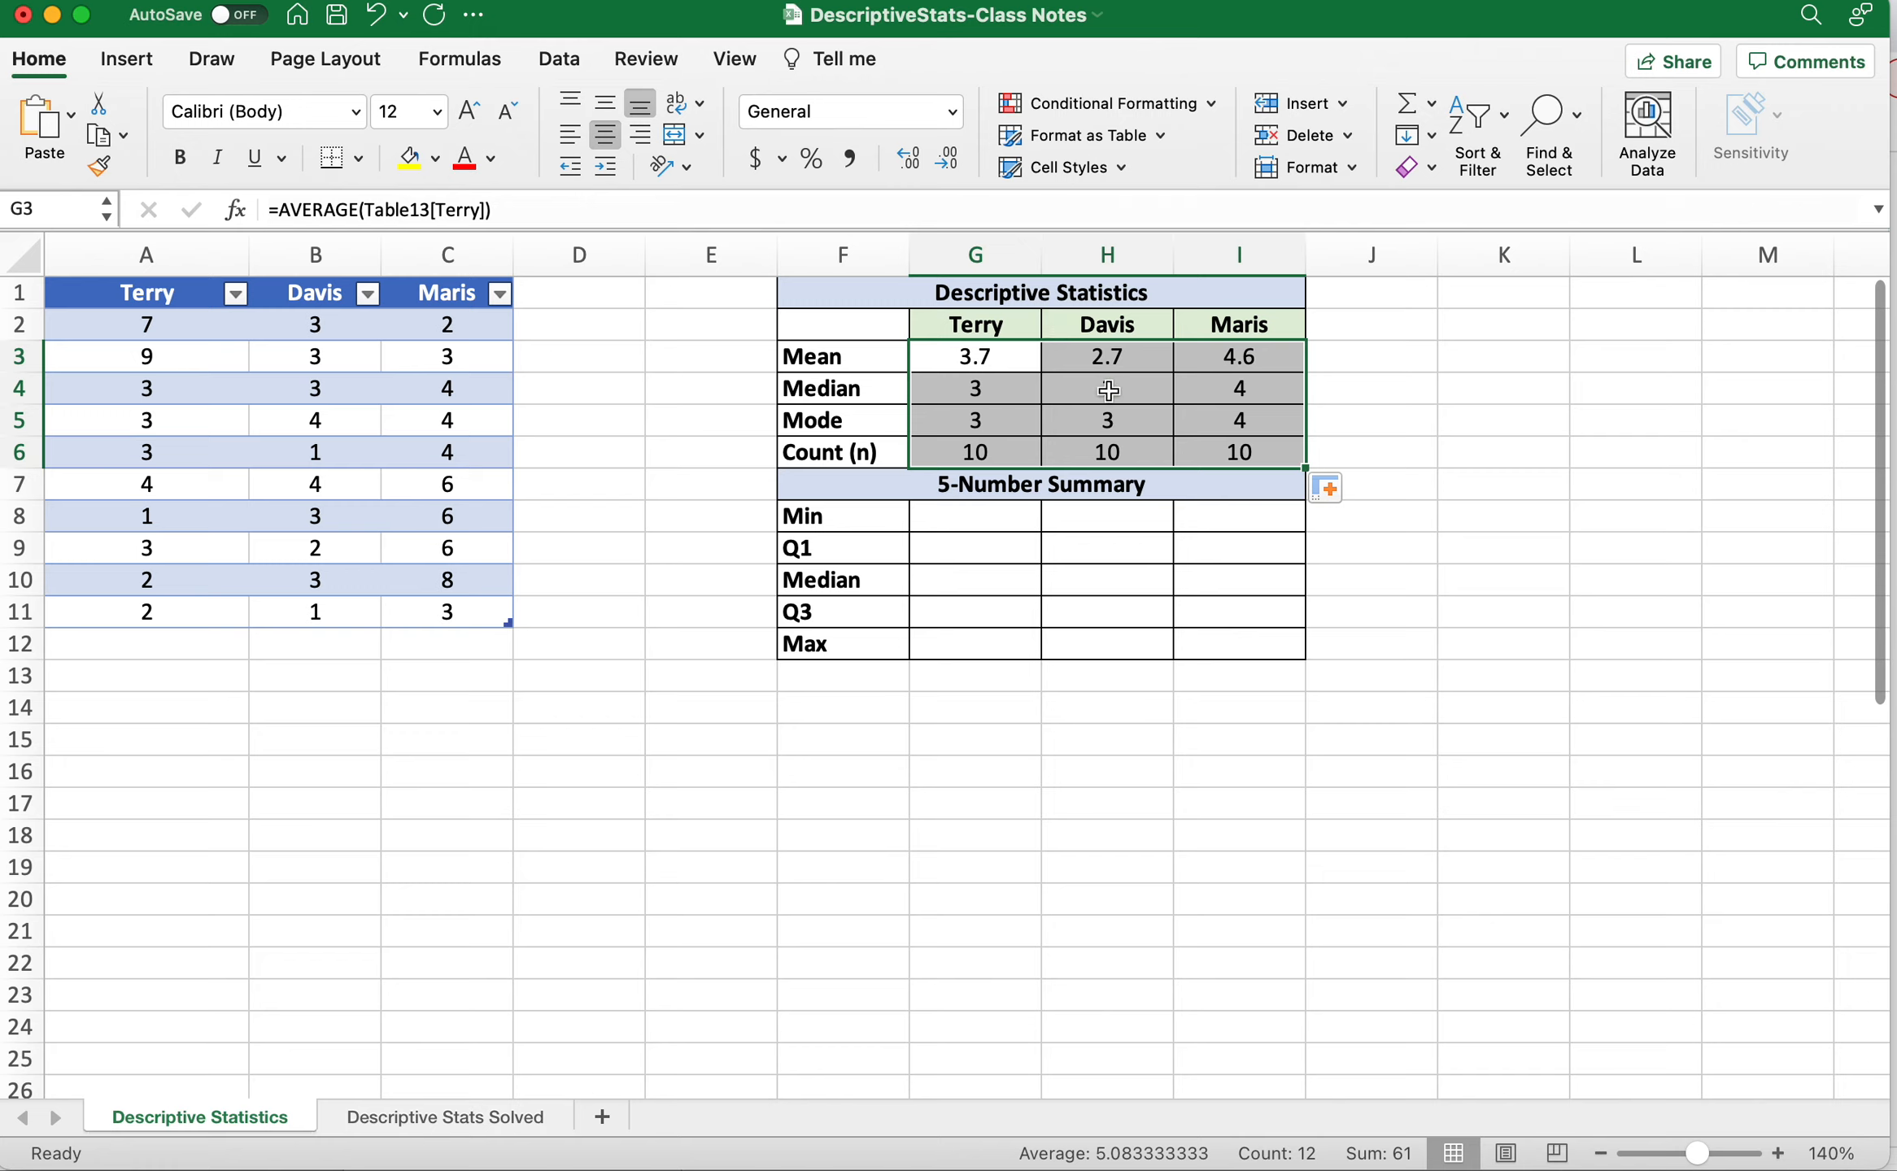
Calculate the minimum of A2:A11 in cell G8 with the MIN function.
{"action": "left_click", "coordinate": [997, 523]}
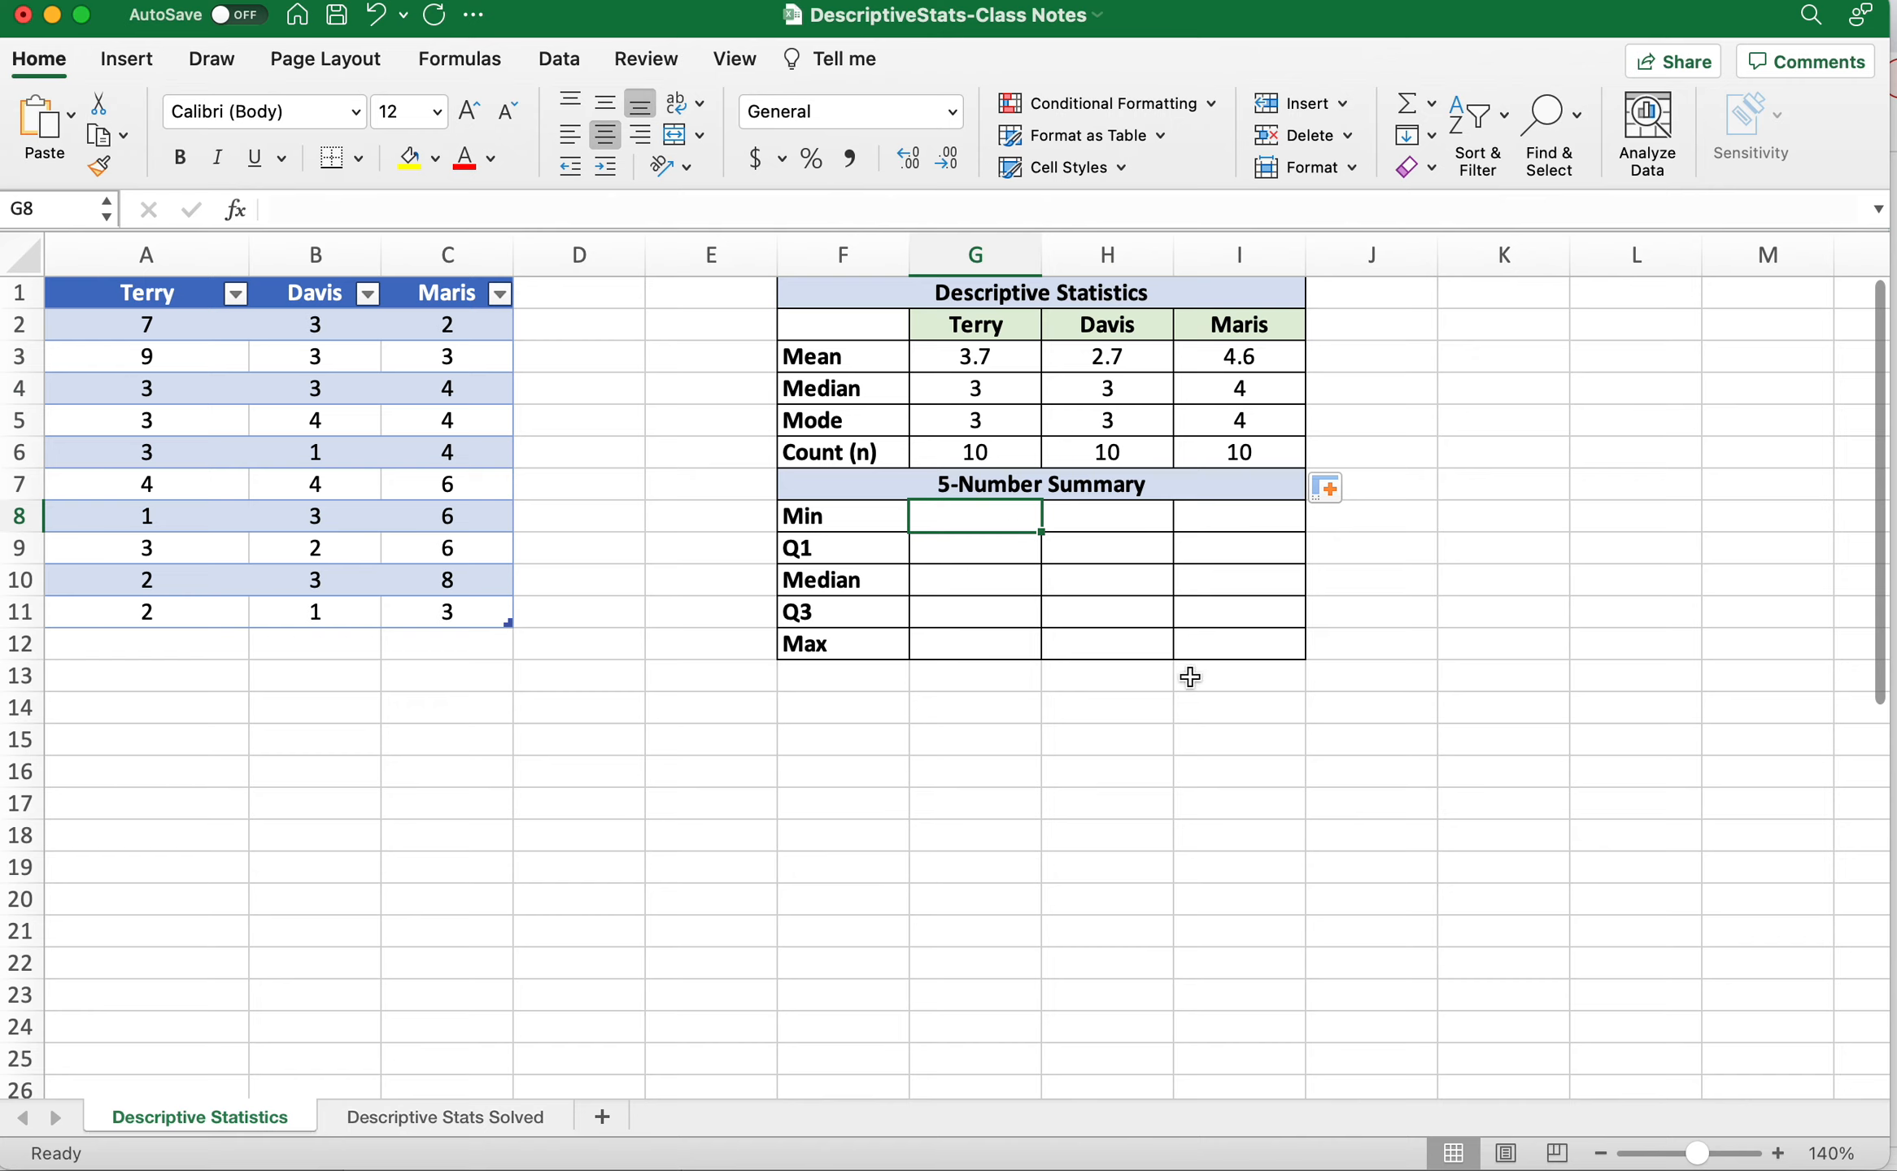
{"action": "type", "text": "=min"}
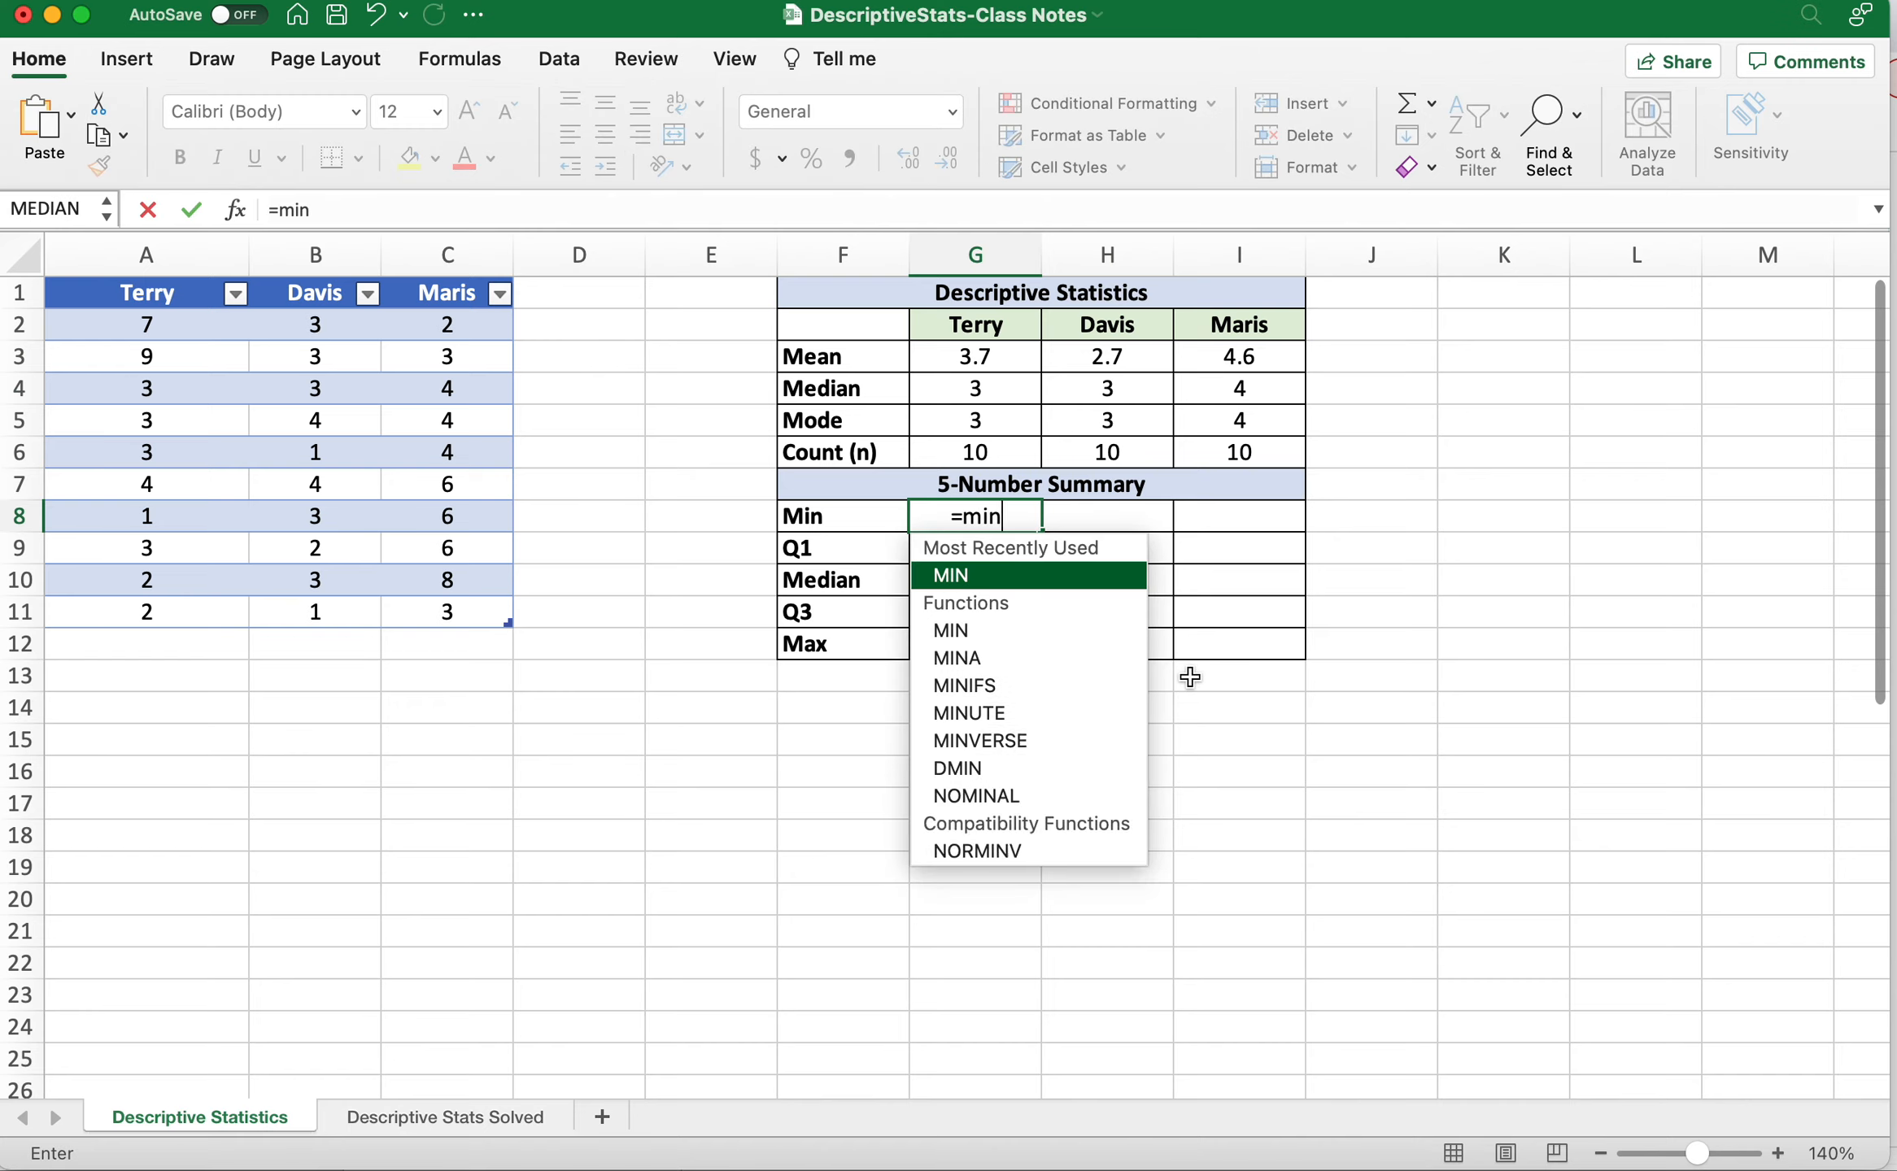
{"action": "key", "text": "Tab"}
{"action": "left_click", "coordinate": [142, 325]}
{"action": "left_click_drag", "start_coordinate": [142, 324], "coordinate": [157, 609]}
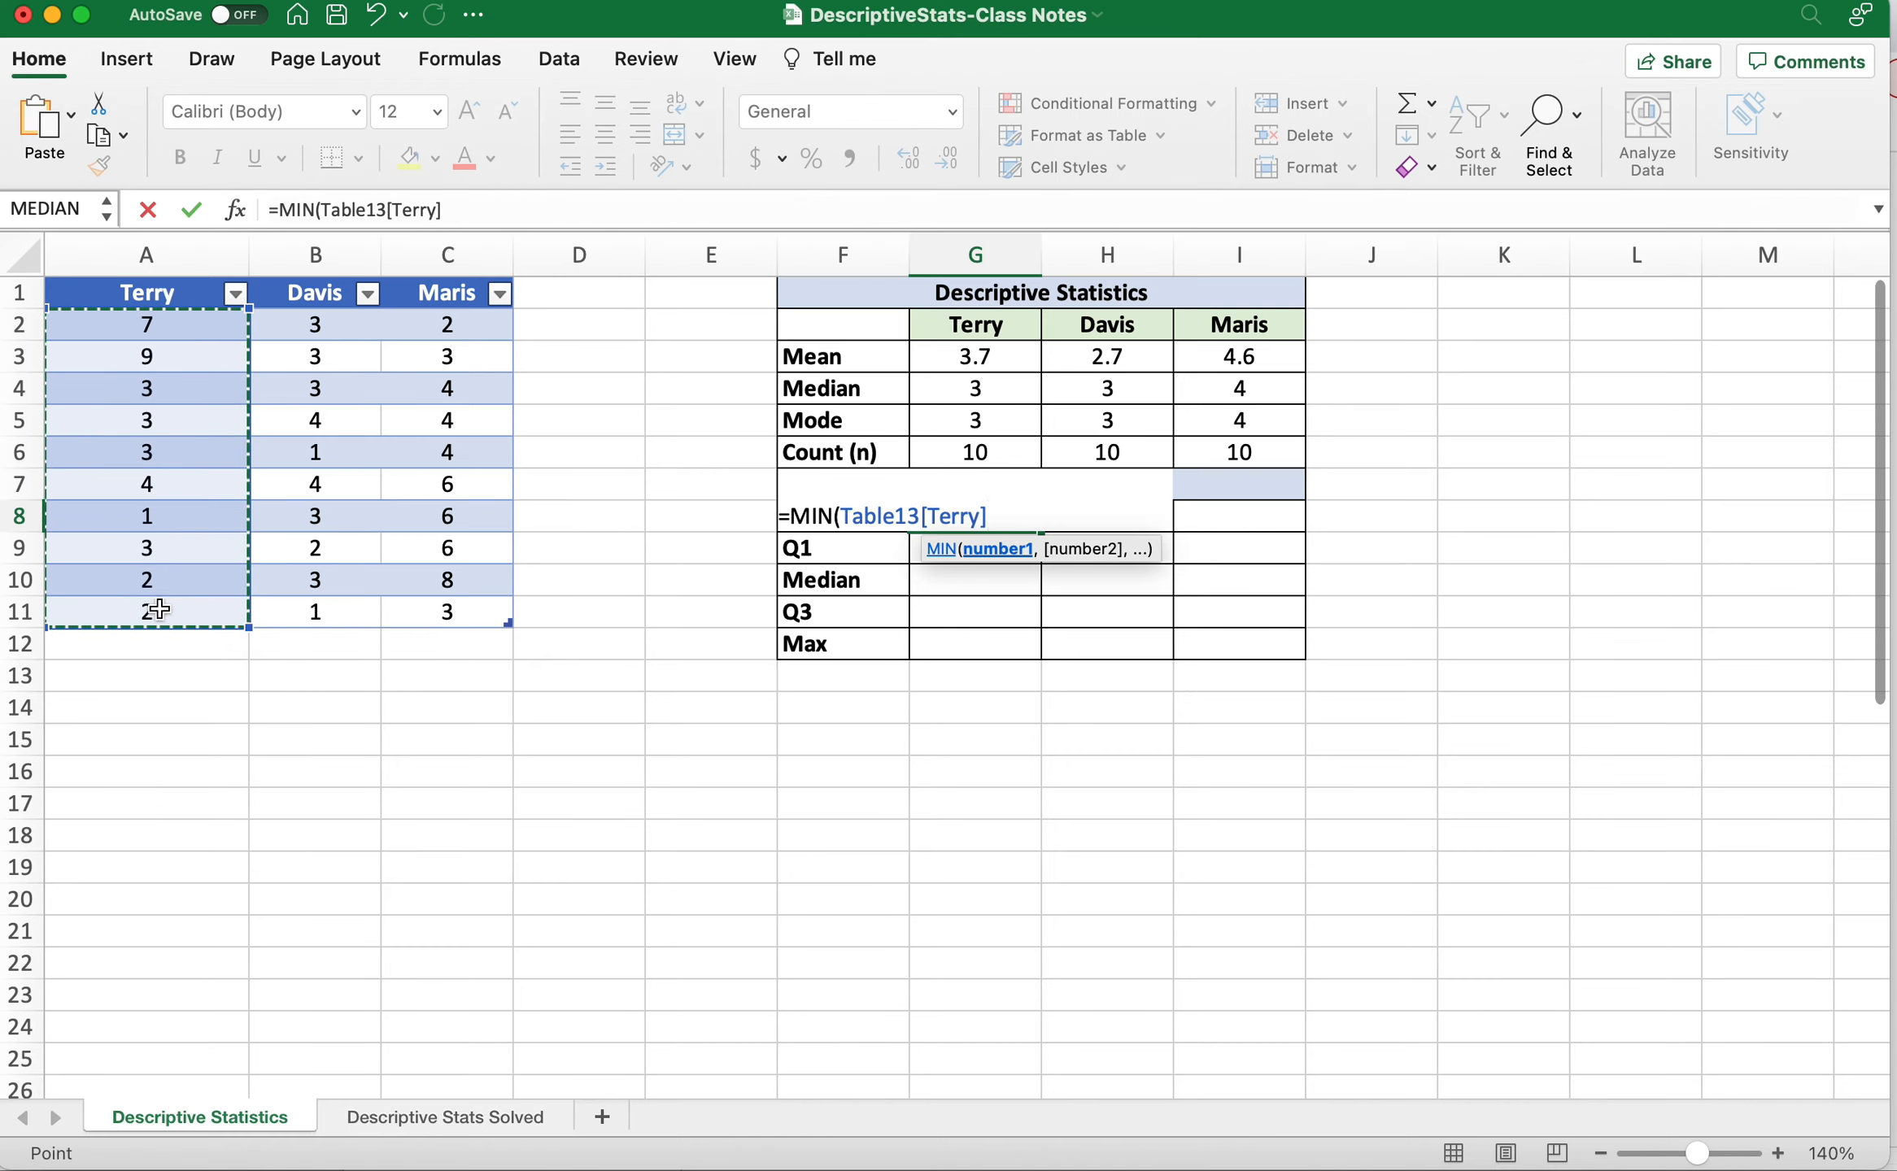
{"action": "type", "text": ")"}
{"action": "key", "text": "Return"}
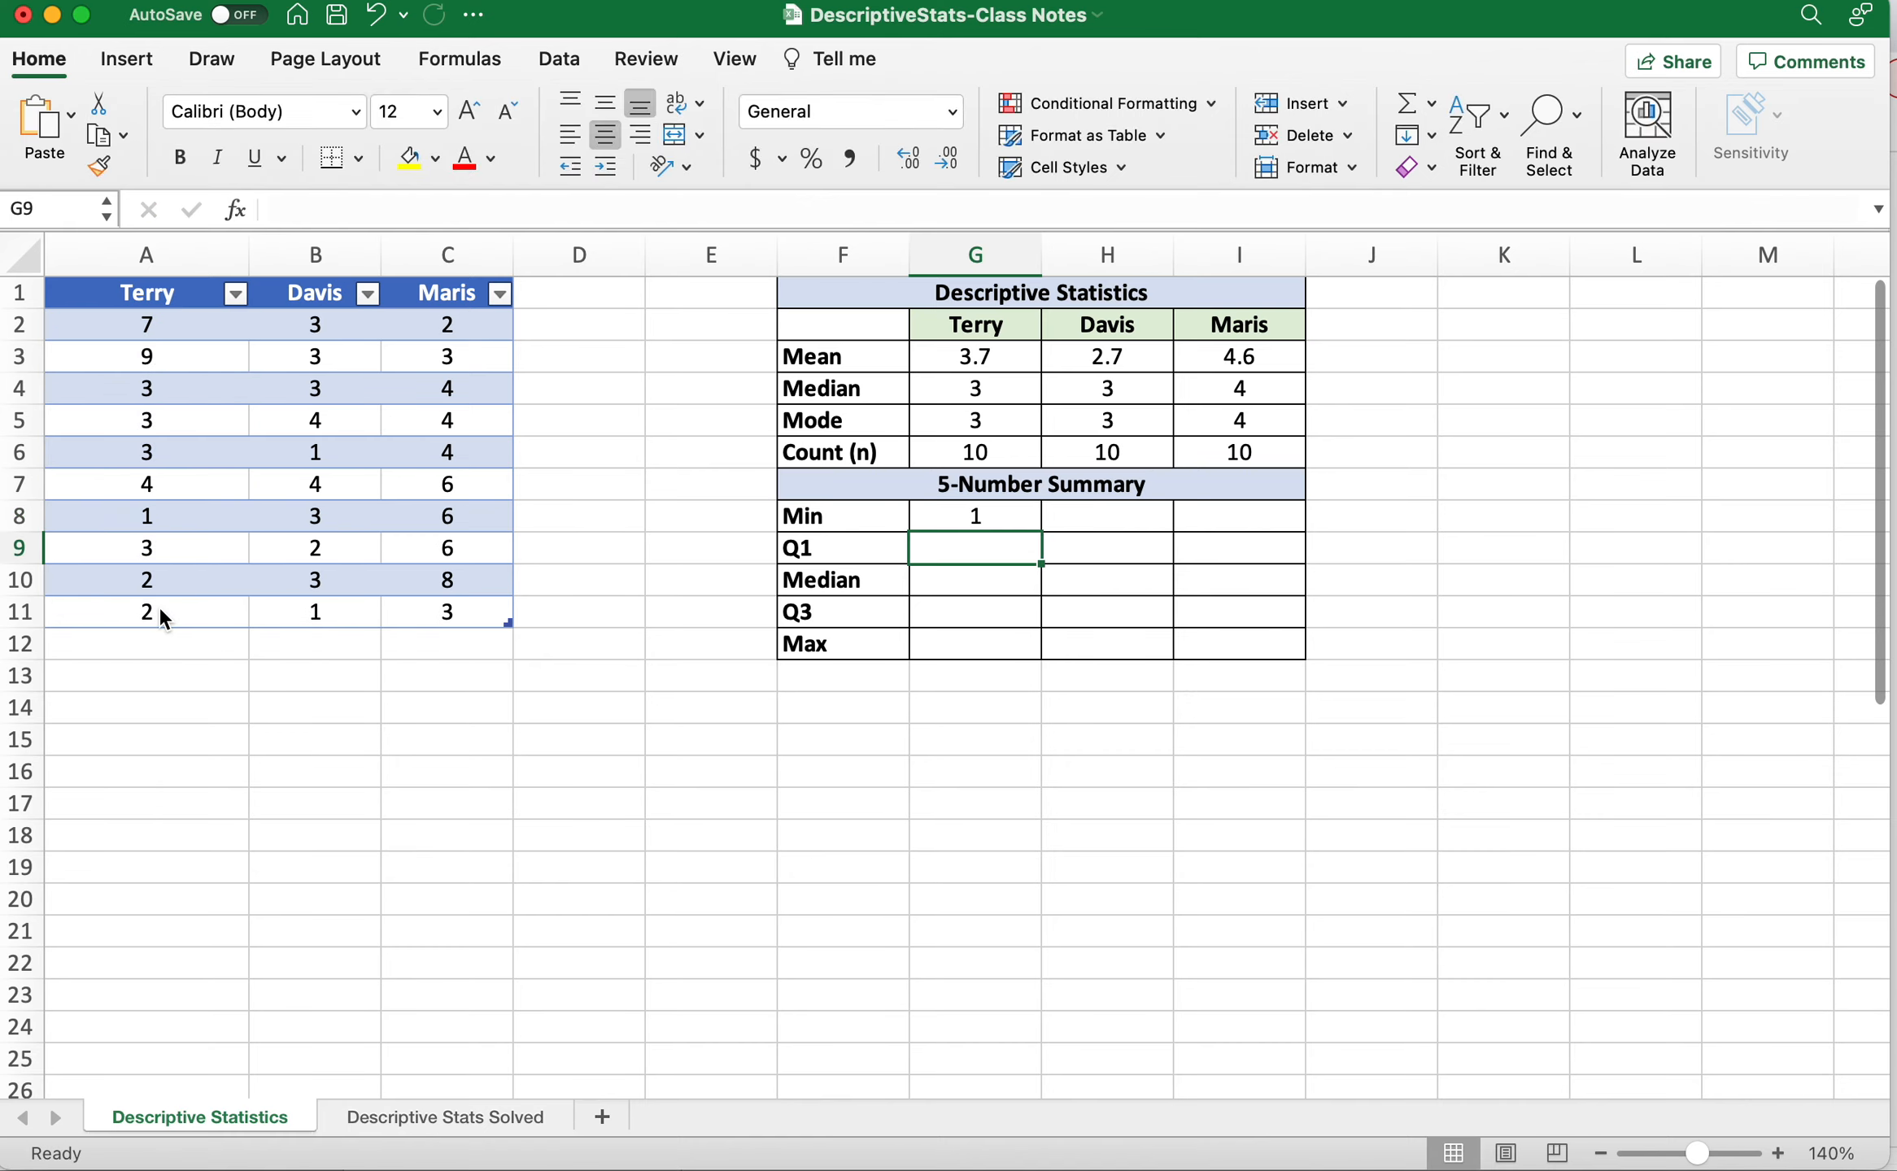
{"action": "type", "text": "="}
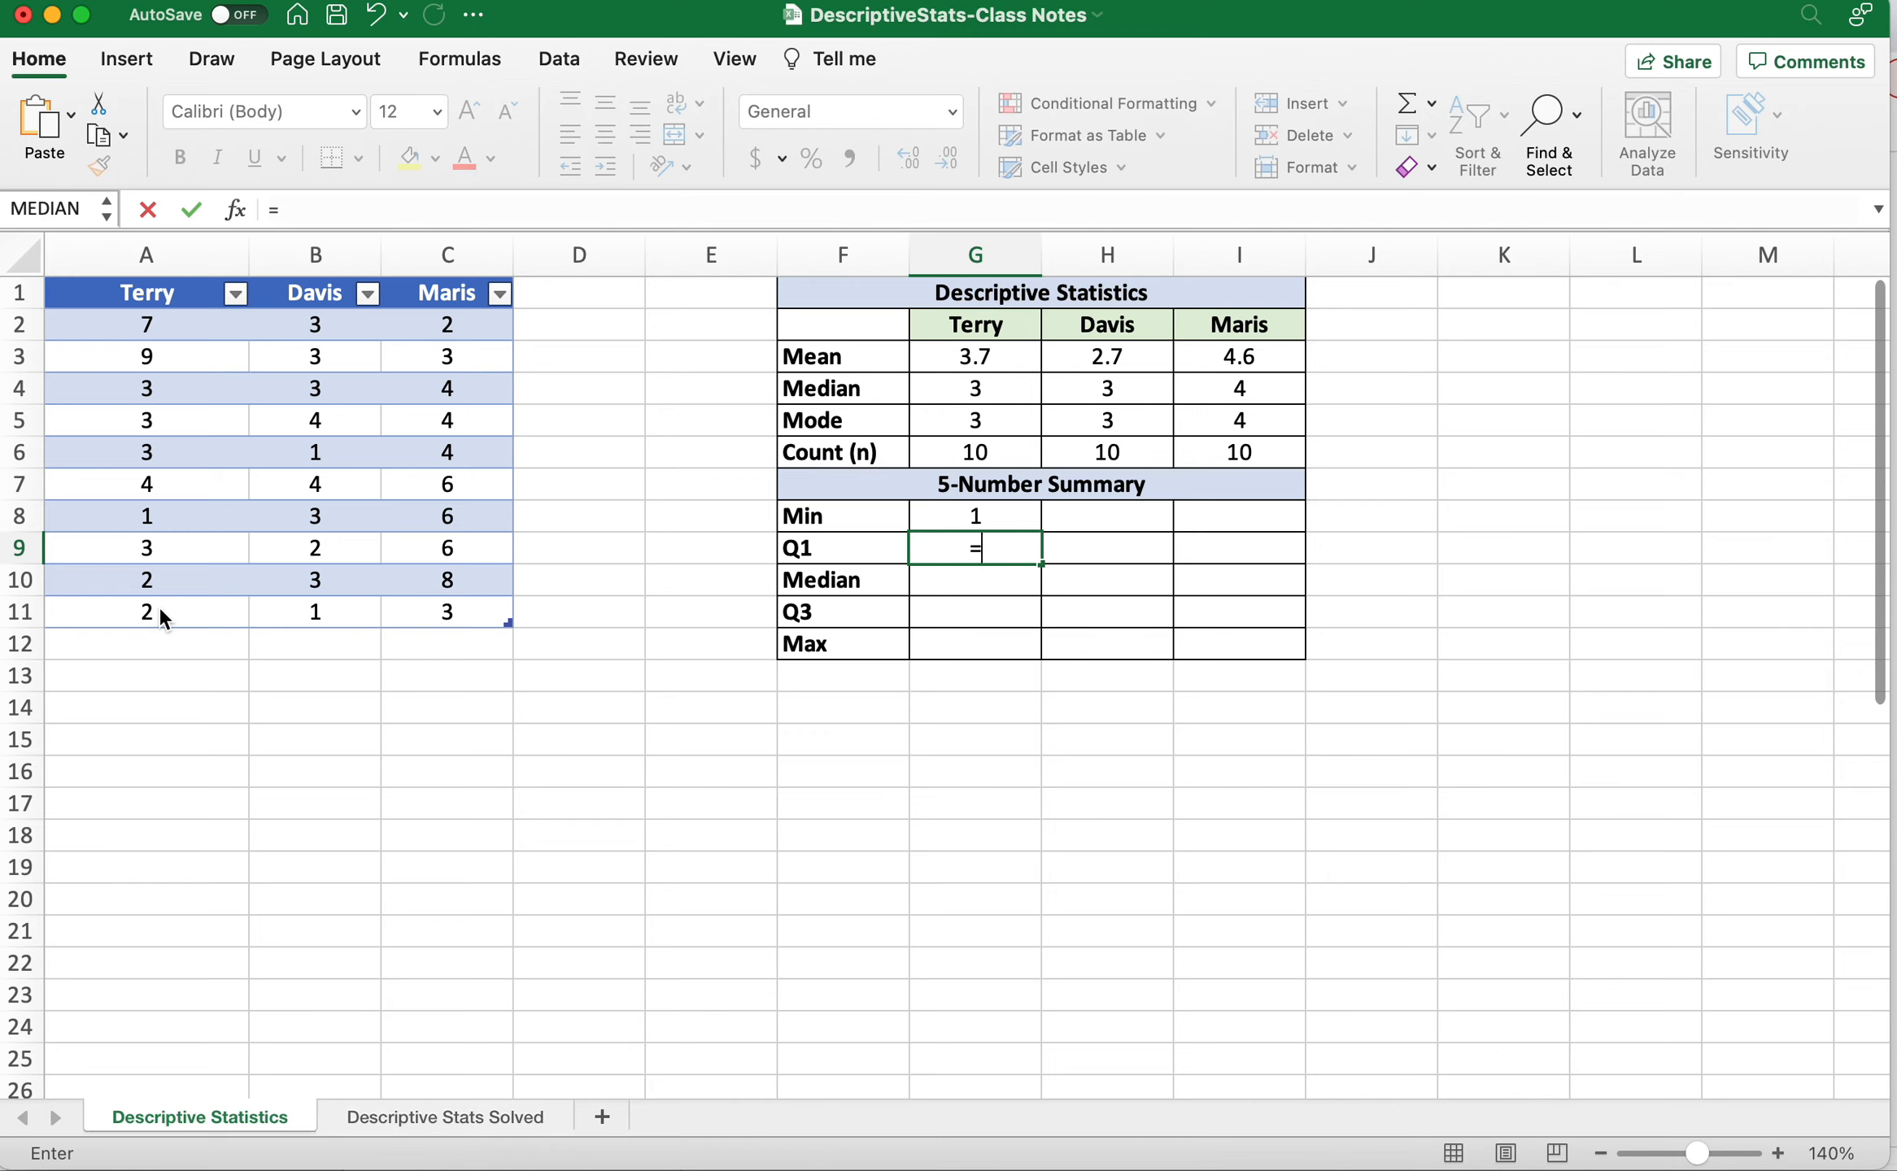
{"action": "type", "text": "quar"}
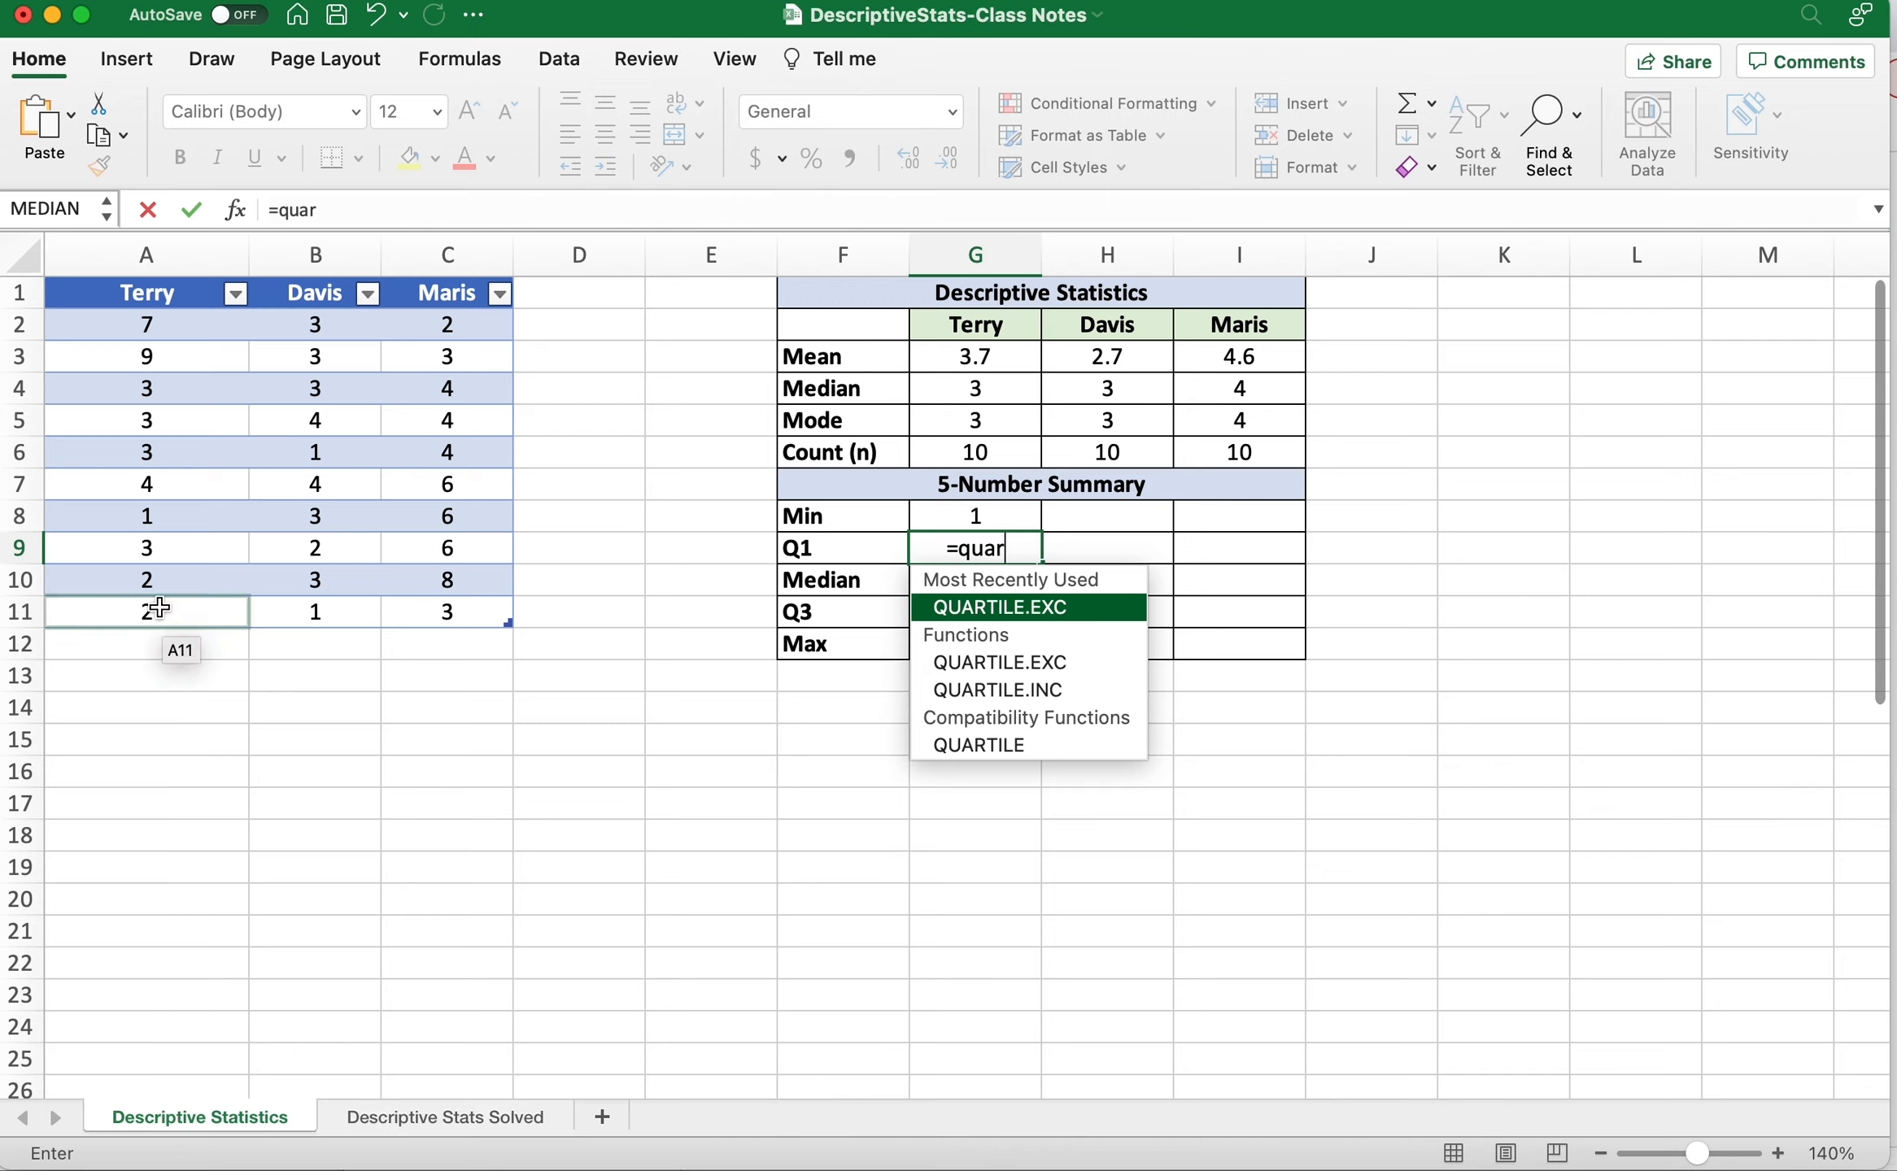
{"action": "double_click", "coordinate": [1023, 626]}
{"action": "left_click_drag", "start_coordinate": [74, 324], "coordinate": [101, 599]}
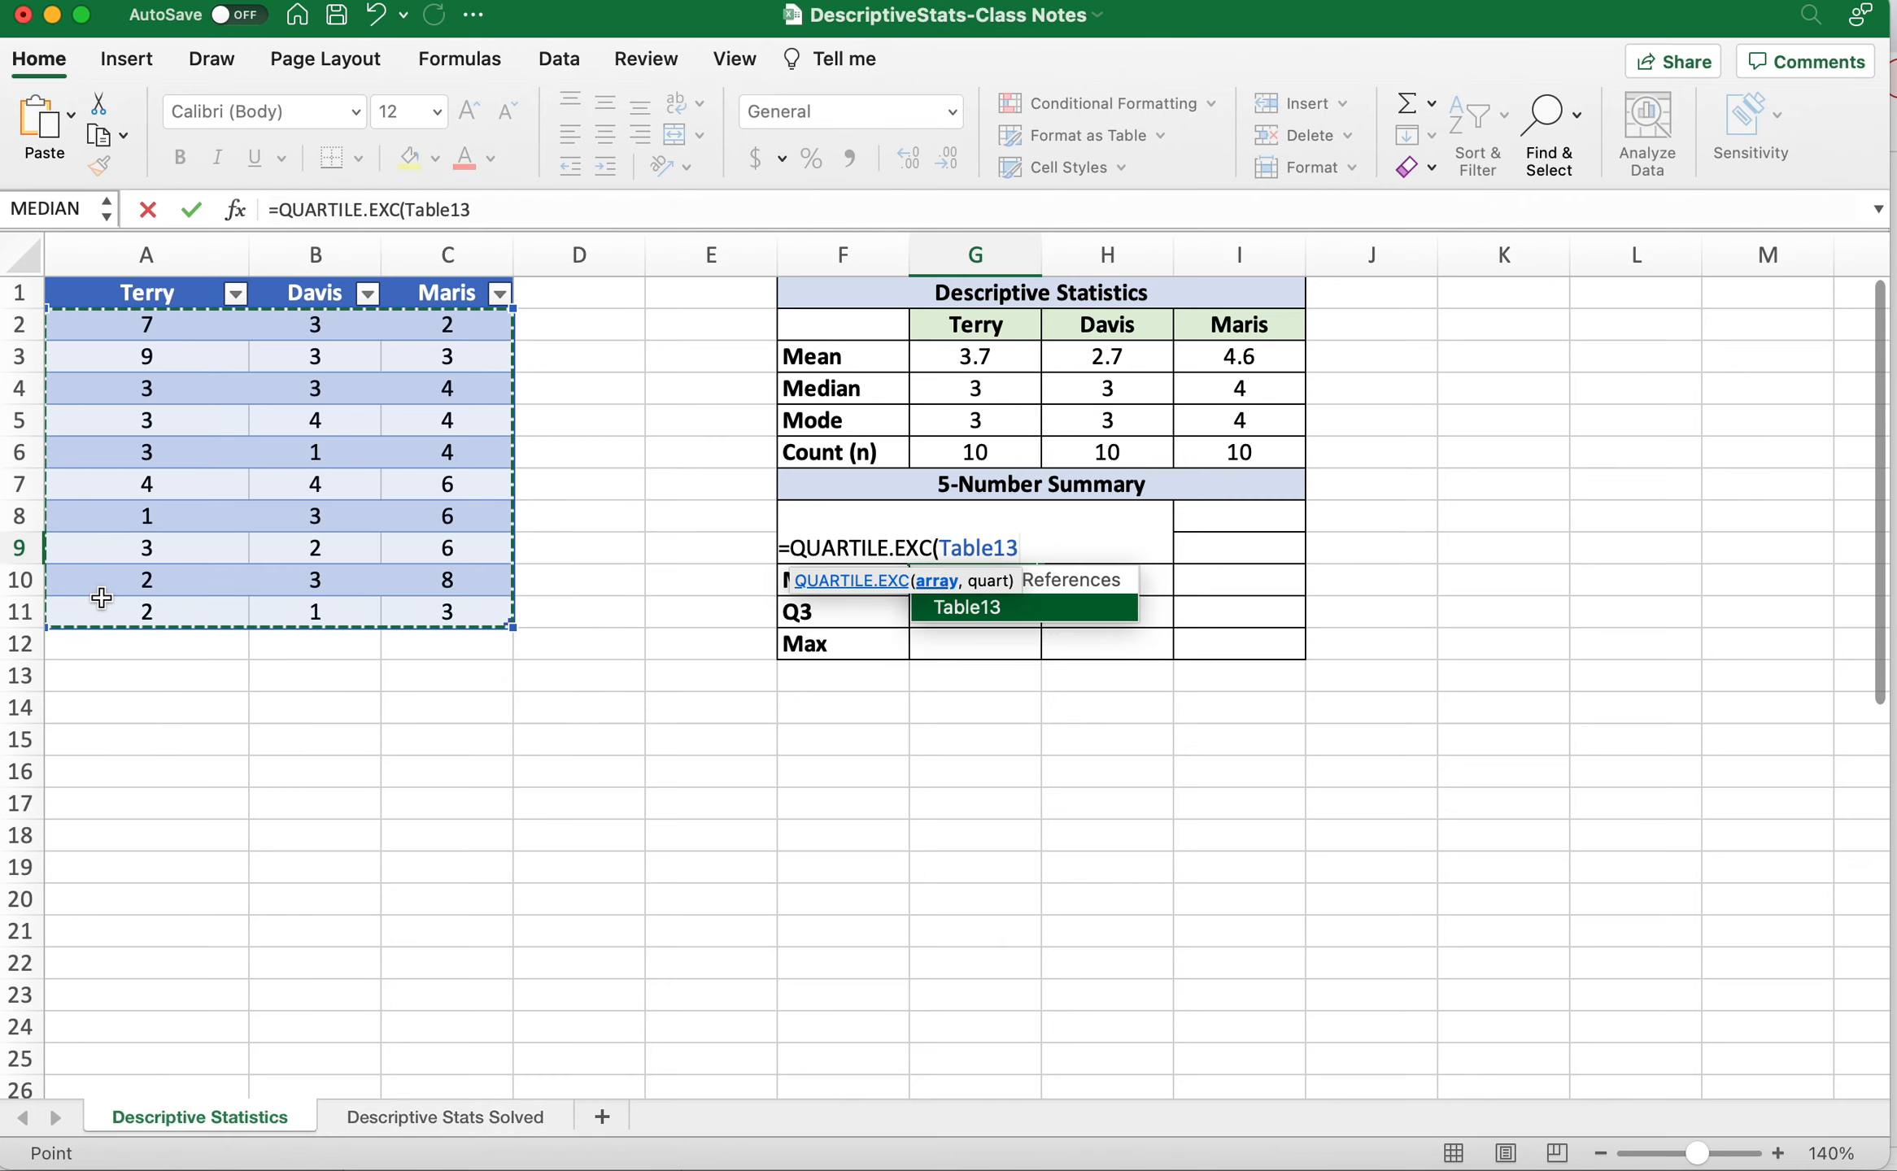
{"action": "left_click_drag", "start_coordinate": [148, 326], "coordinate": [160, 616]}
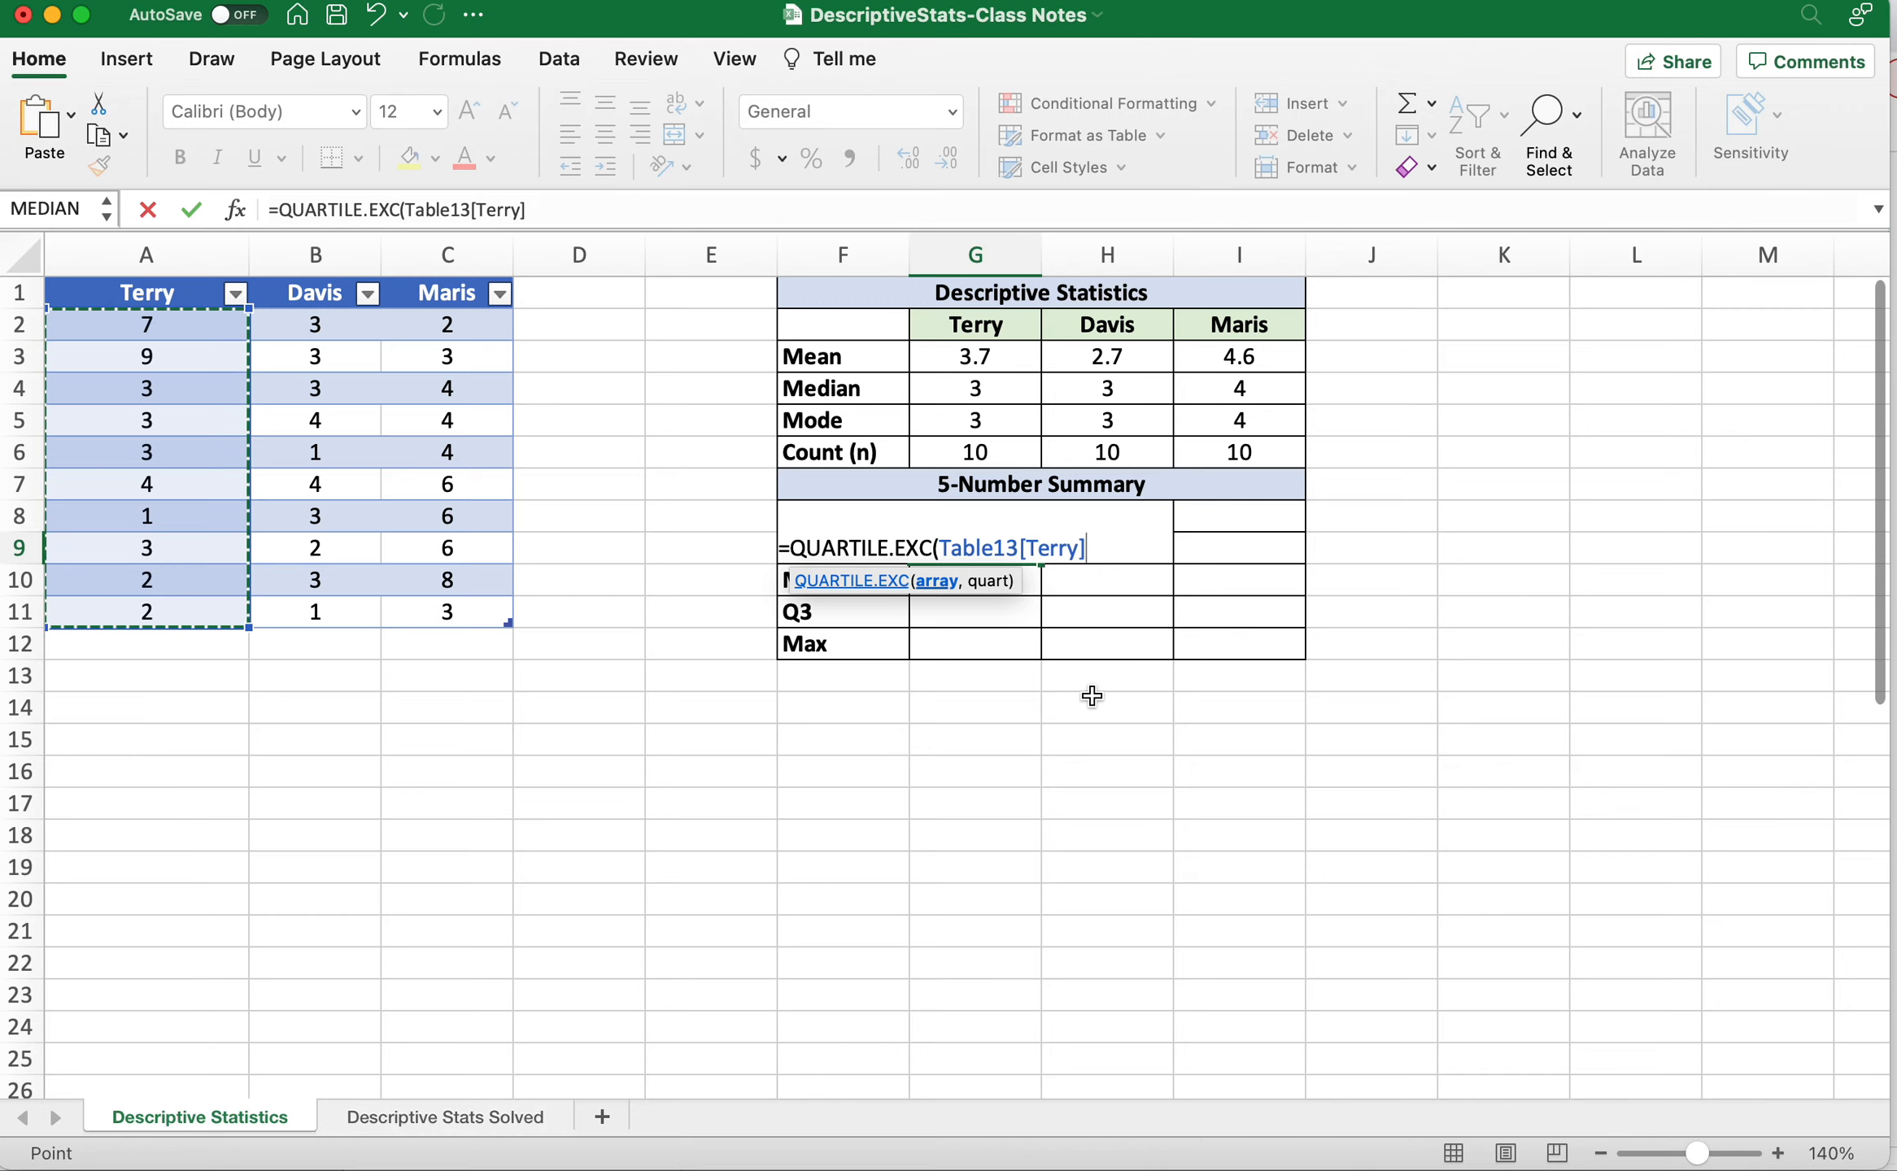
{"action": "type", "text": ")"}
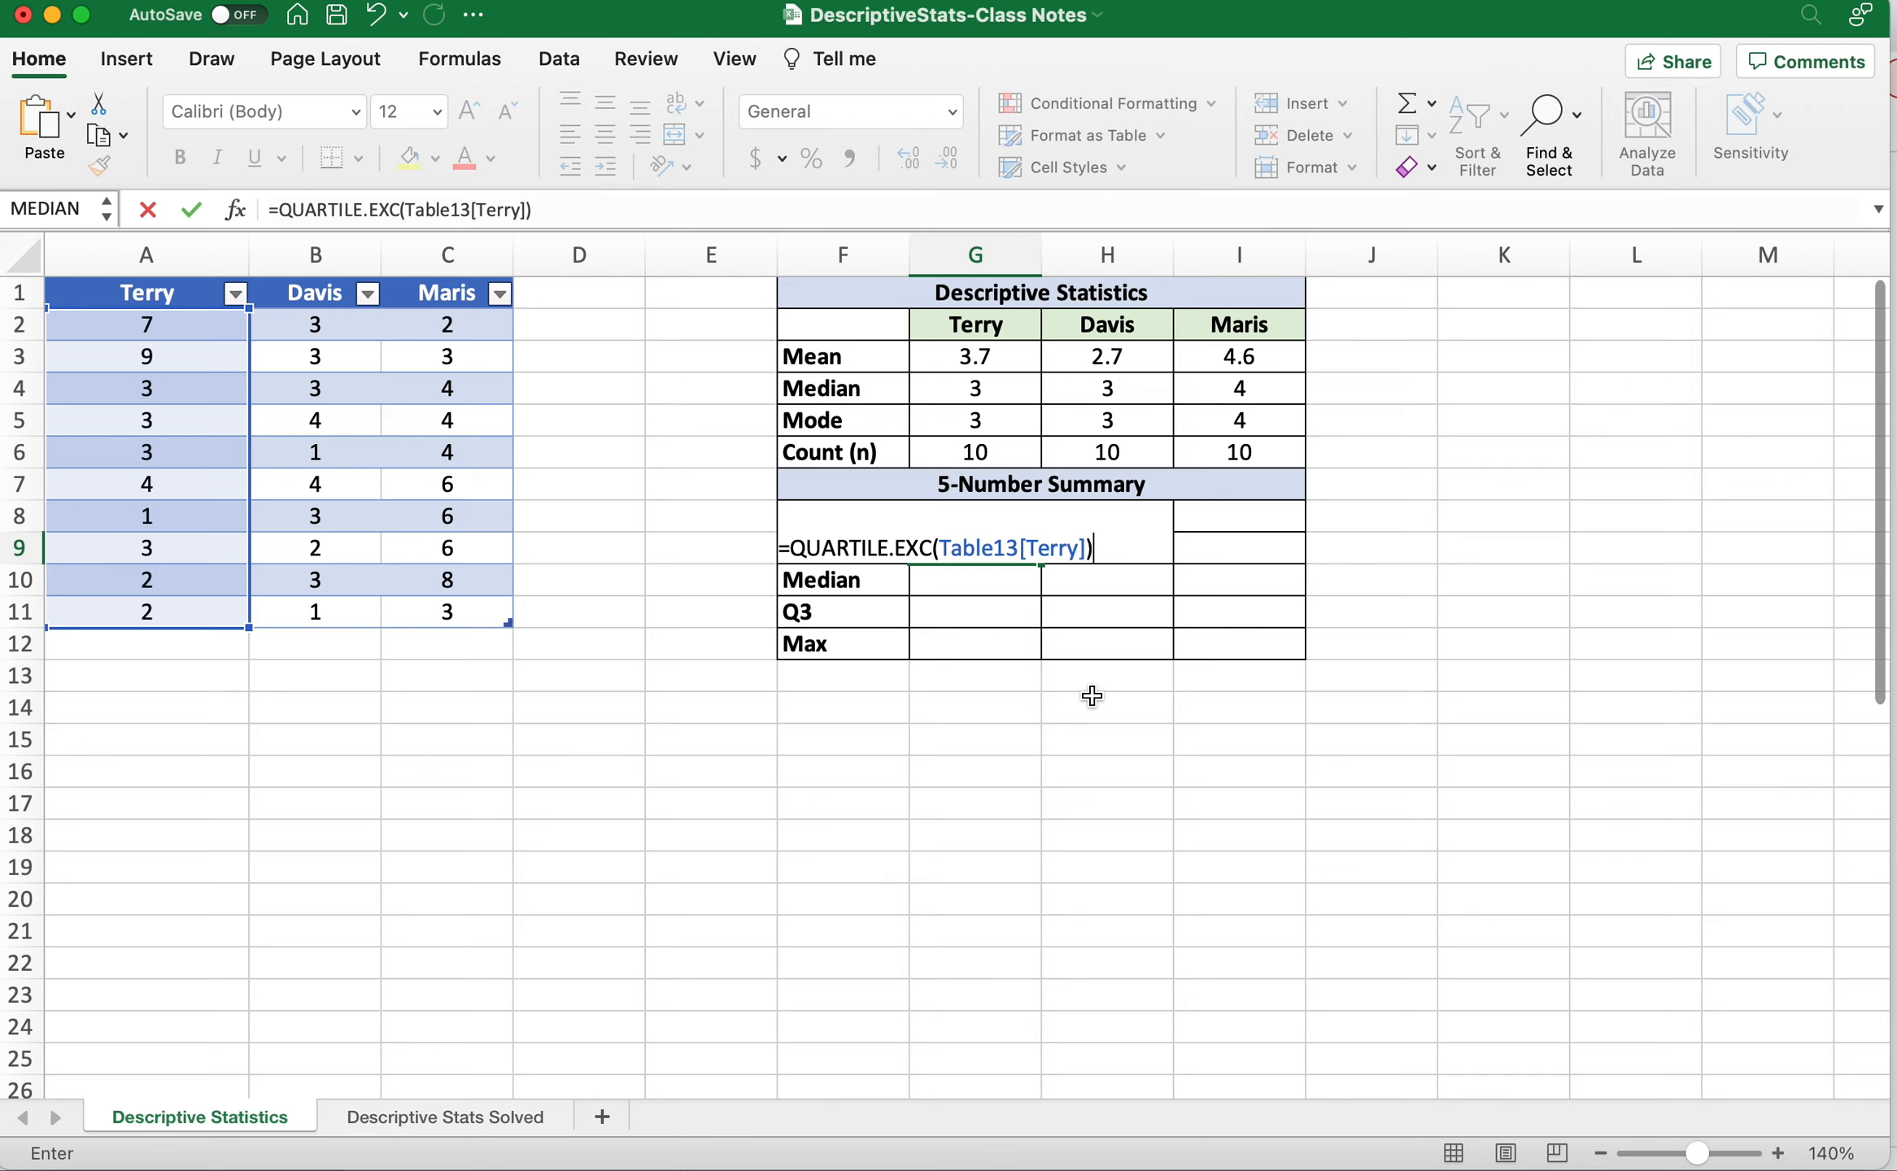
{"action": "key", "text": "Return"}
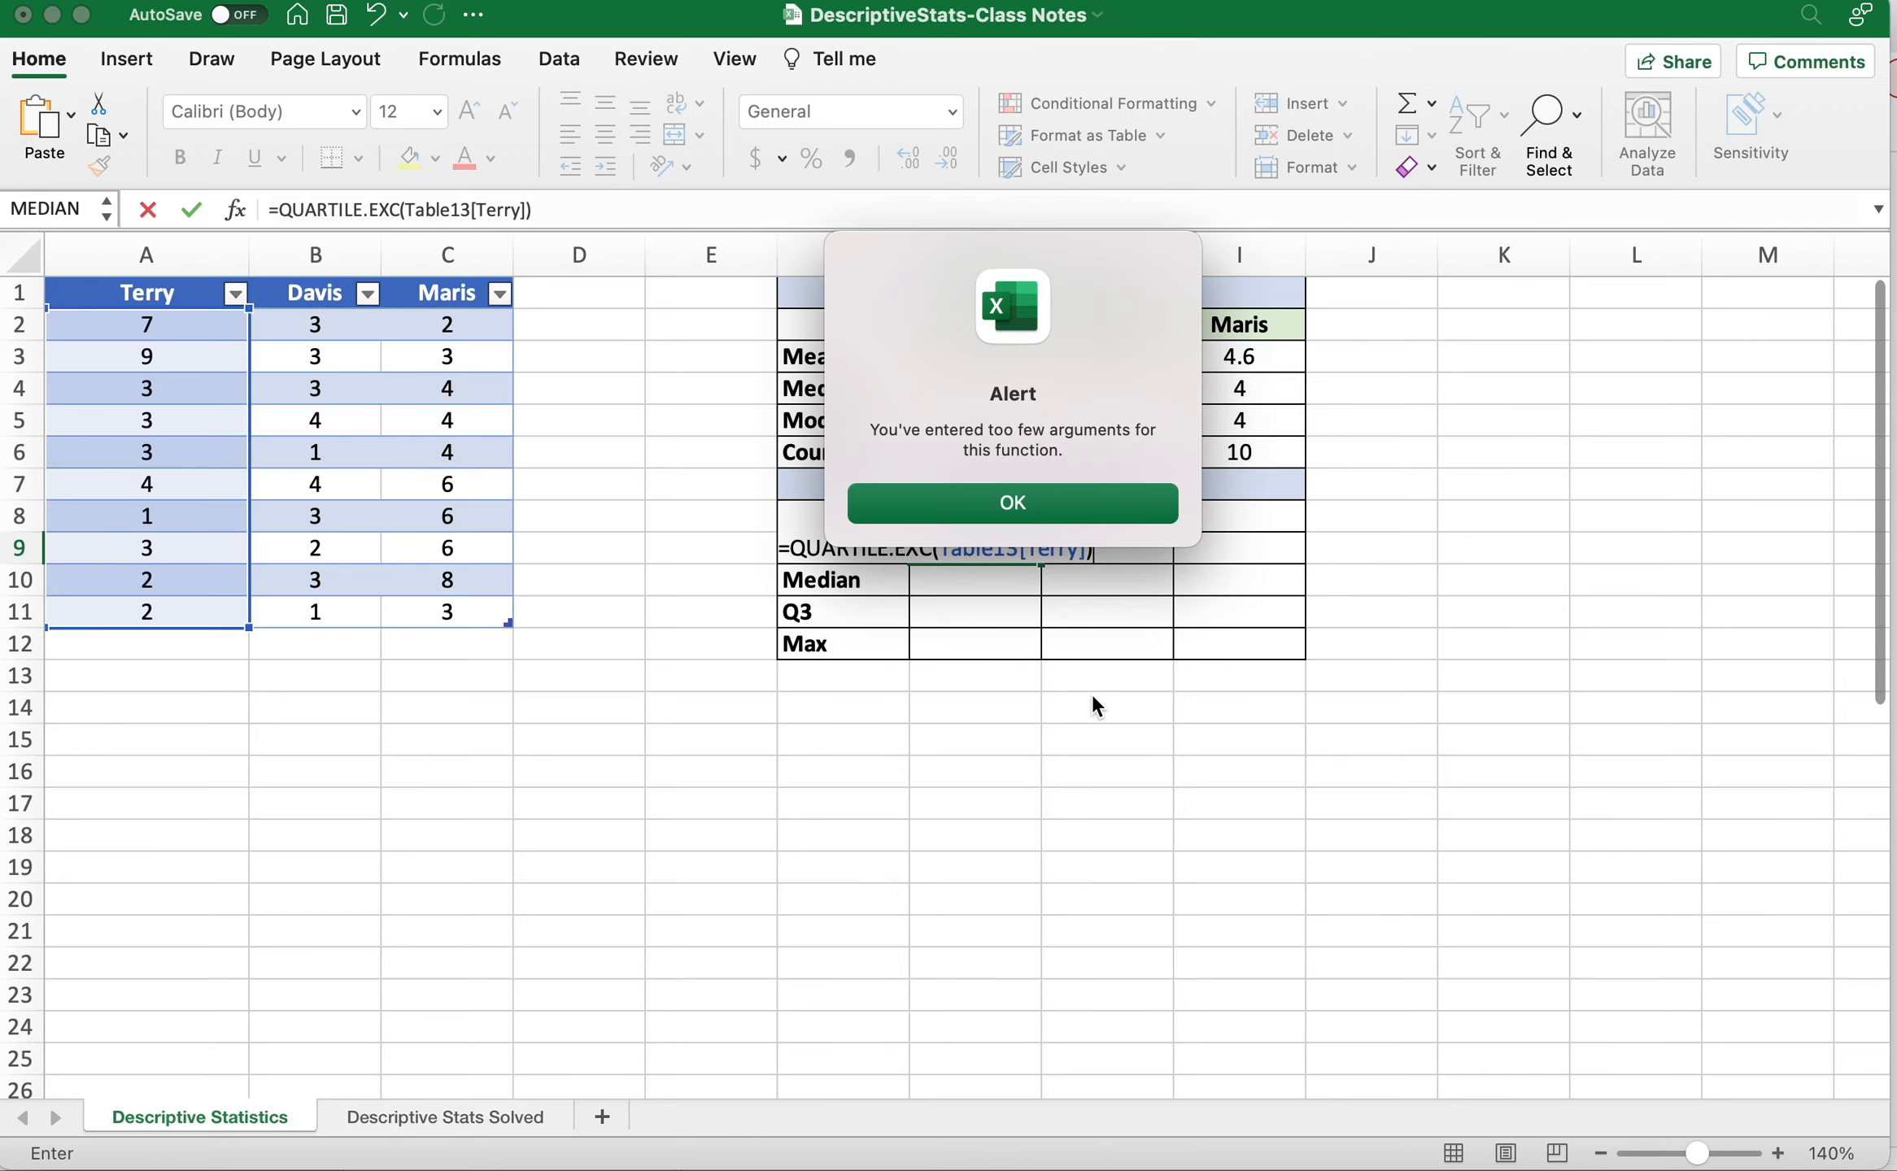
{"action": "left_click", "coordinate": [924, 503]}
{"action": "left_click", "coordinate": [1088, 549]}
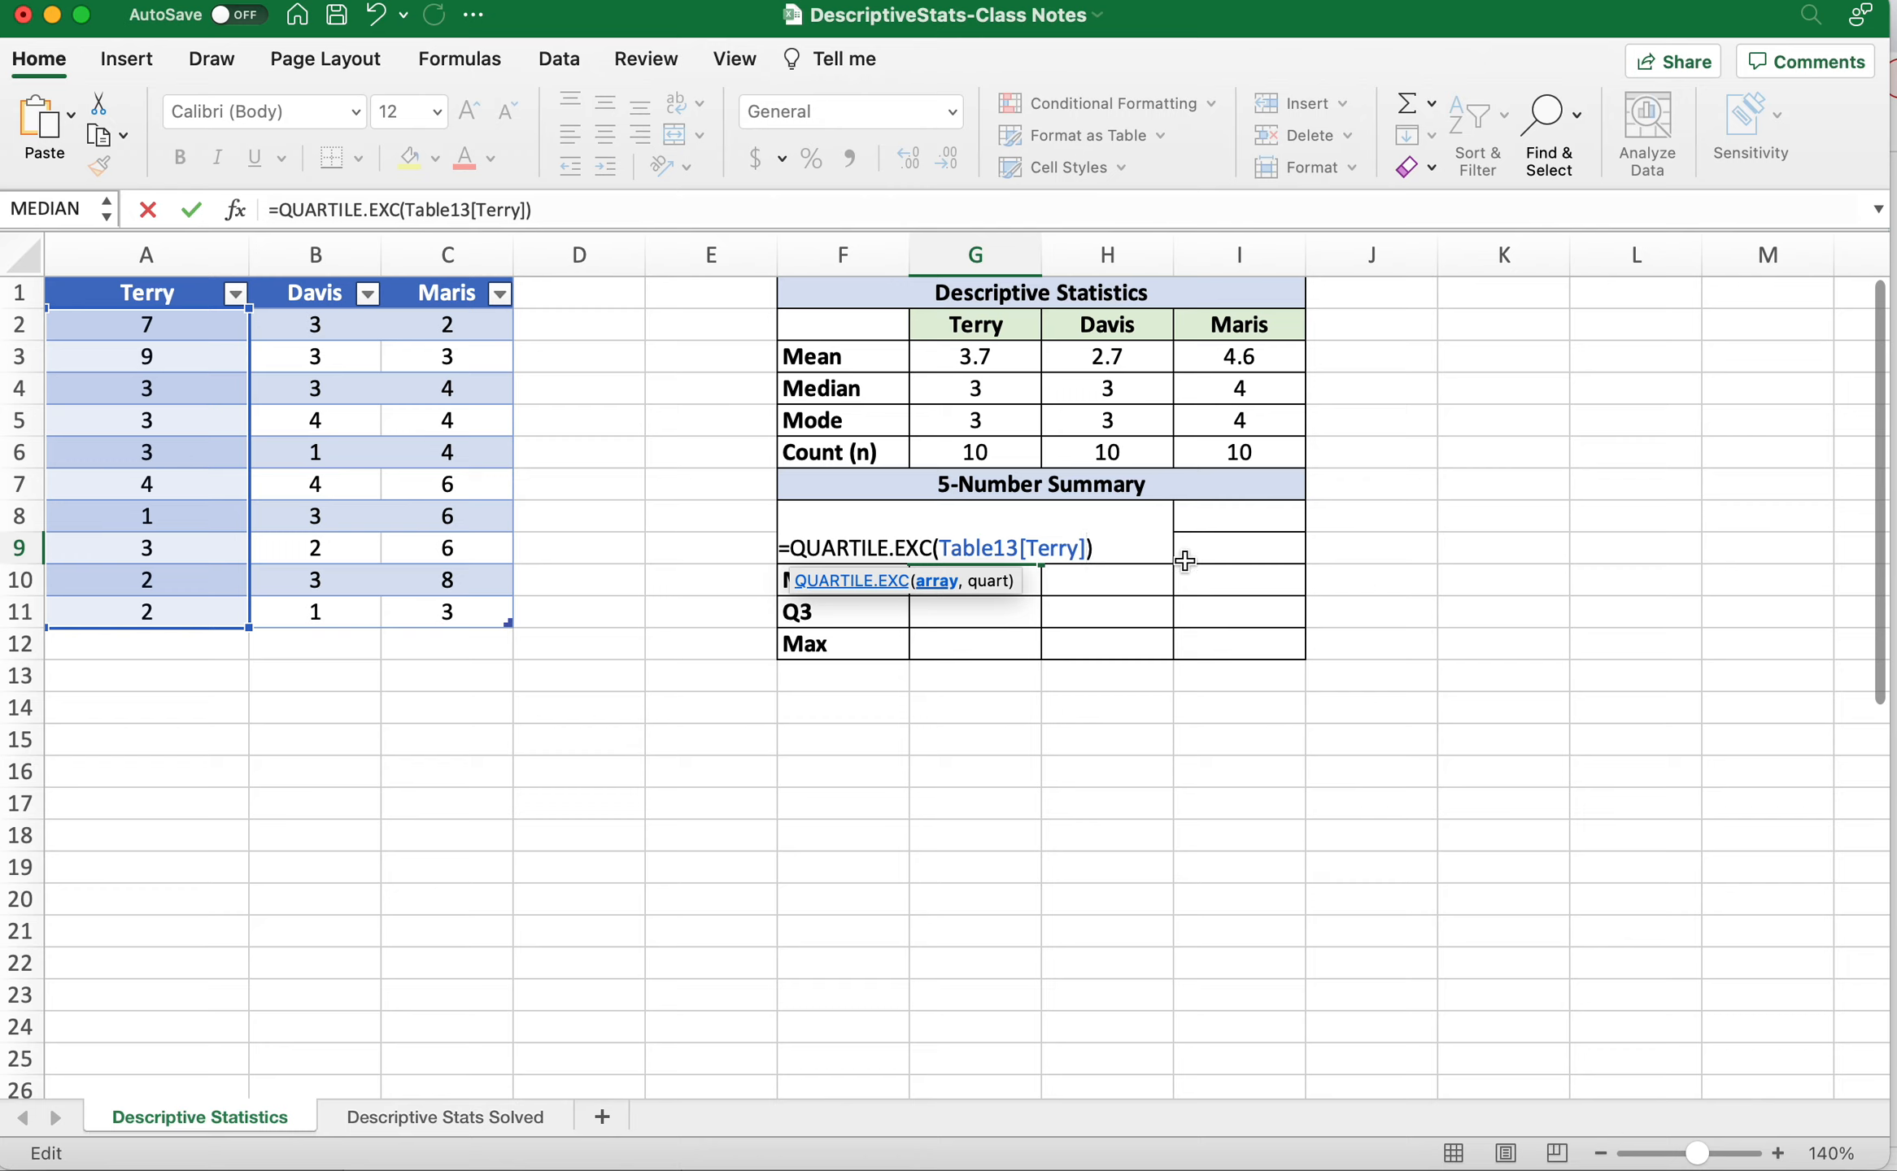
{"action": "key", "text": "Escape"}
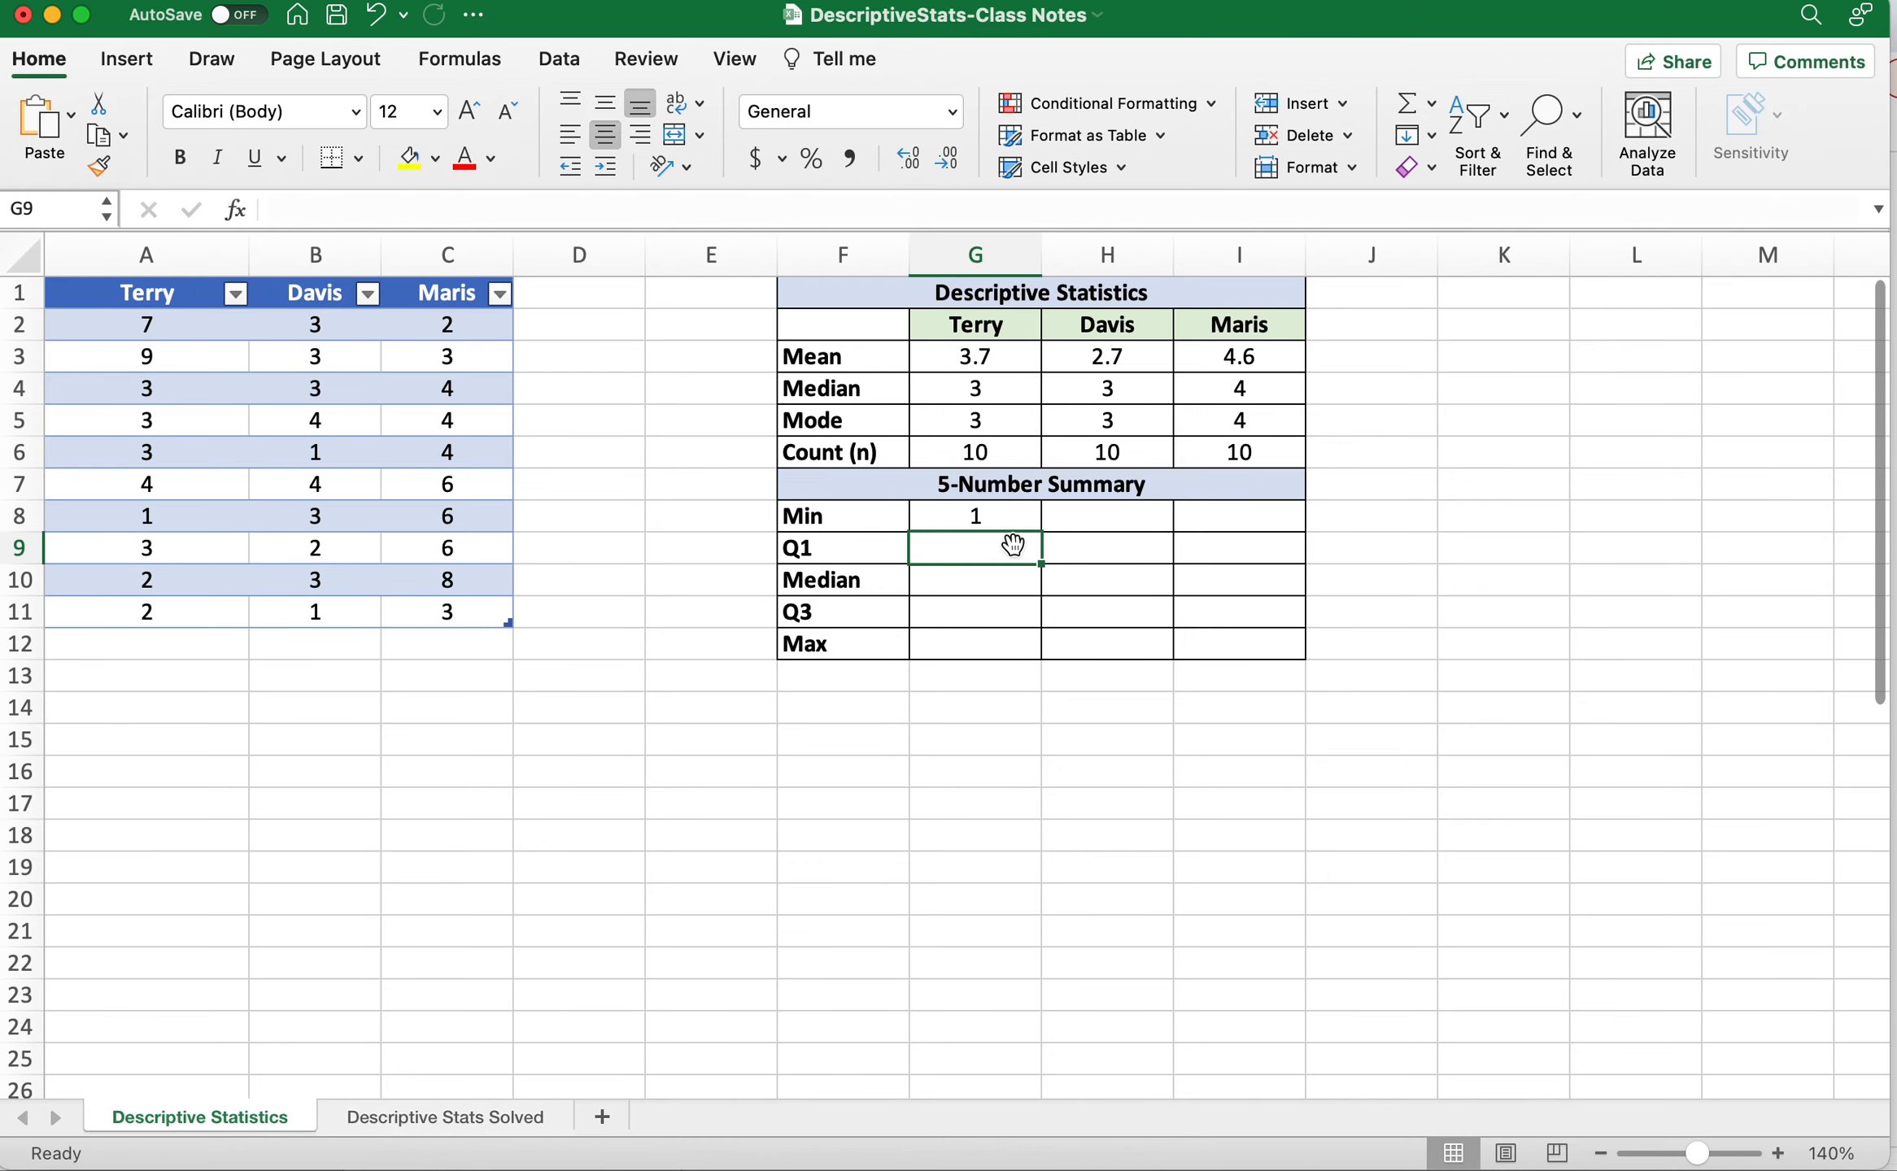
Calculate the first quartile of A2:A11 in cell G9 with QUARTILE.EXC, using 1 as the quart argument.
{"action": "type", "text": "="}
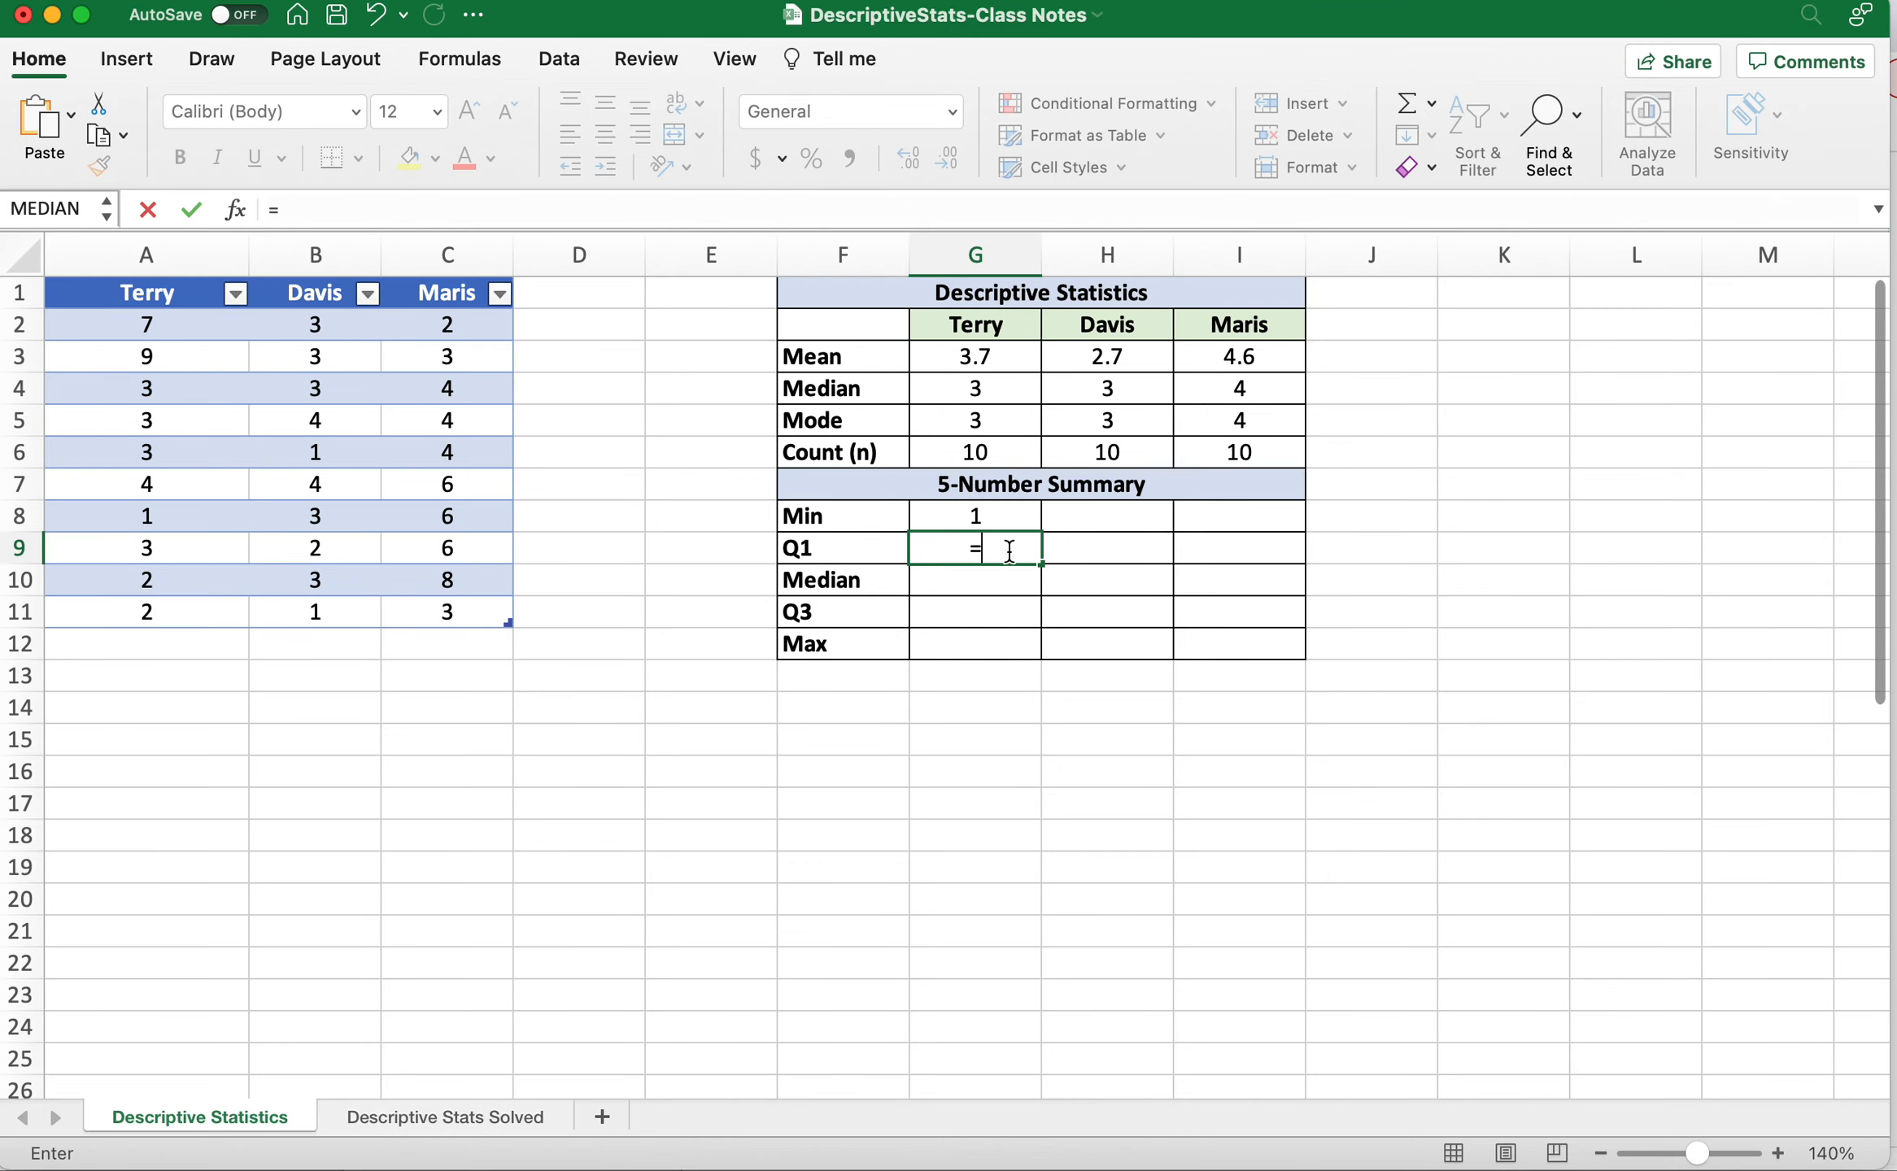
{"action": "type", "text": "quar"}
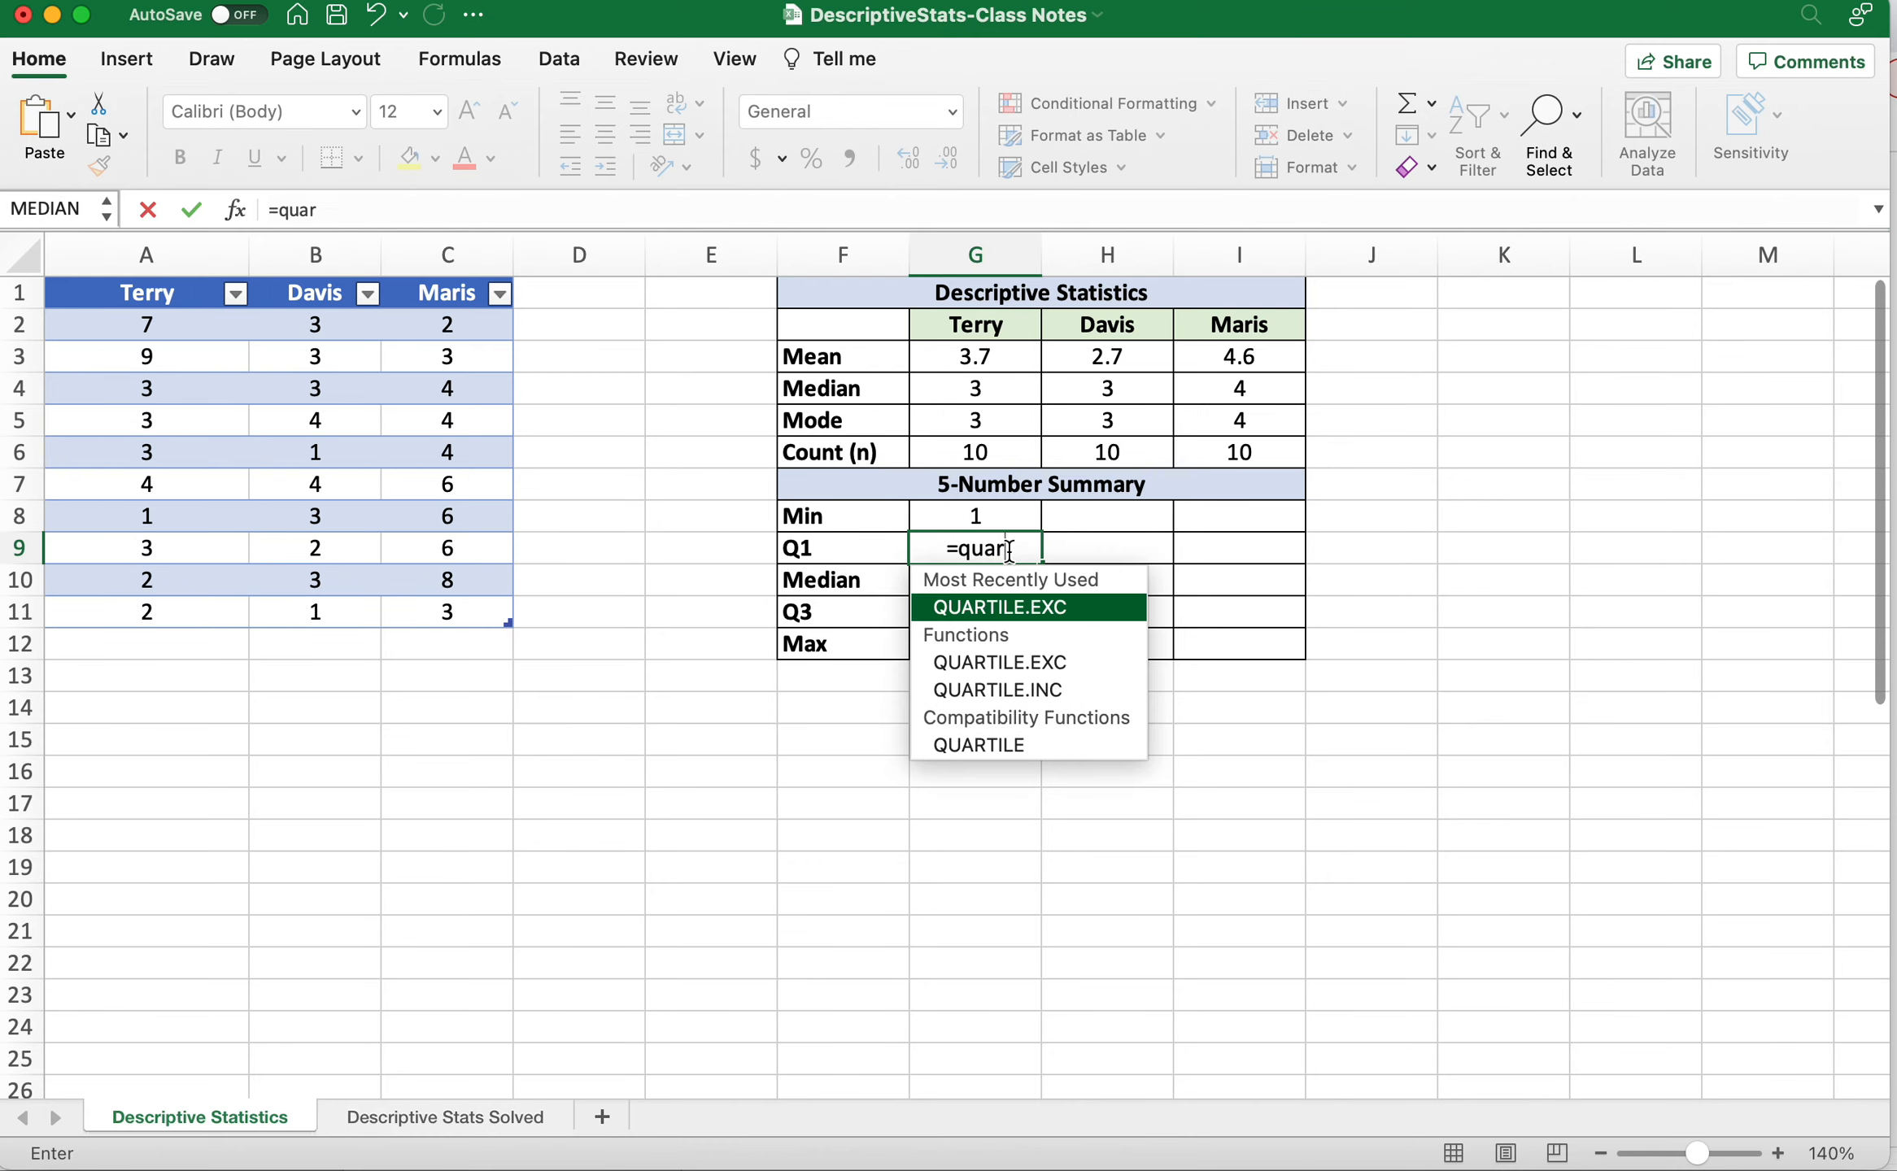
{"action": "key", "text": "Tab"}
{"action": "left_click_drag", "start_coordinate": [148, 324], "coordinate": [153, 607]}
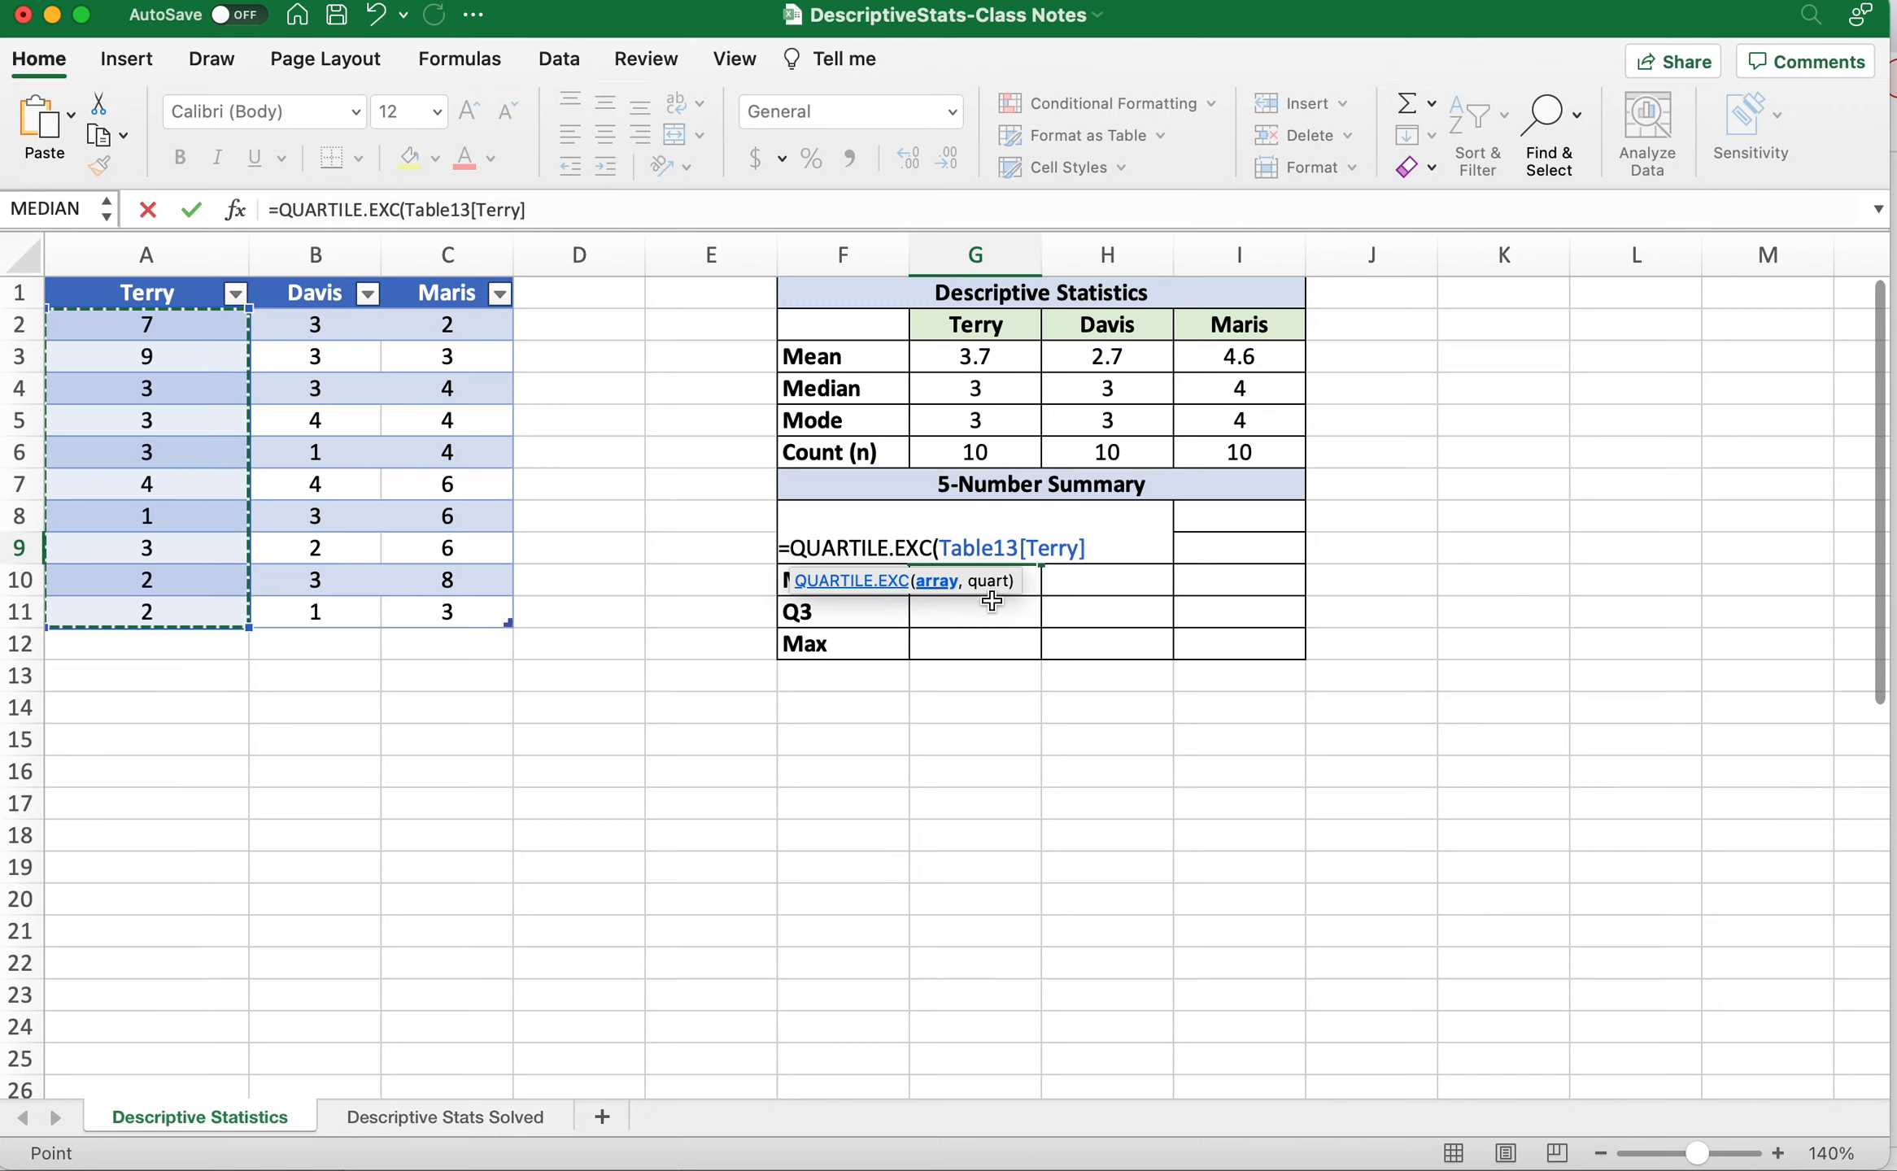
{"action": "type", "text": ","}
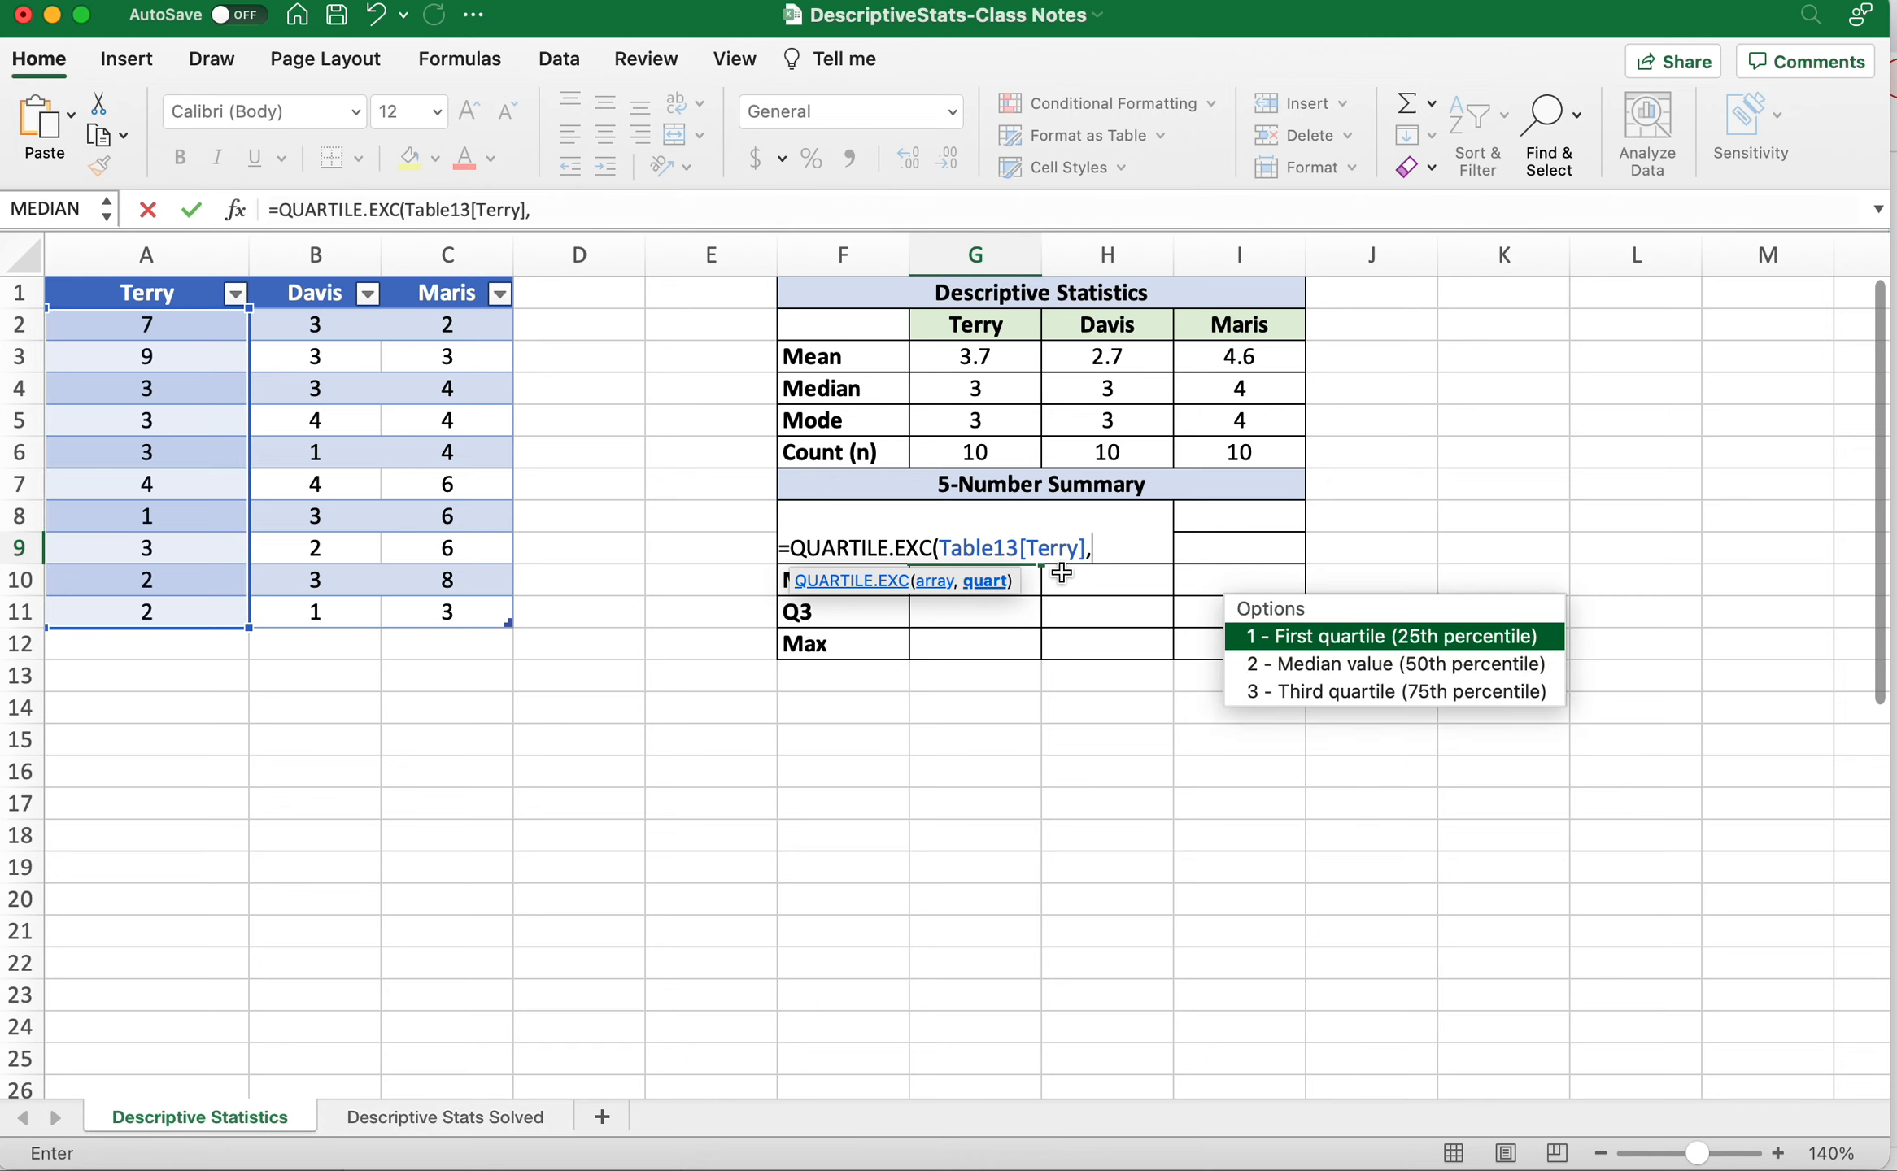
{"action": "double_click", "coordinate": [1287, 642]}
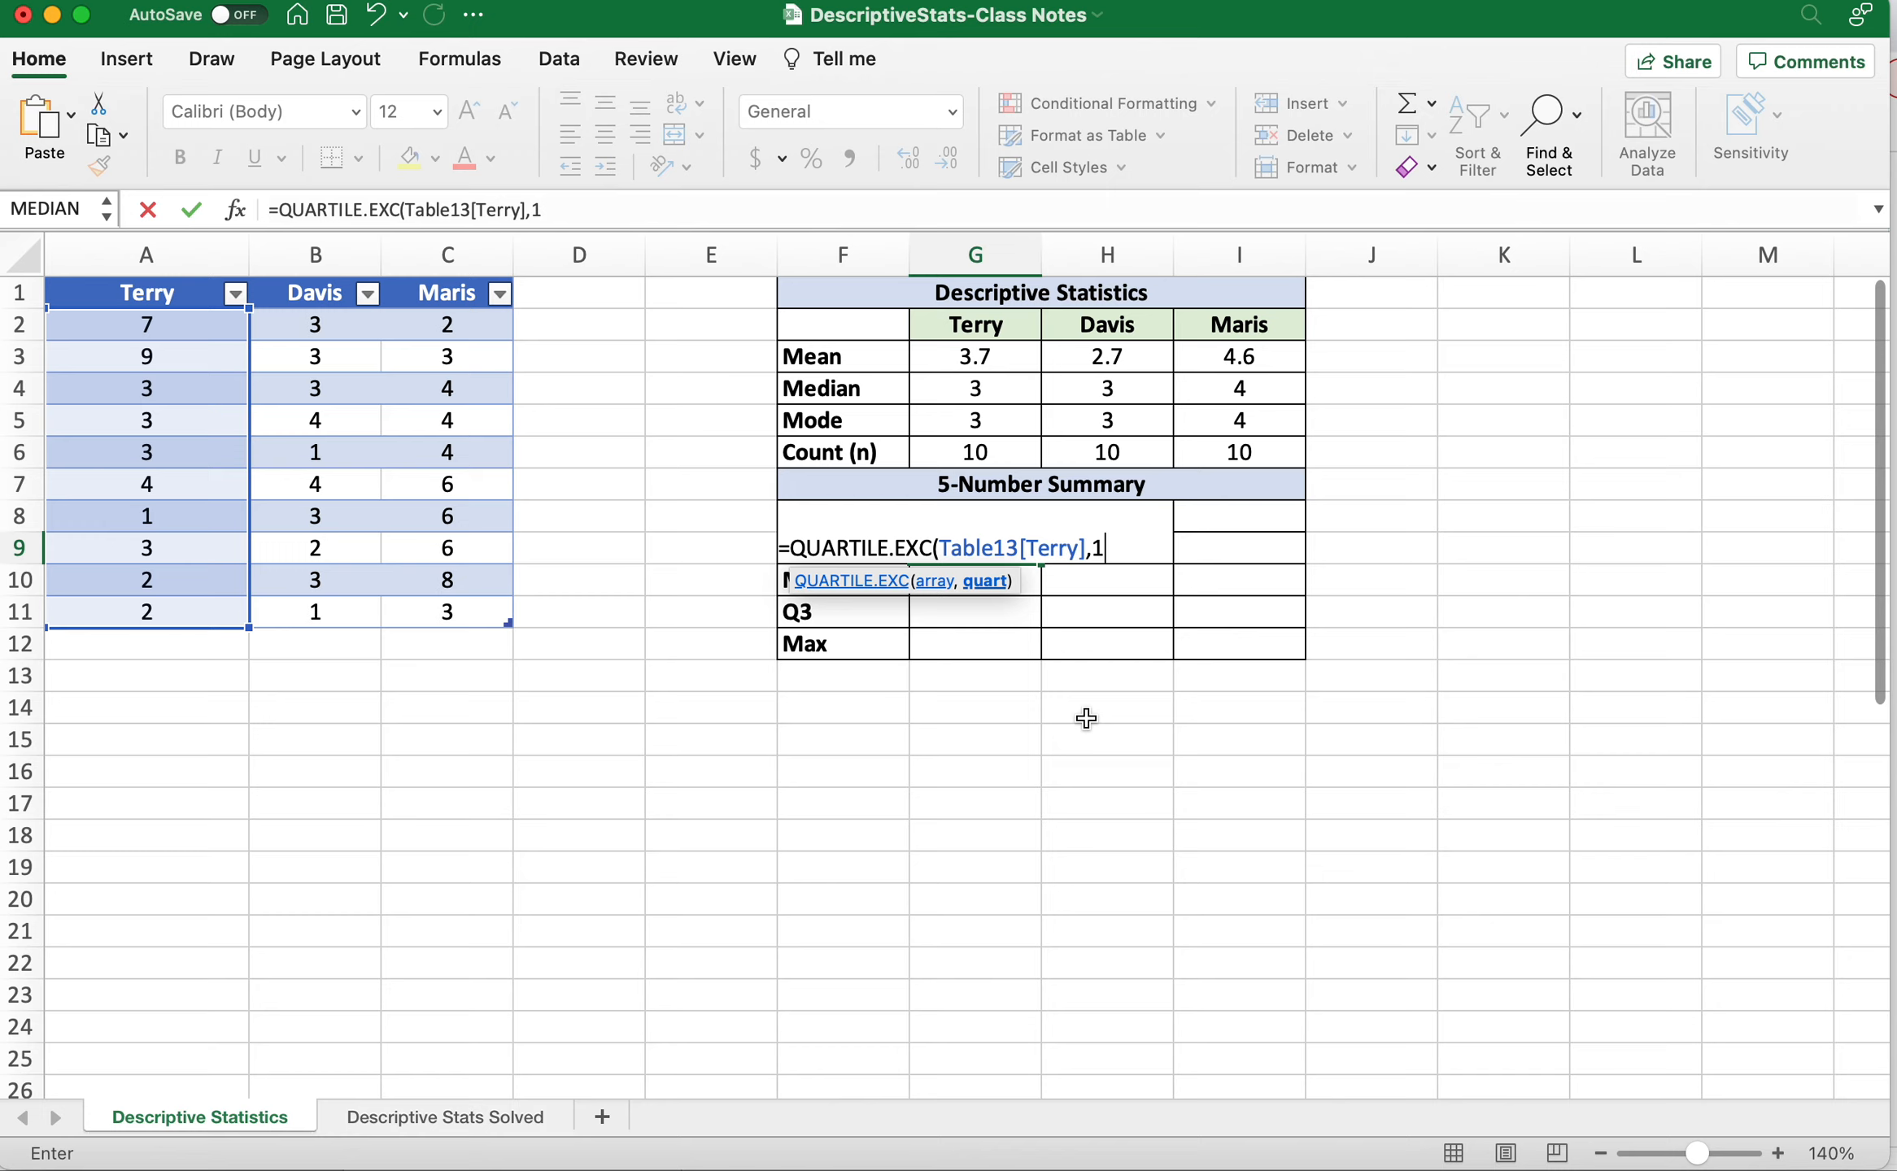
{"action": "type", "text": ")"}
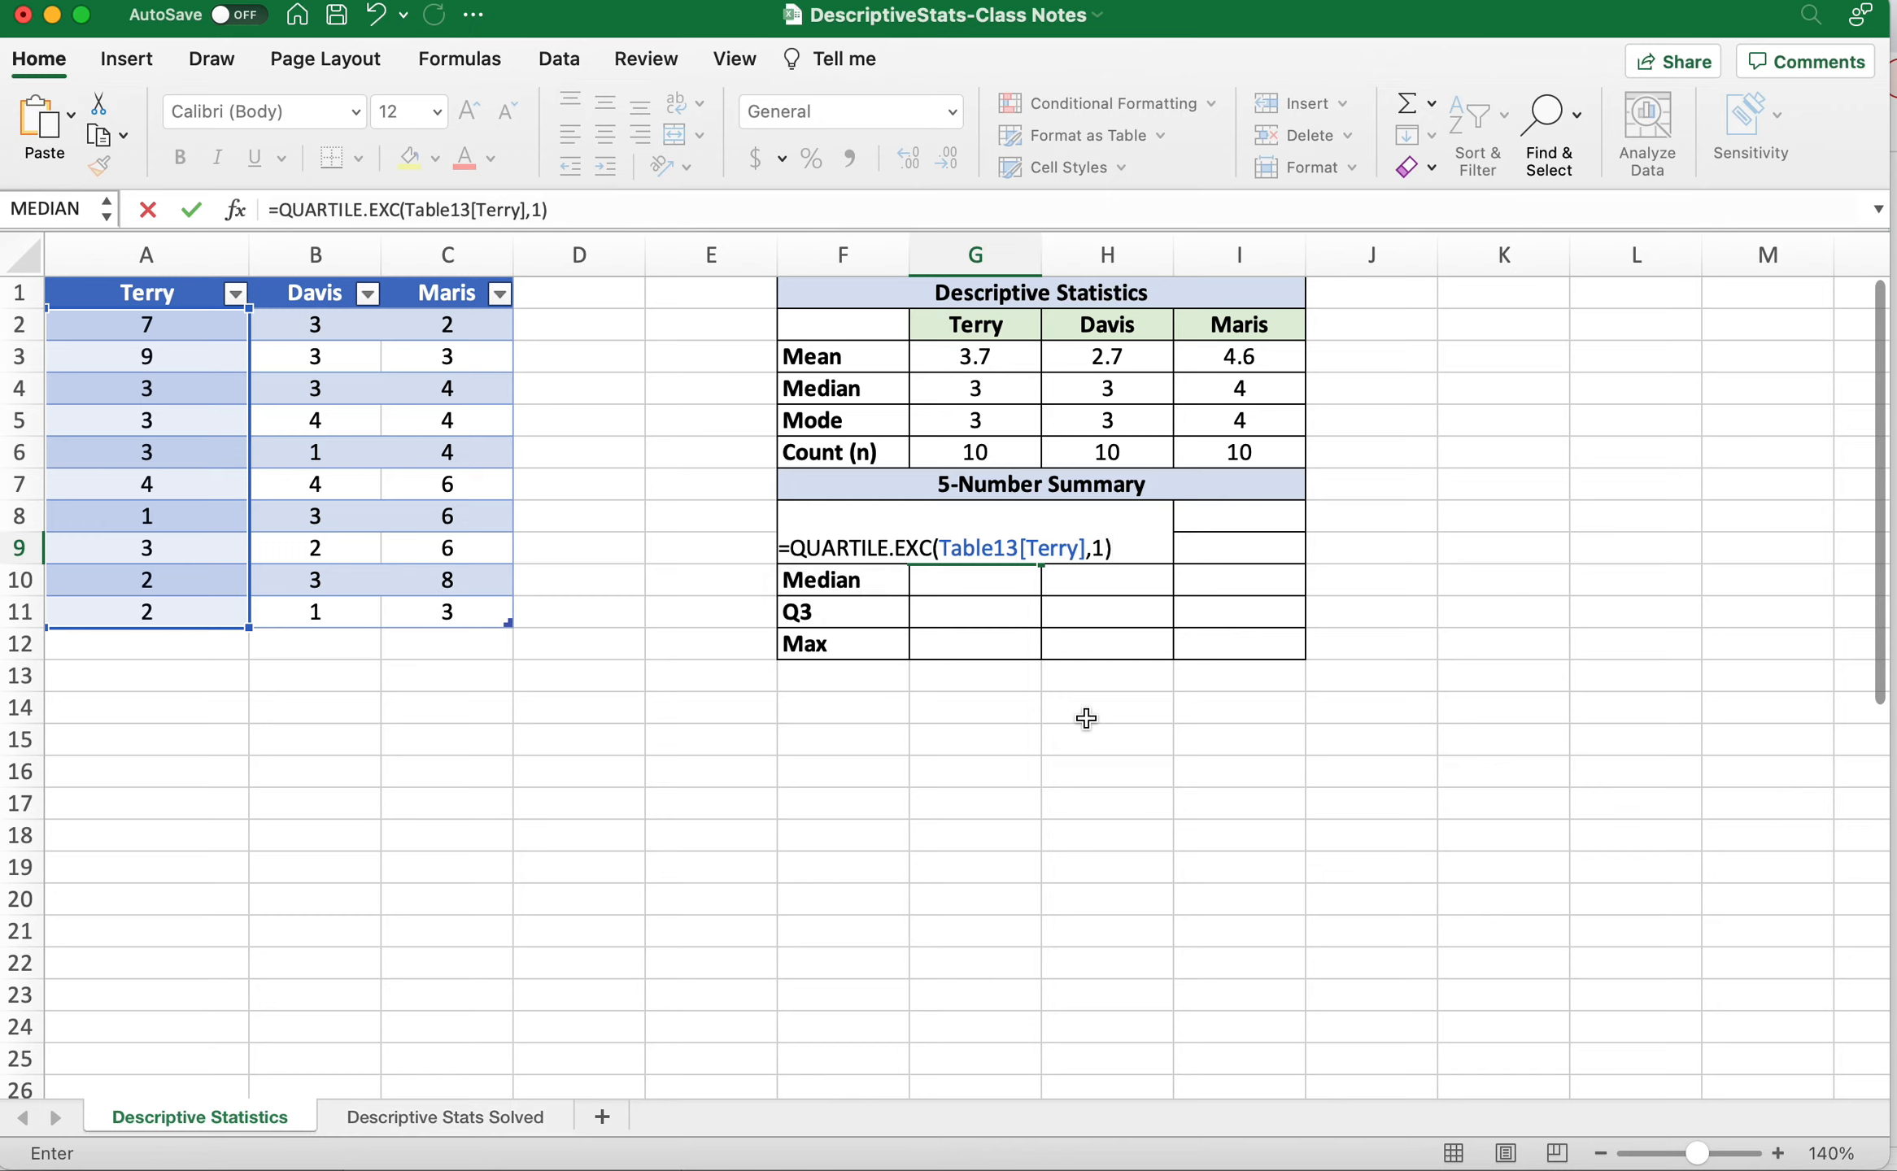
{"action": "key", "text": "Return"}
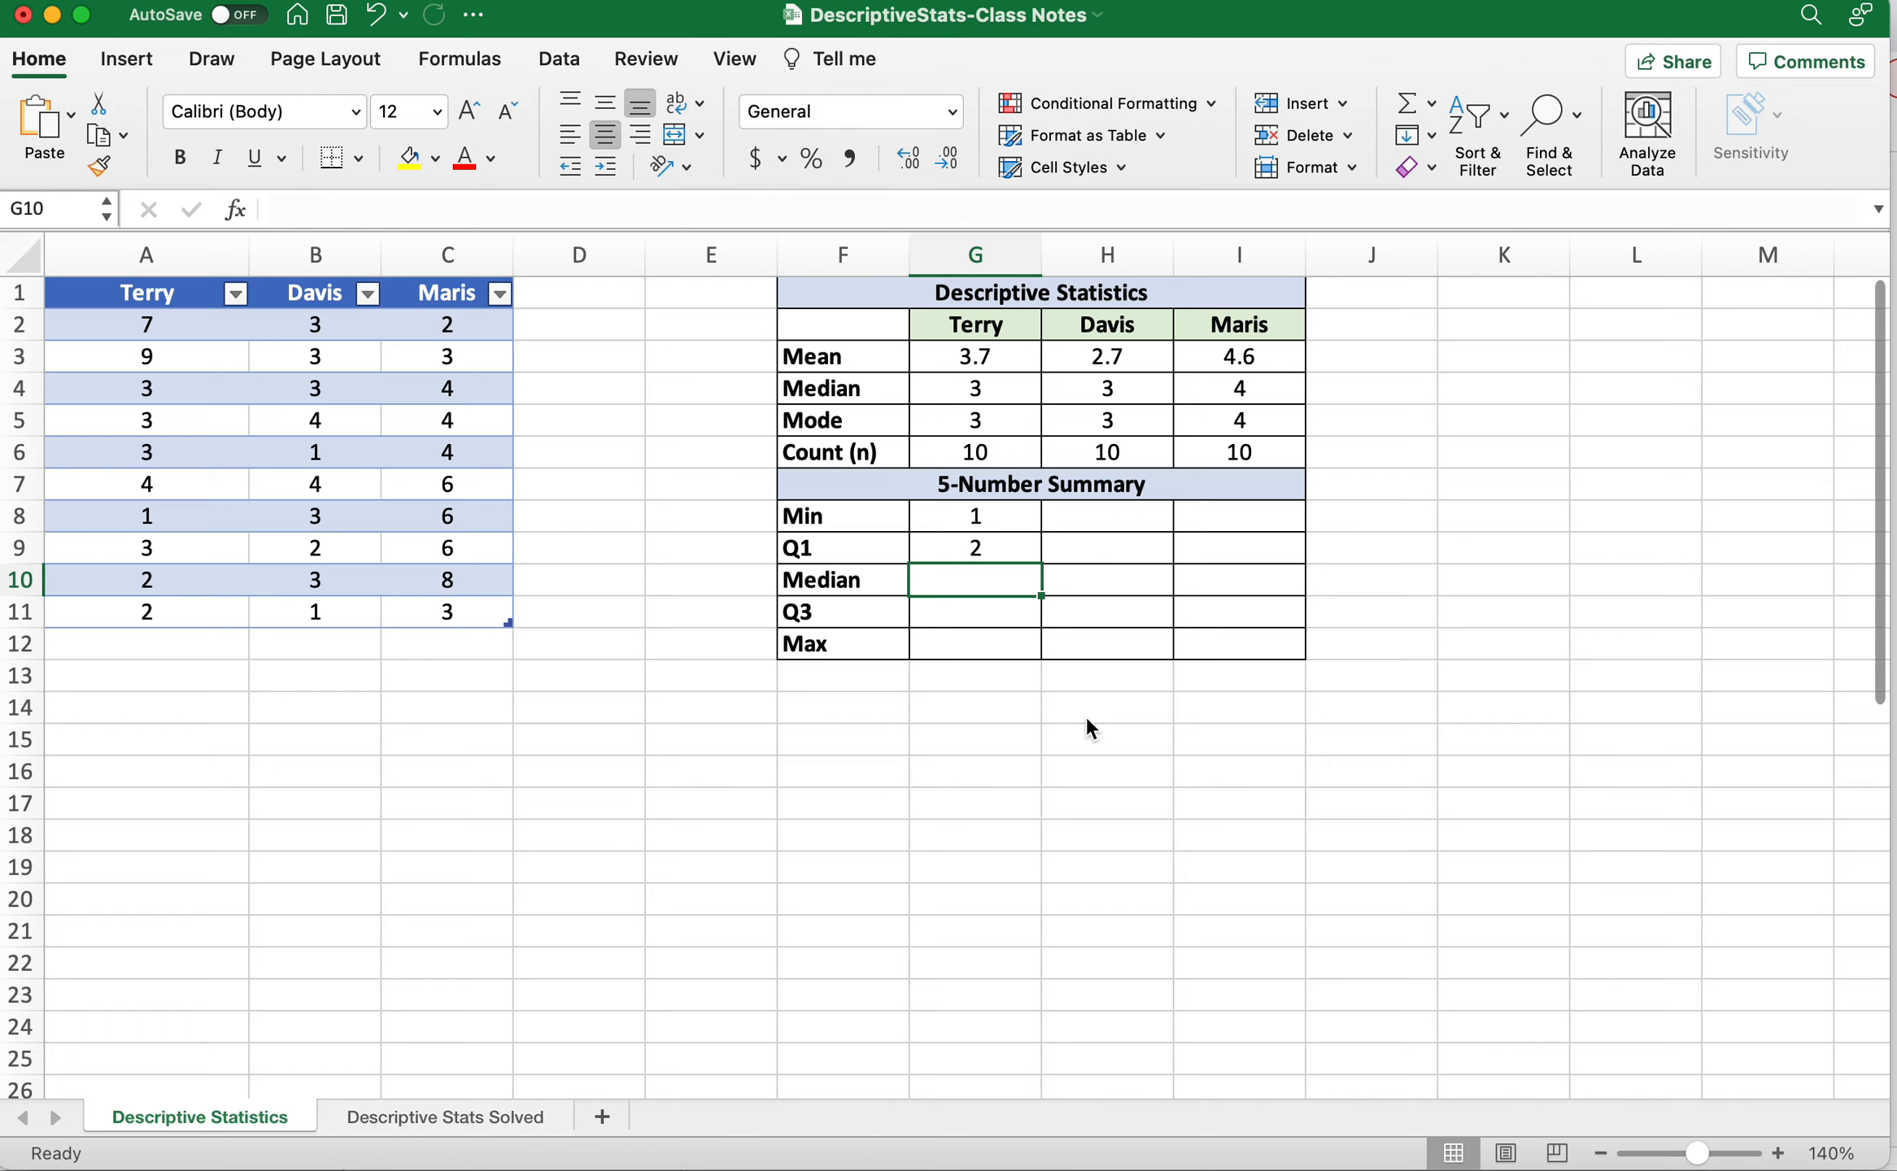
Calculate the median of A2:A11 in cell G10 with the MEDIAN function.
{"action": "type", "text": "=med"}
{"action": "key", "text": "Tab"}
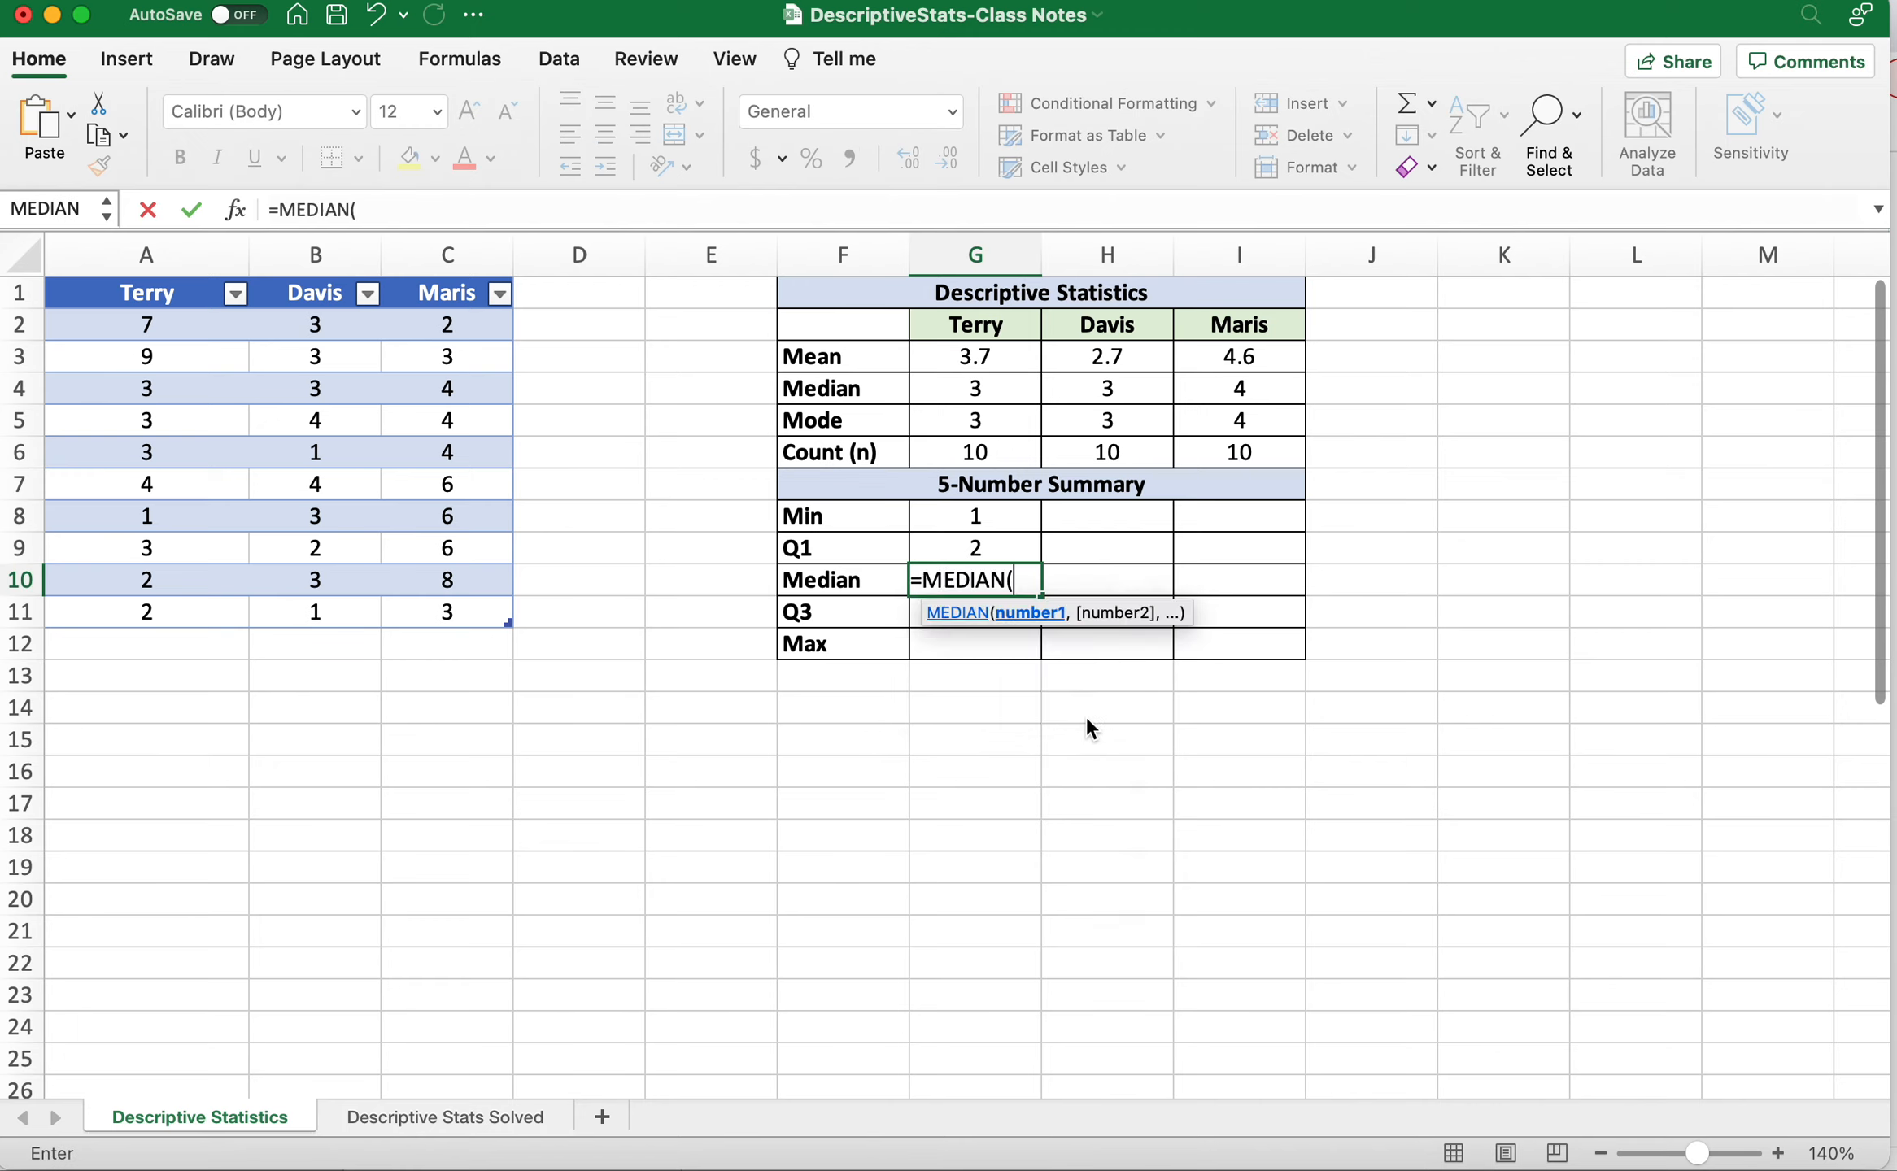
{"action": "left_click_drag", "start_coordinate": [146, 327], "coordinate": [197, 631]}
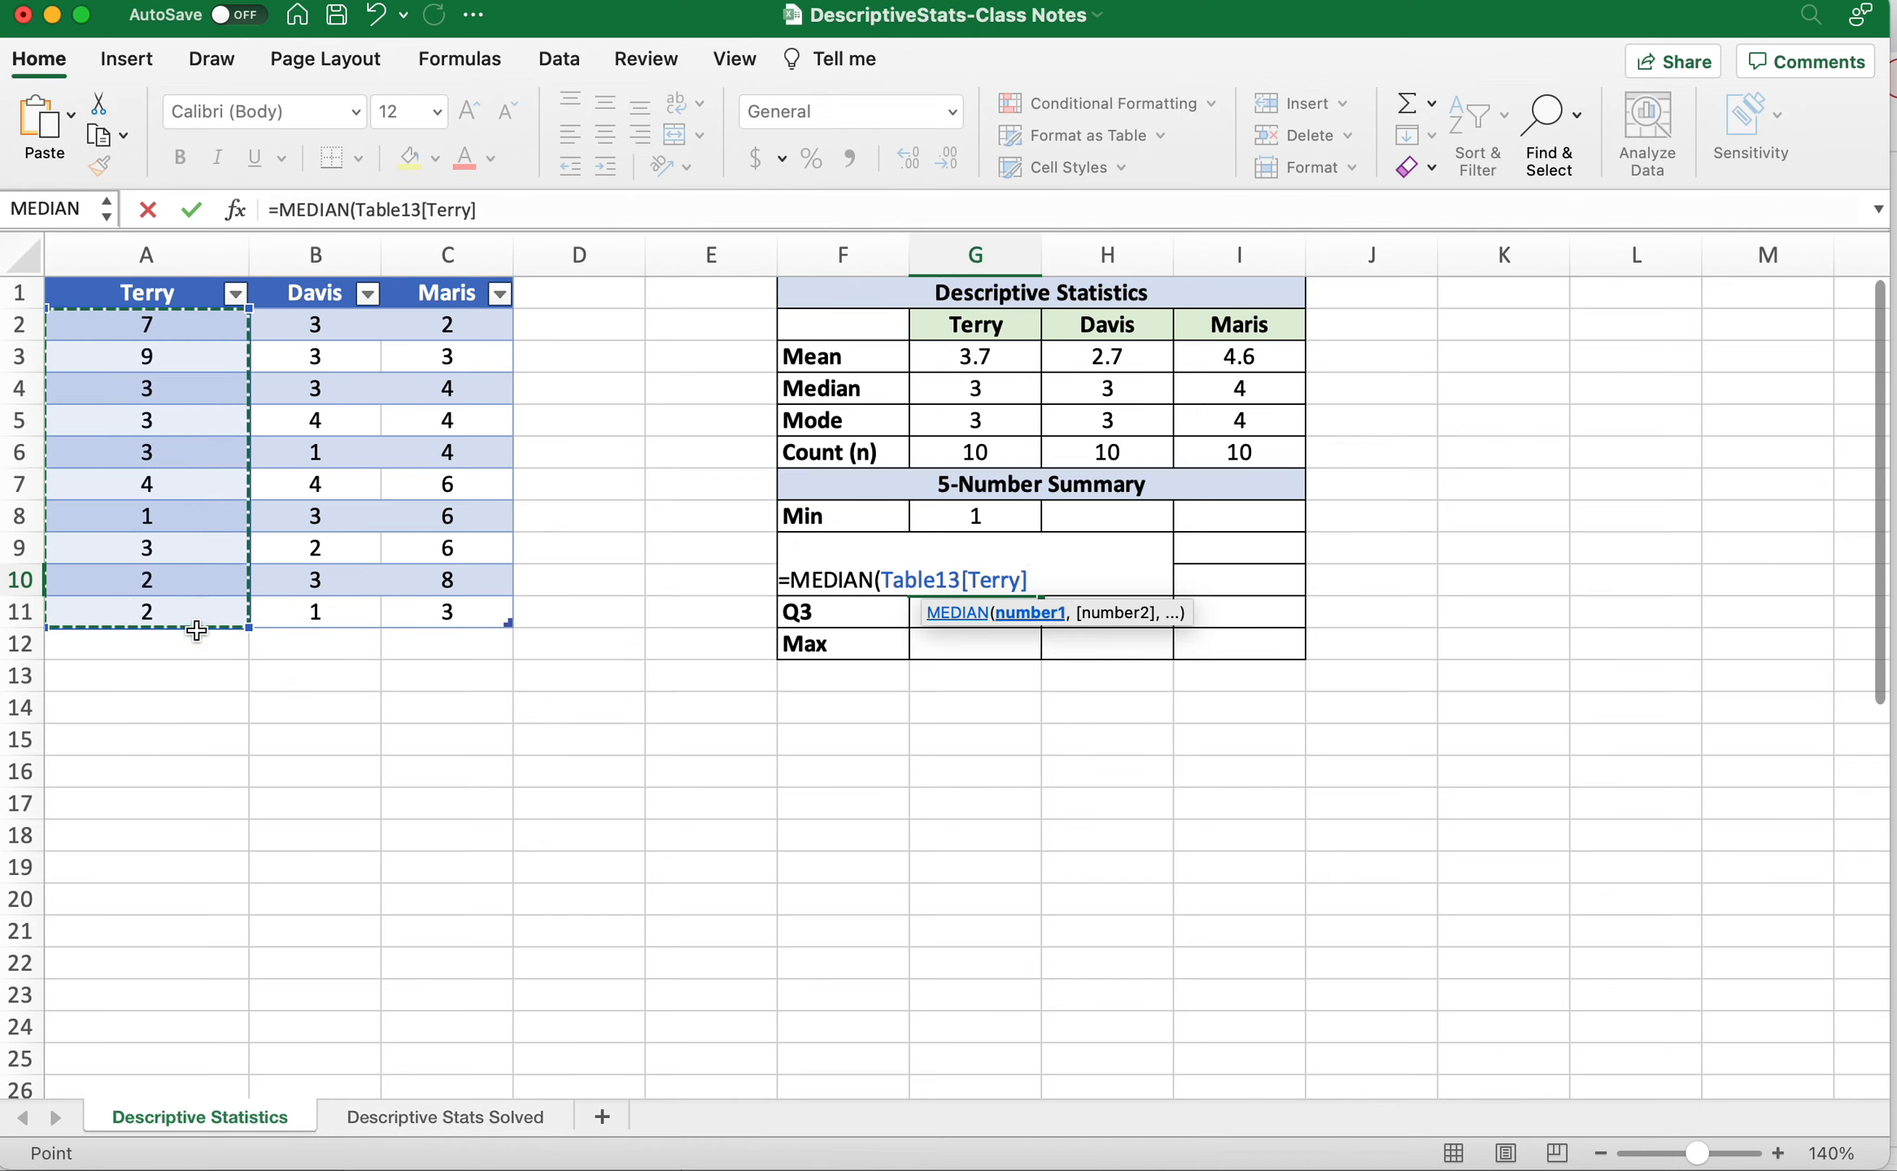
{"action": "type", "text": ")"}
{"action": "key", "text": "Return"}
Calculate the third quartile of A2:A11 in cell G11 with QUARTILE.EXC, using 3 as the quart argument.
{"action": "type", "text": "=quar"}
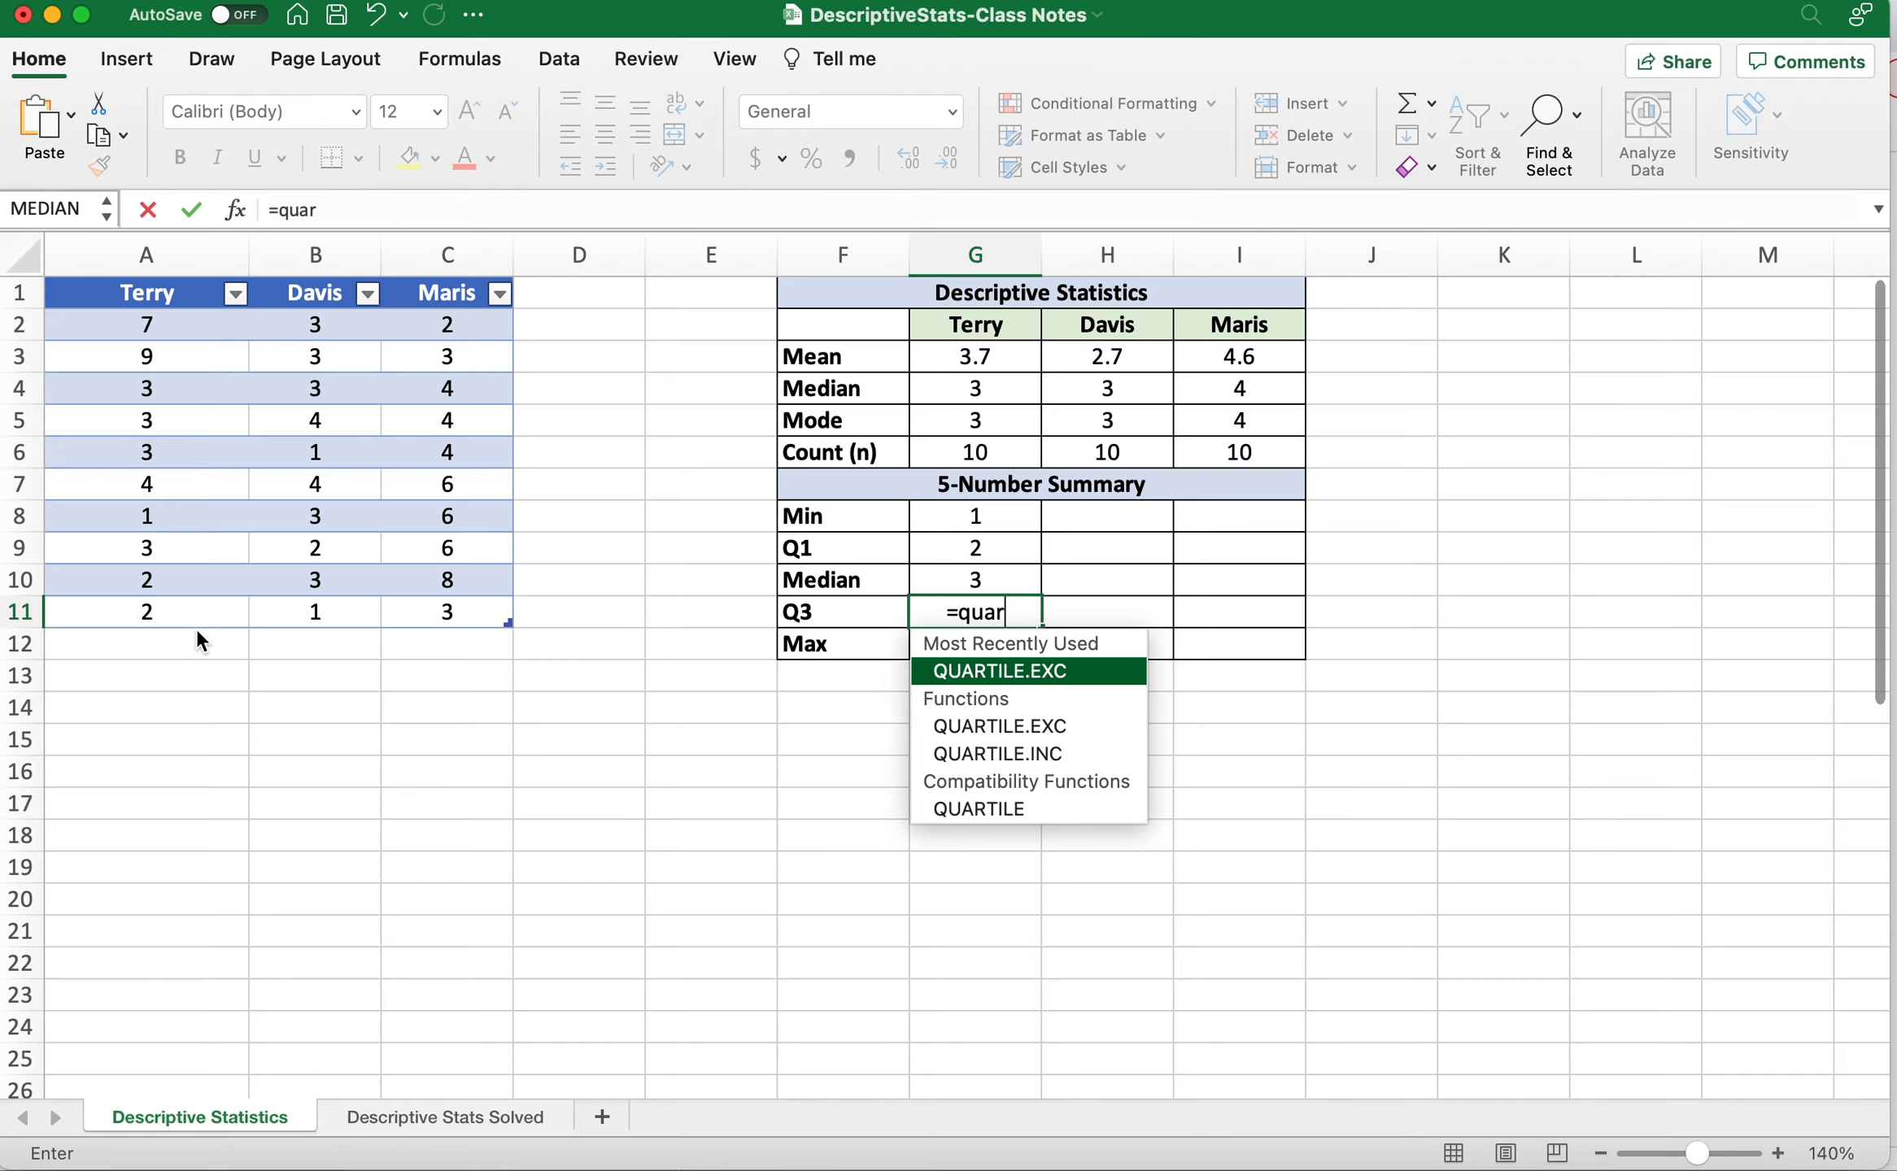
{"action": "key", "text": "Tab"}
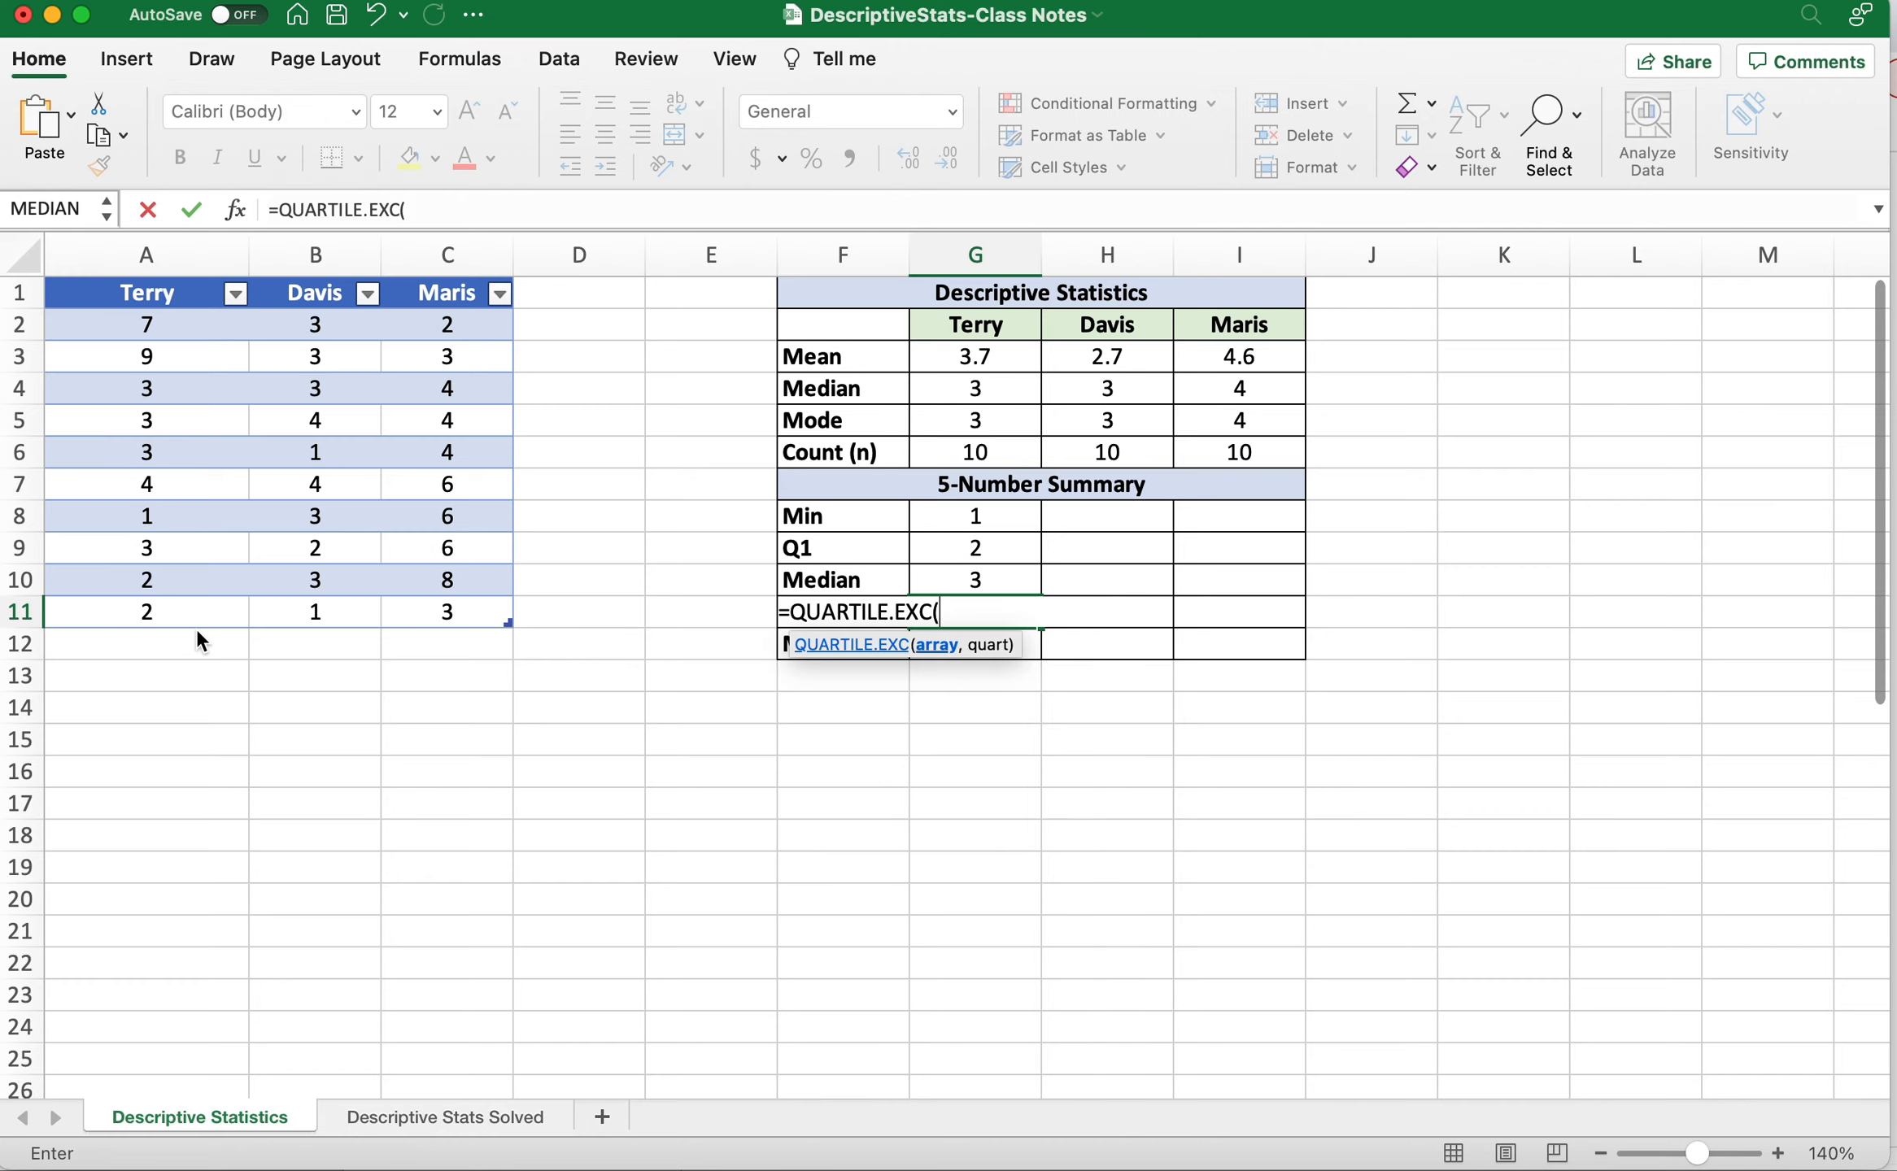
{"action": "left_click_drag", "start_coordinate": [118, 323], "coordinate": [87, 623]}
{"action": "type", "text": ","}
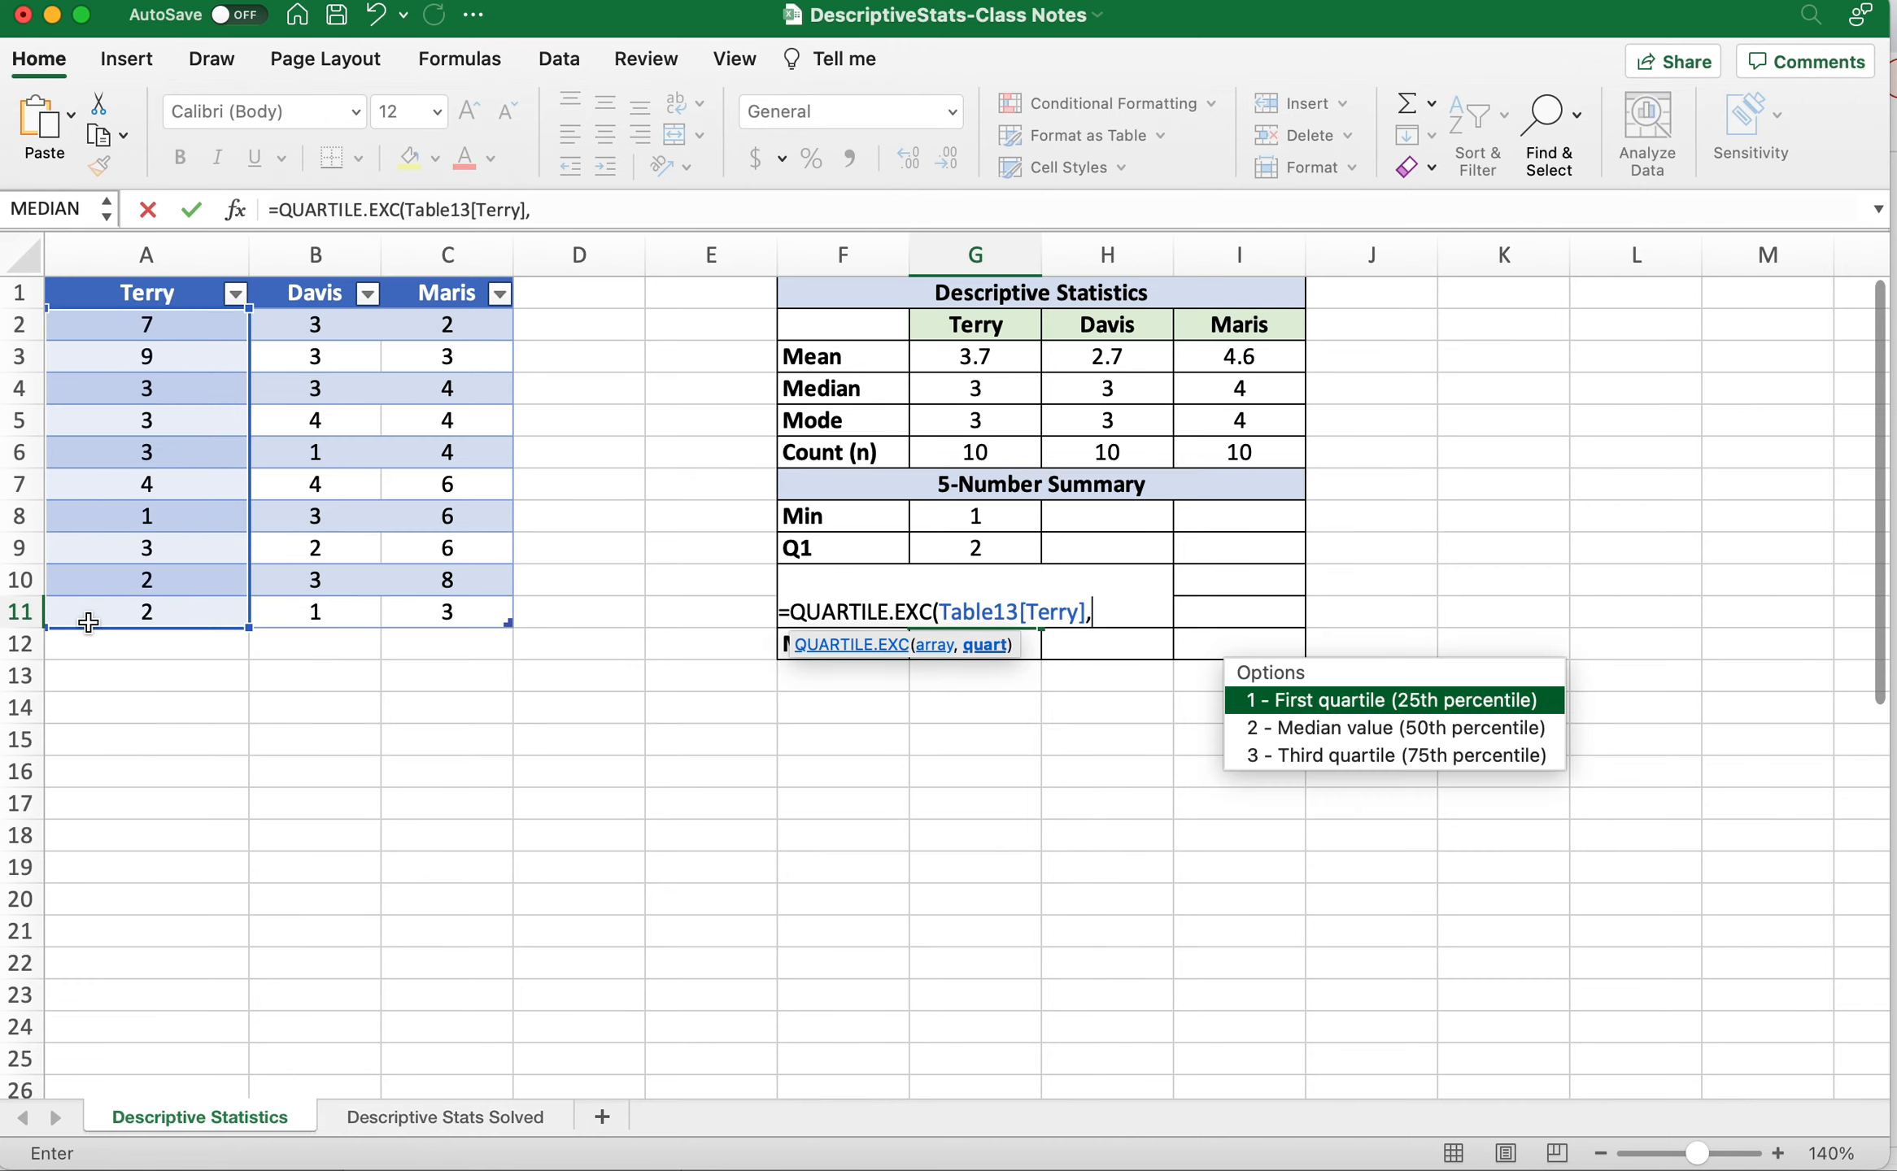
{"action": "type", "text": "3)"}
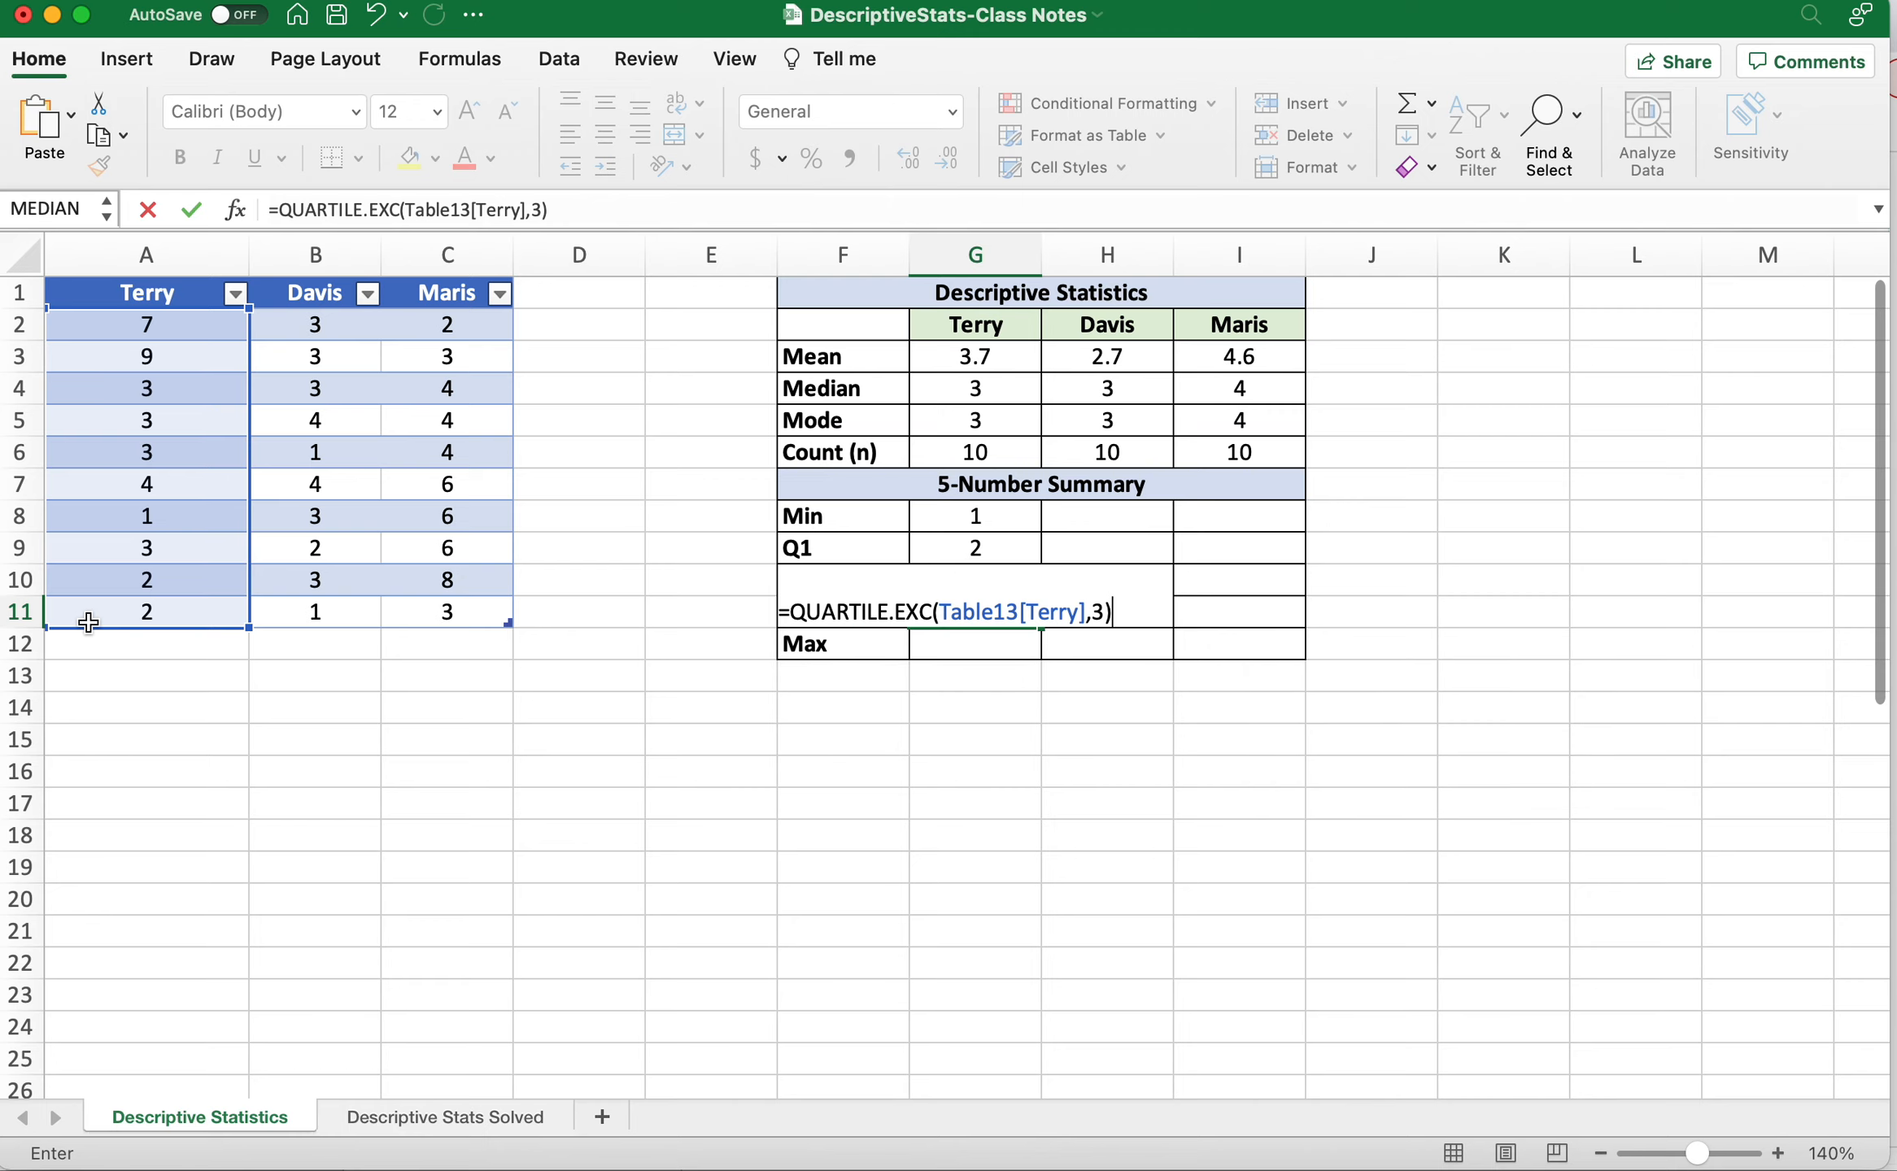
{"action": "key", "text": "Return"}
Calculate the maximum of A2:A11 in cell G12 with the MAX function.
{"action": "type", "text": "=m"}
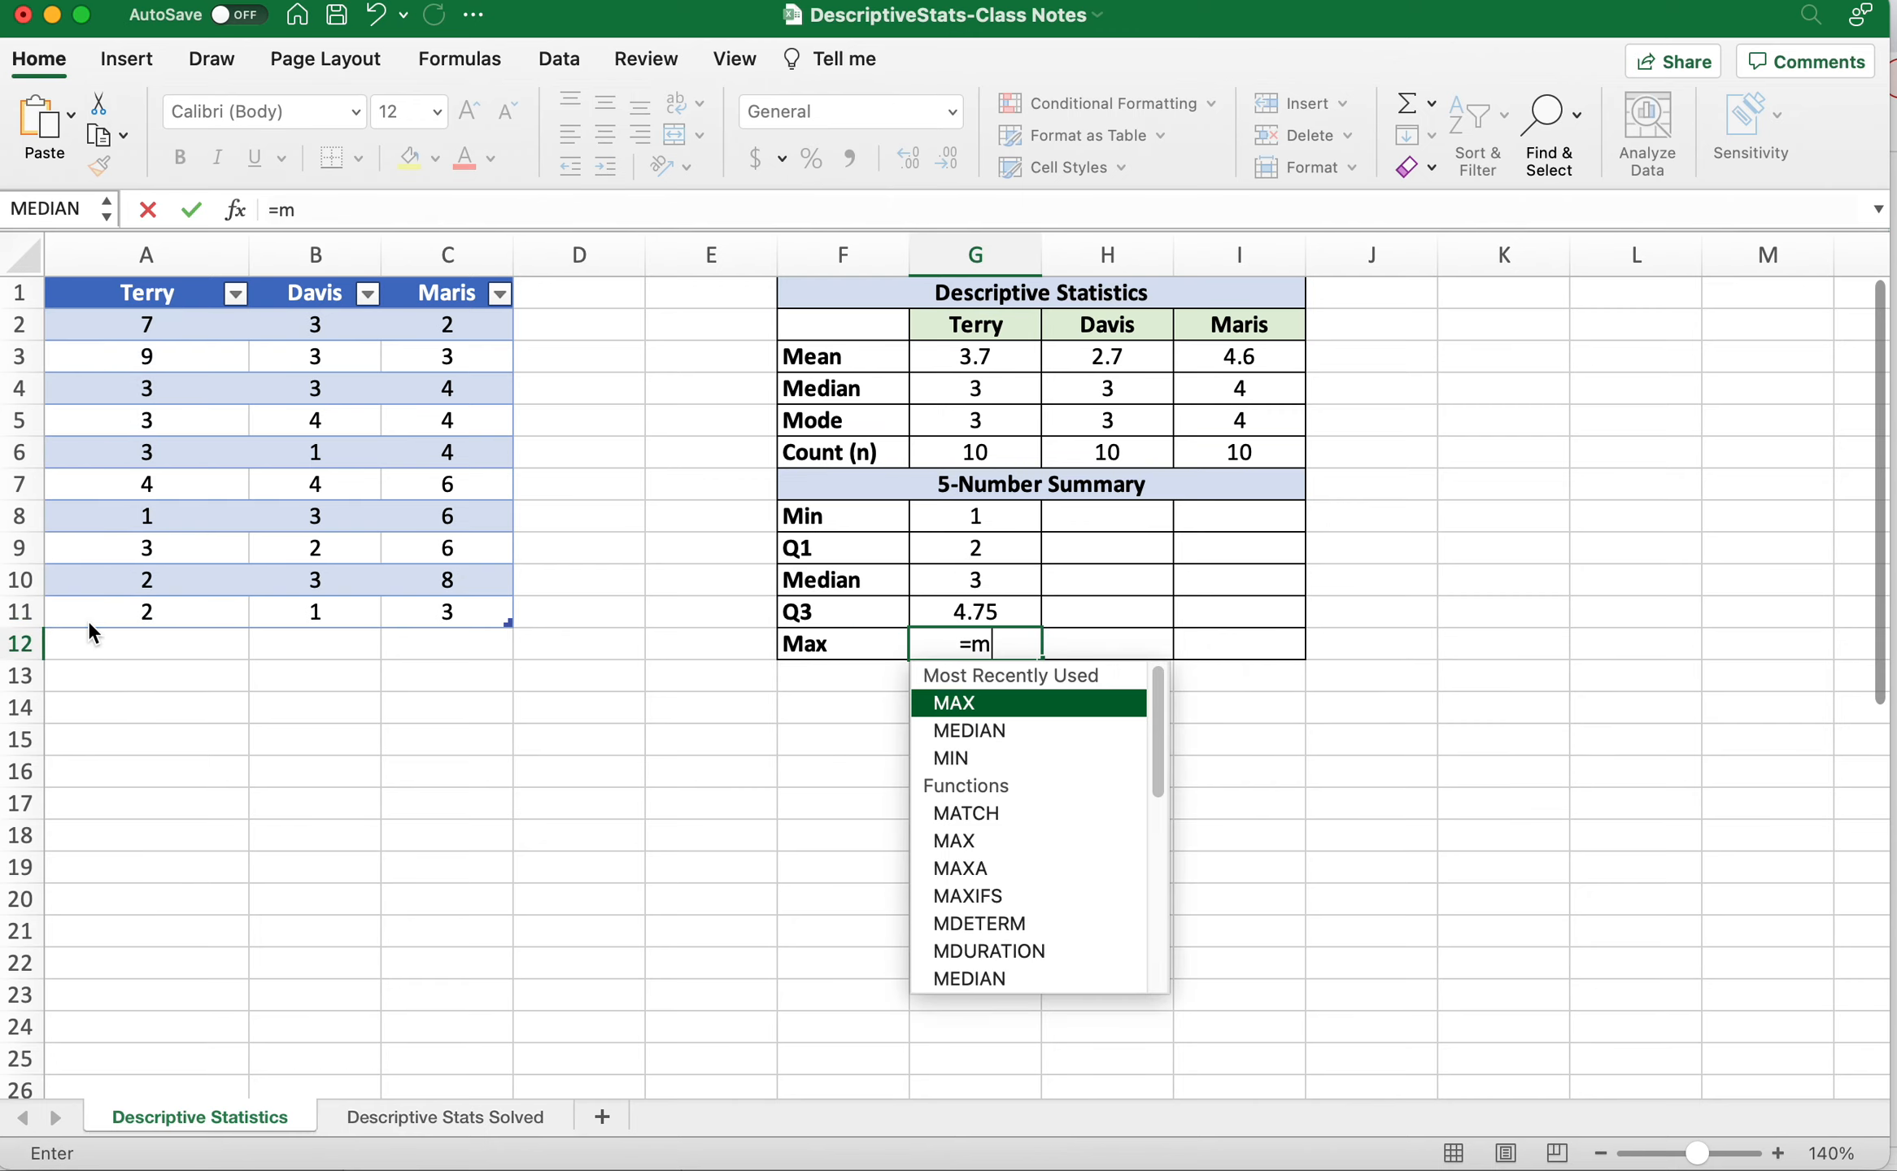
{"action": "type", "text": "ax("}
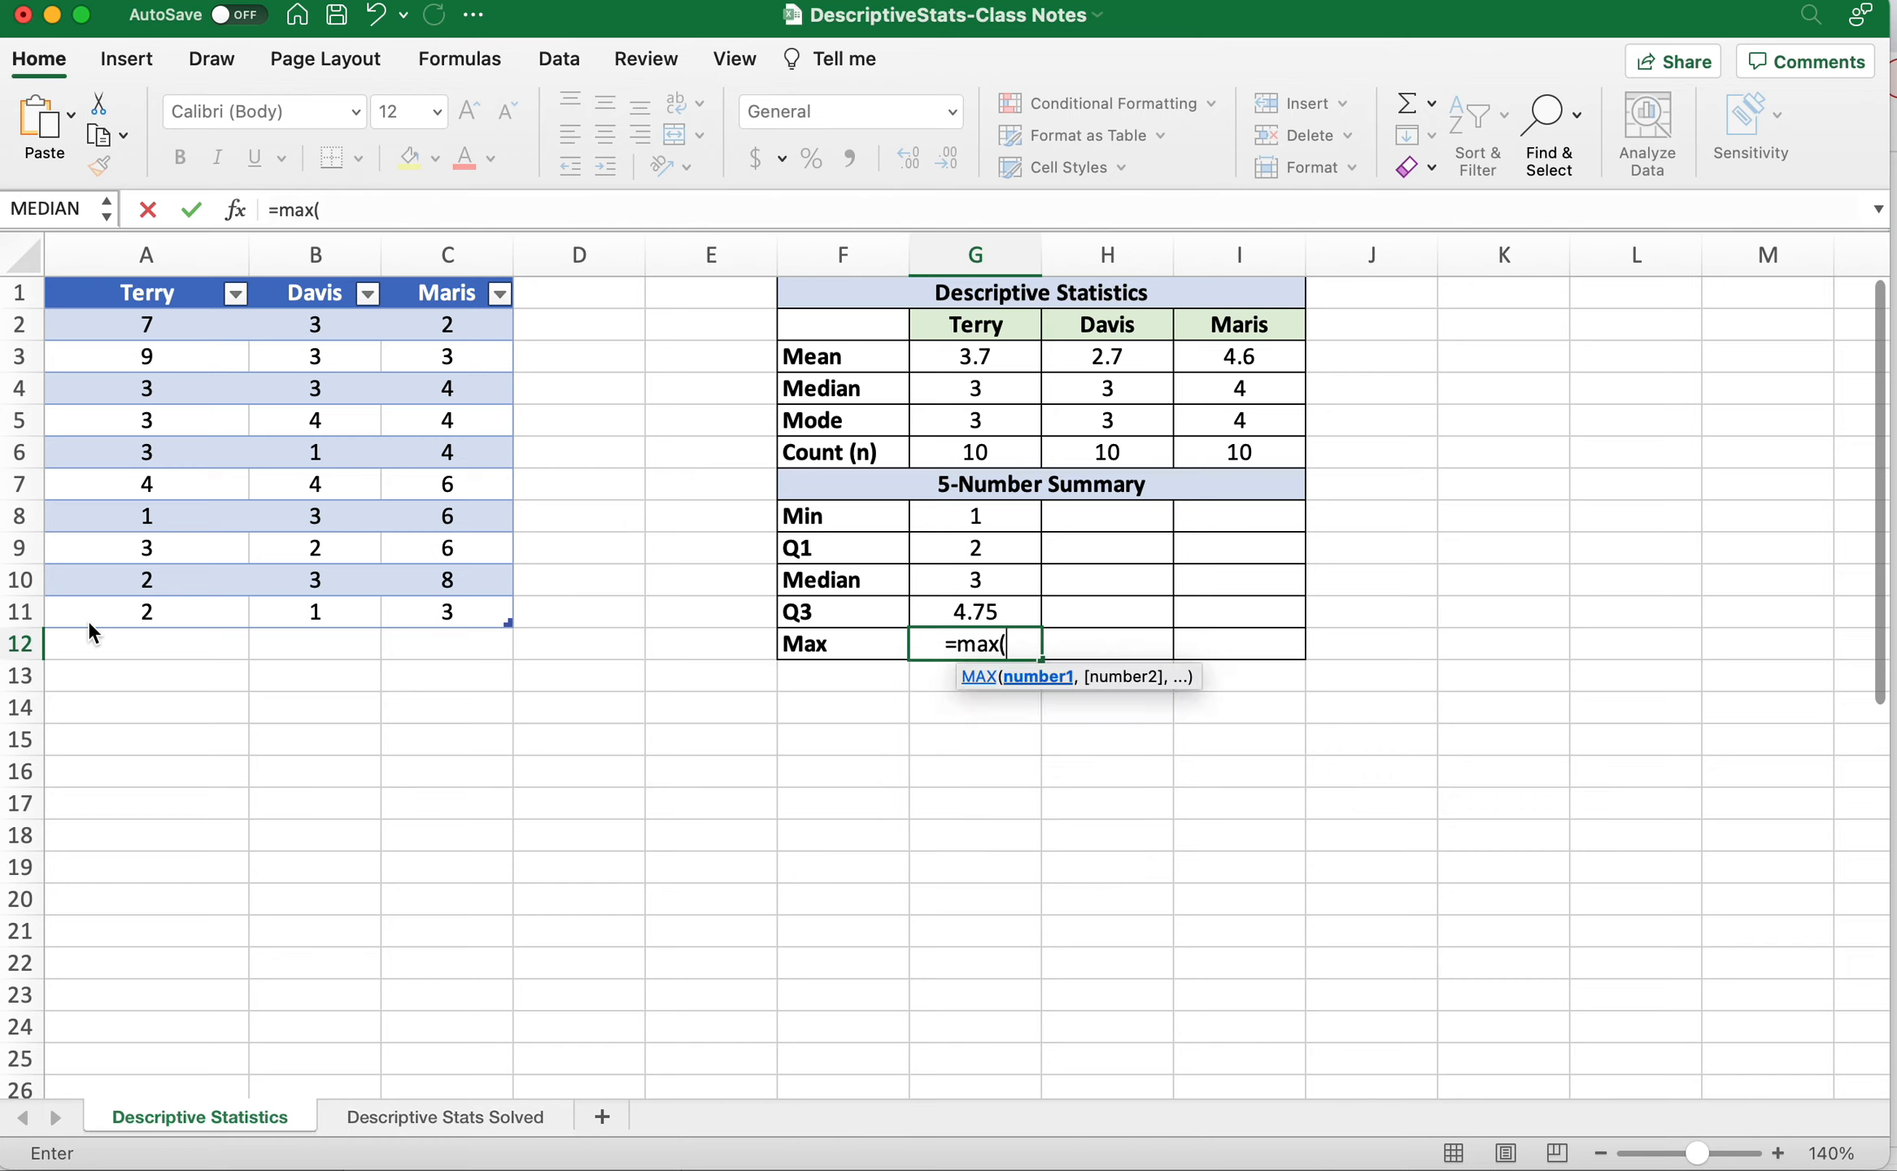
{"action": "left_click", "coordinate": [143, 335]}
{"action": "left_click_drag", "start_coordinate": [143, 335], "coordinate": [151, 614]}
{"action": "type", "text": ")"}
{"action": "key", "text": "Return"}
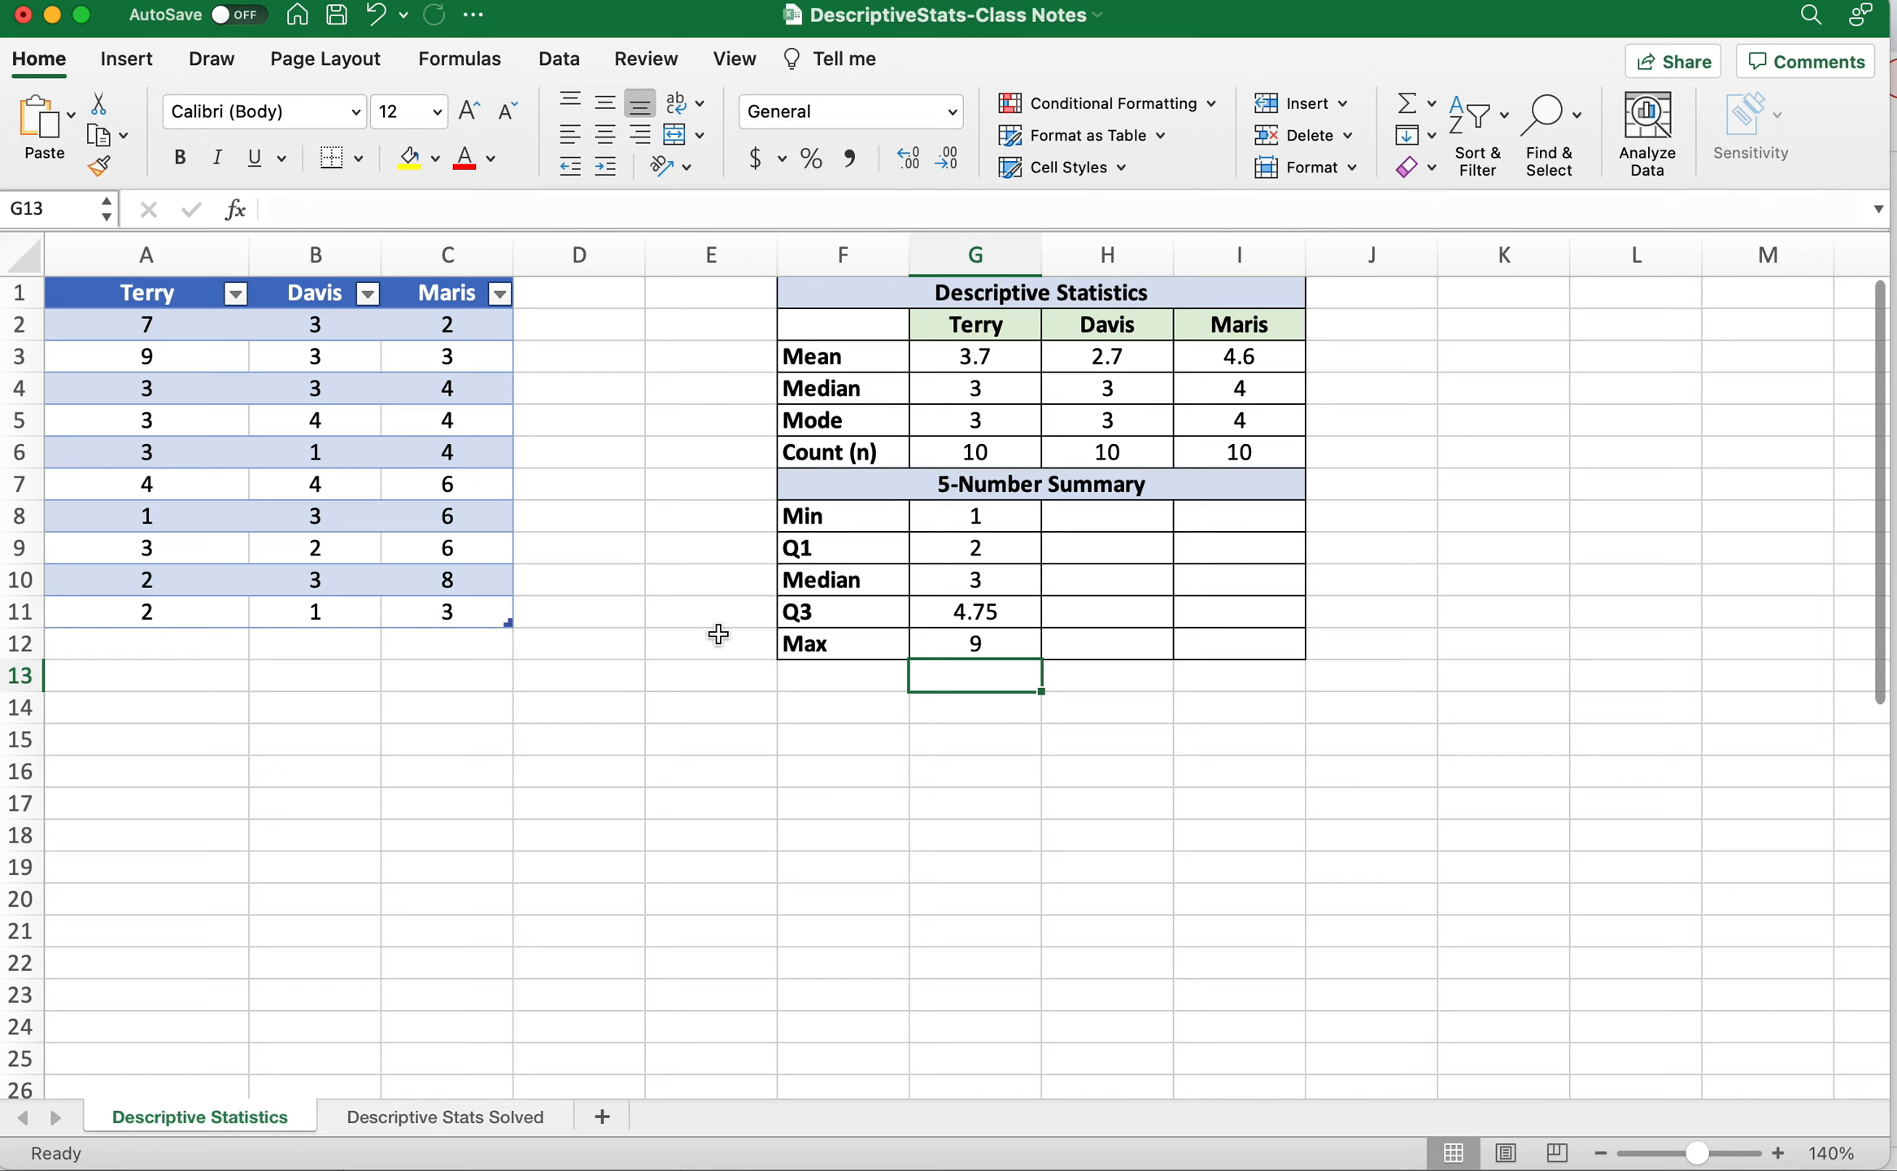
Fill the 5-number summary formulas in G8:G12 across to columns H and I.
{"action": "left_click_drag", "start_coordinate": [976, 517], "coordinate": [1009, 646]}
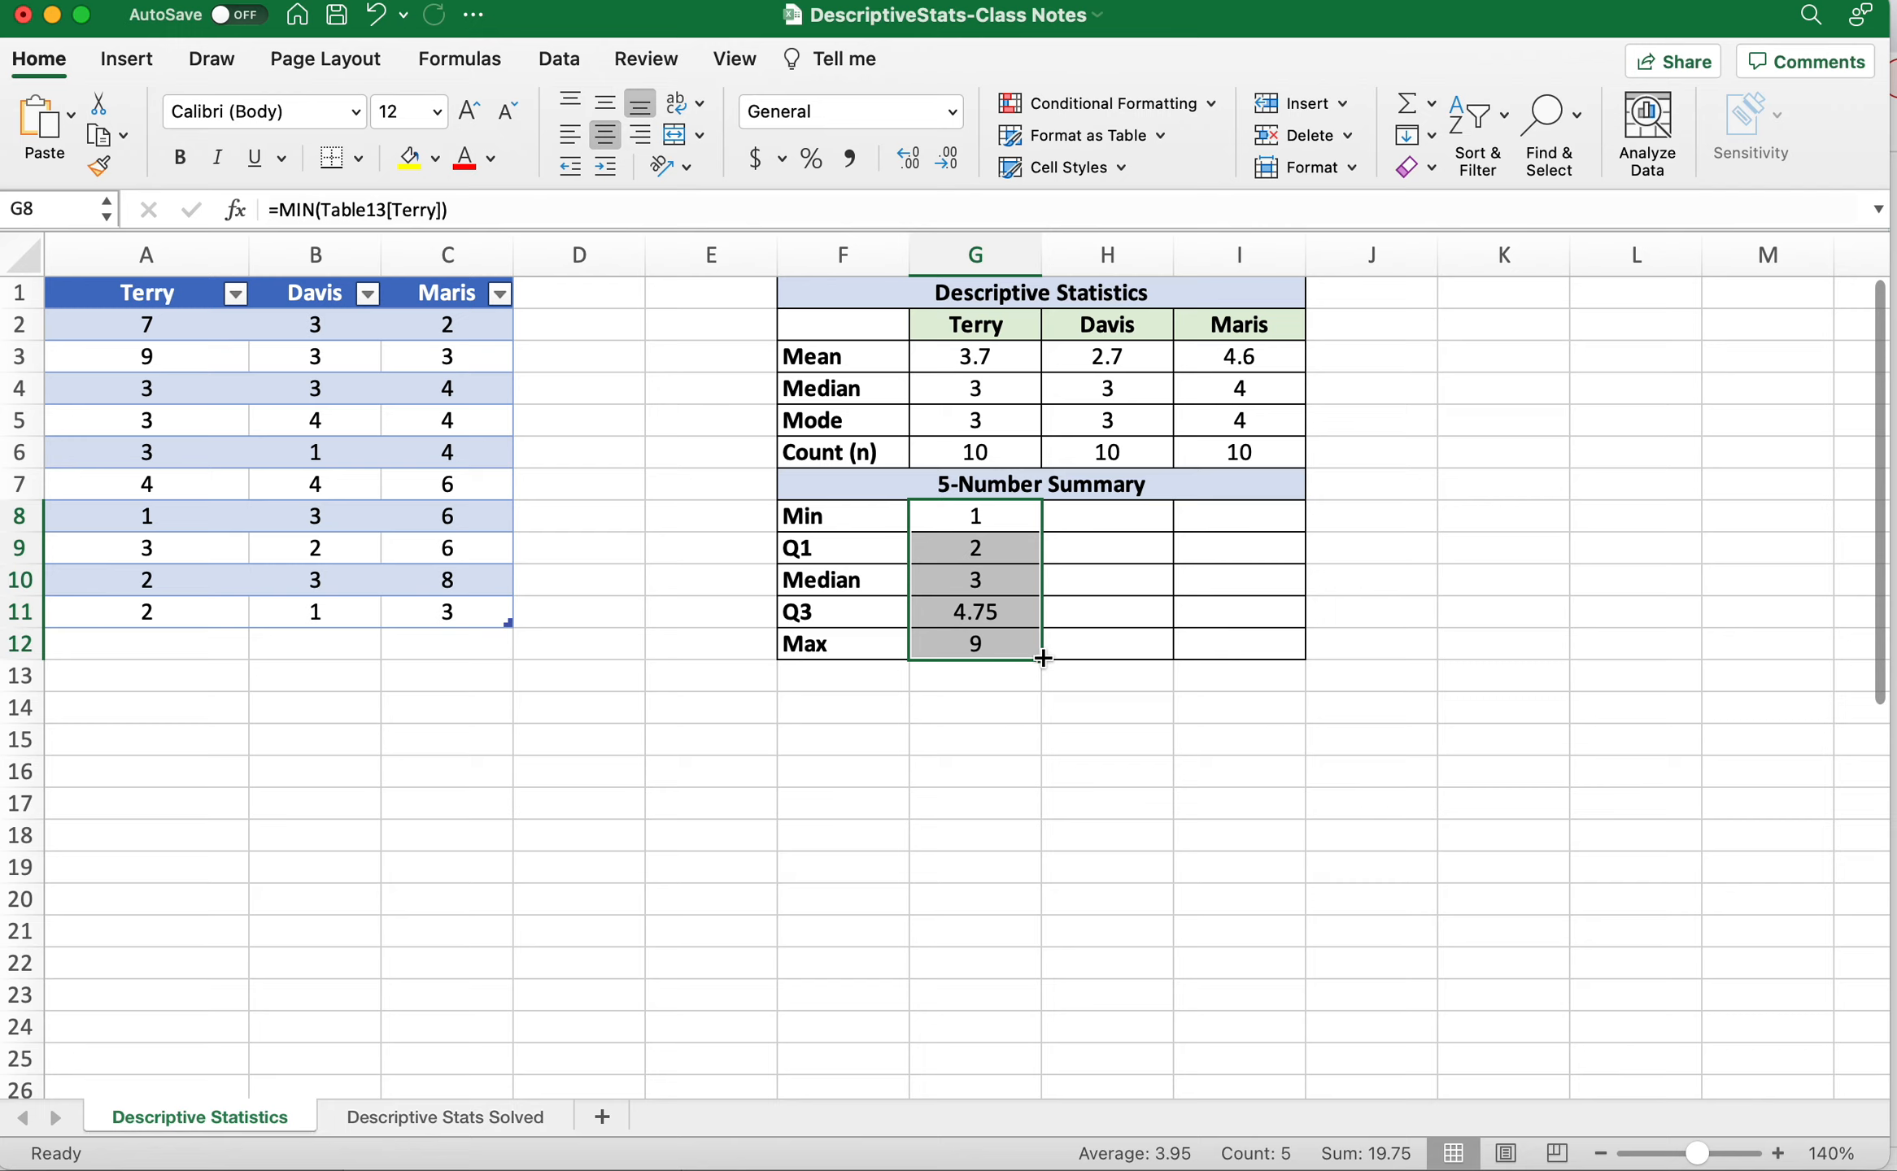
{"action": "left_click_drag", "start_coordinate": [1043, 659], "coordinate": [1288, 654]}
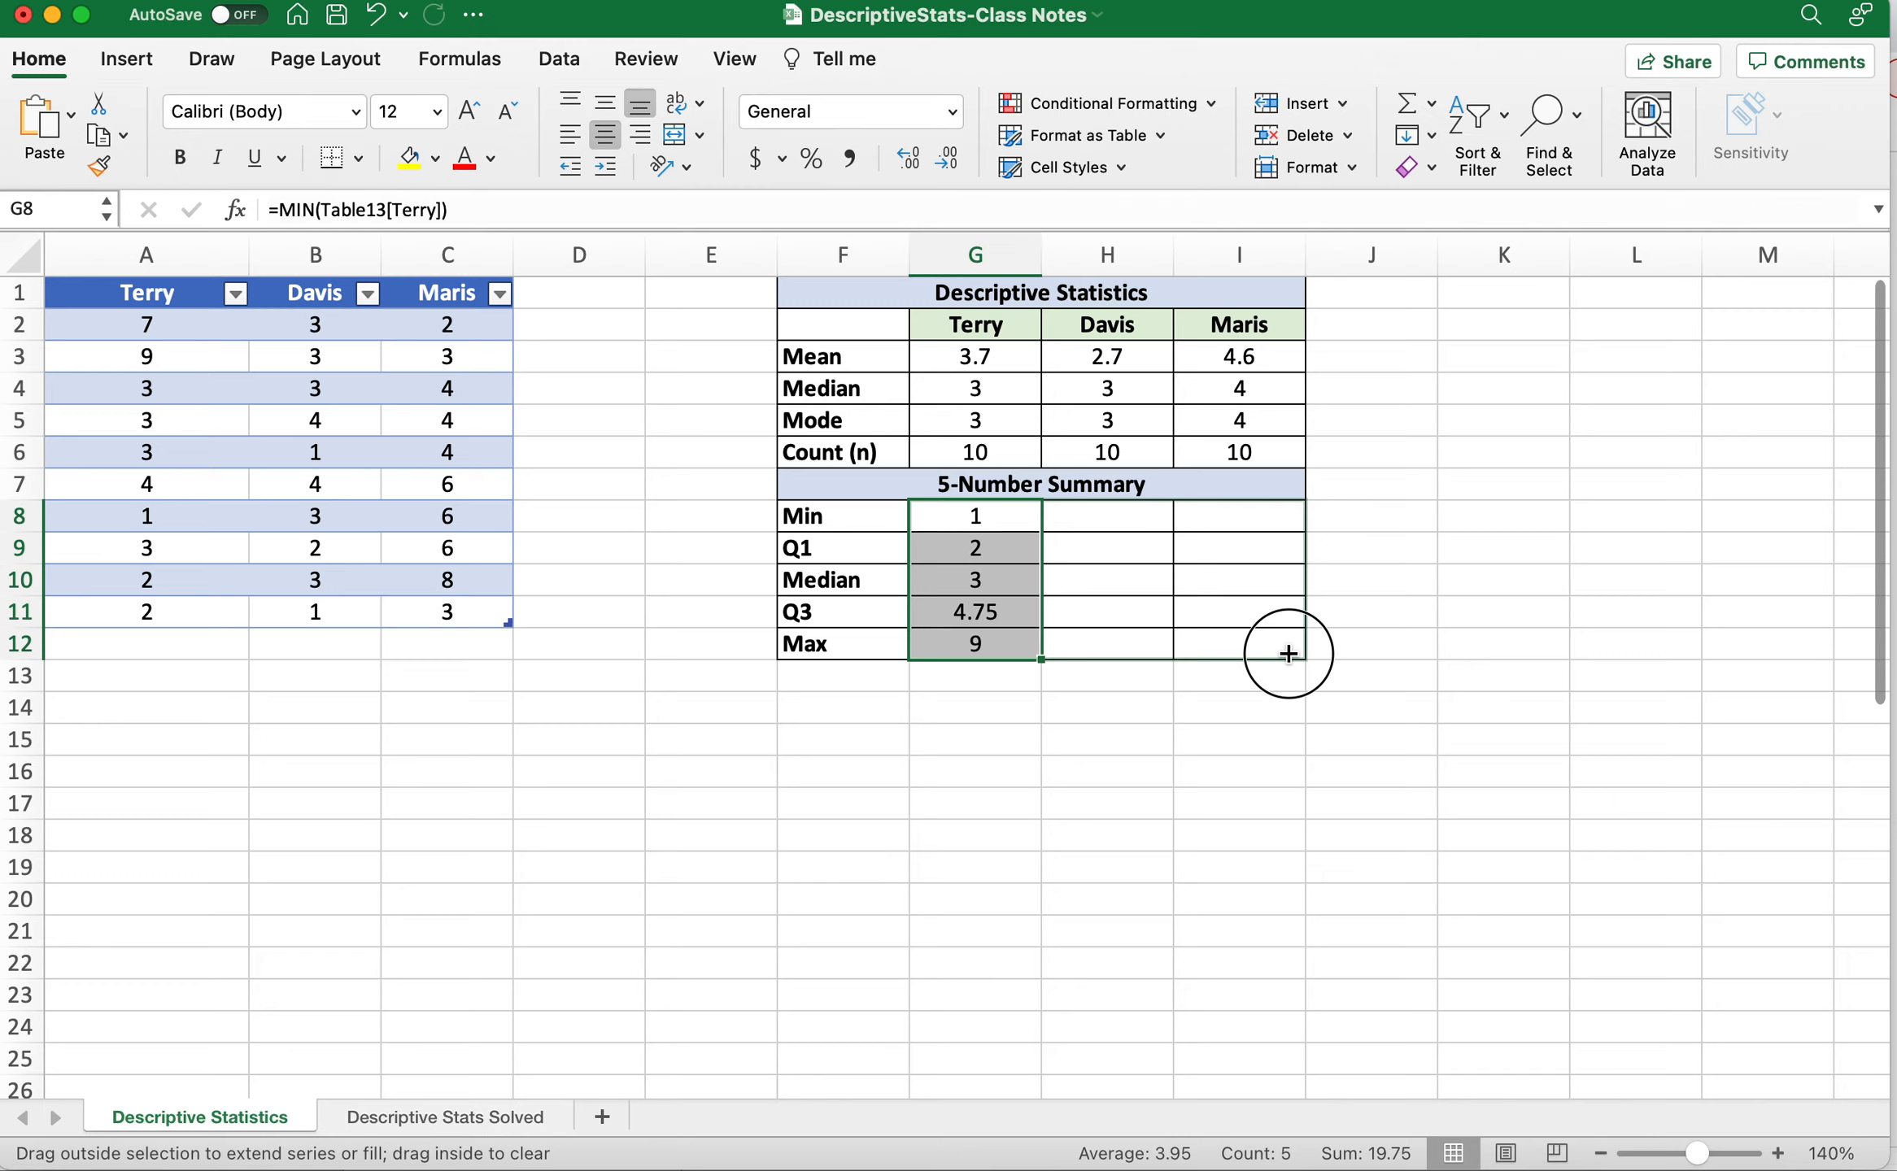
{"action": "left_click_drag", "start_coordinate": [1288, 654], "coordinate": [1288, 654]}
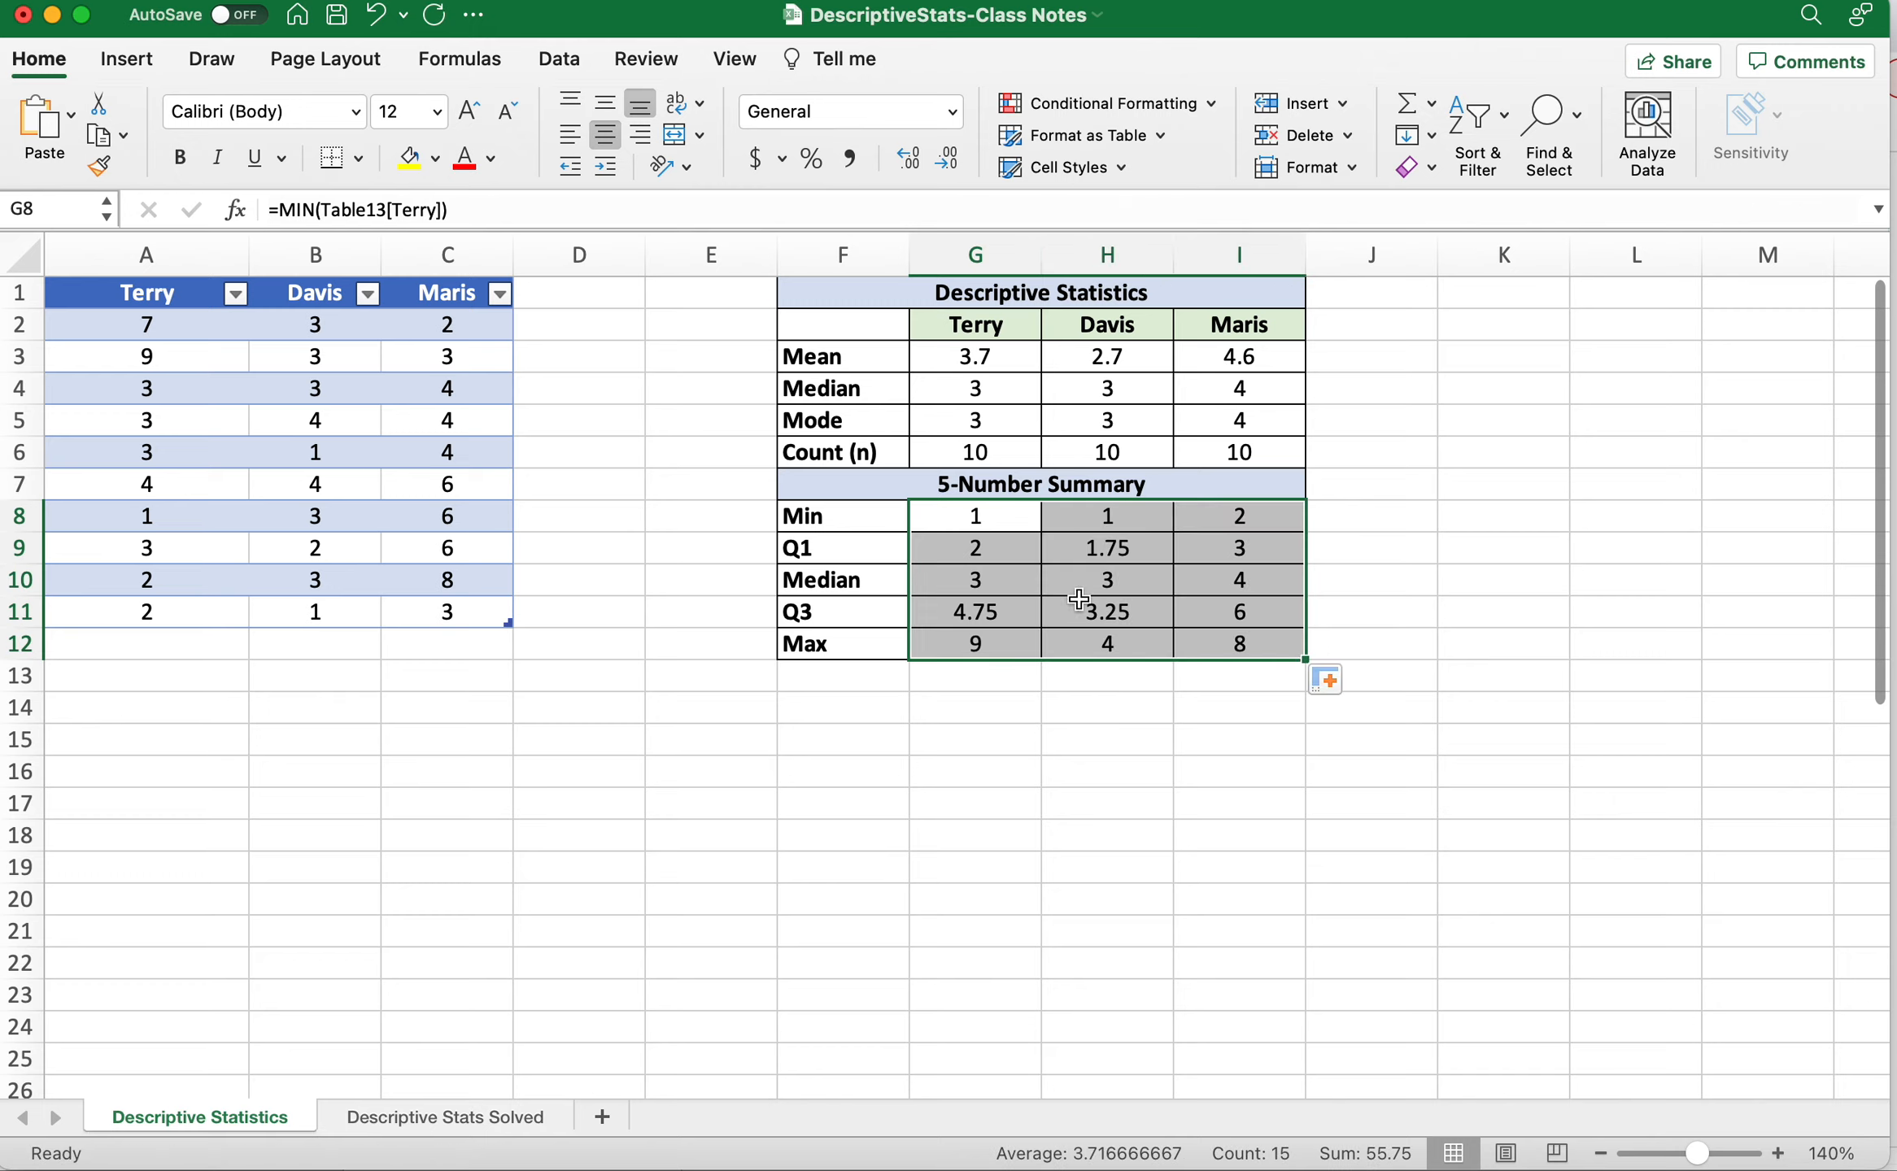
{"action": "left_click", "coordinate": [1068, 700]}
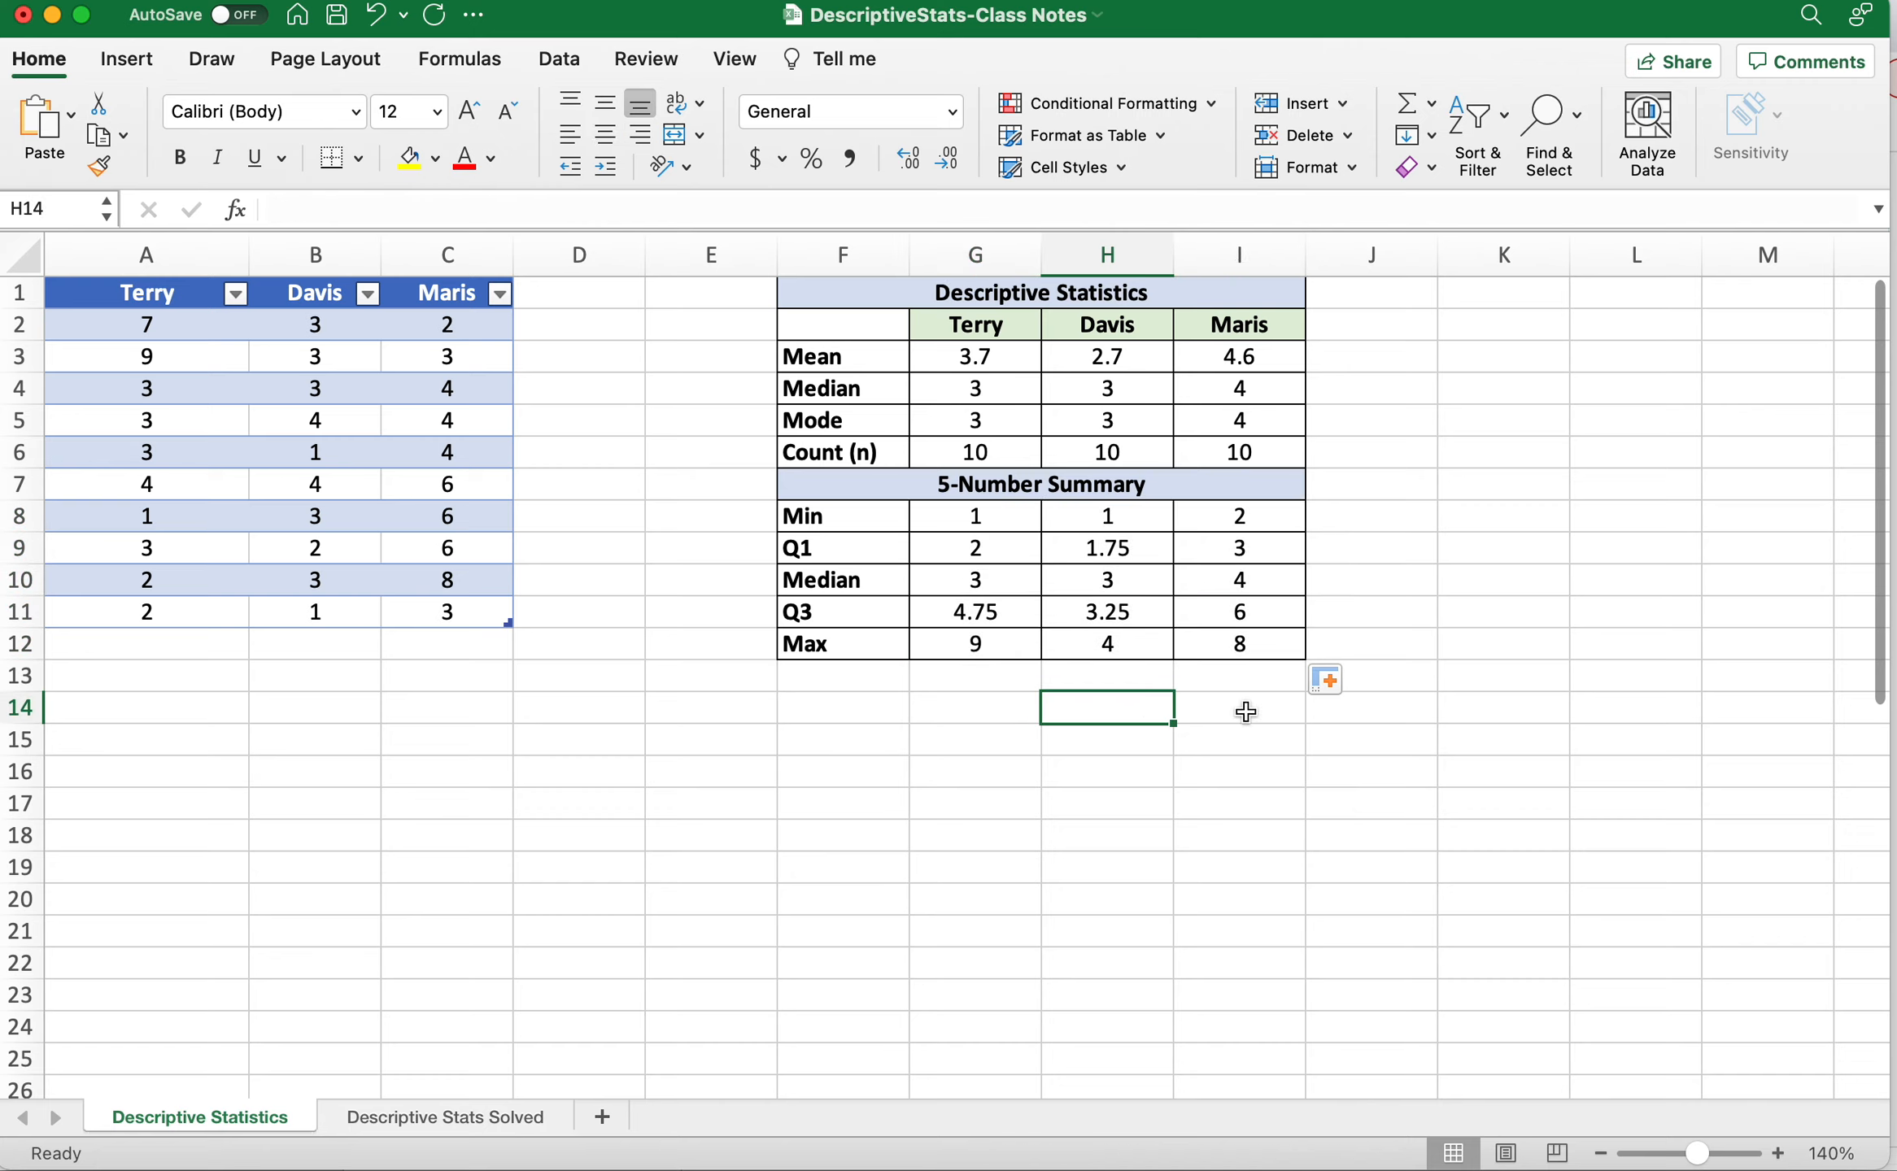